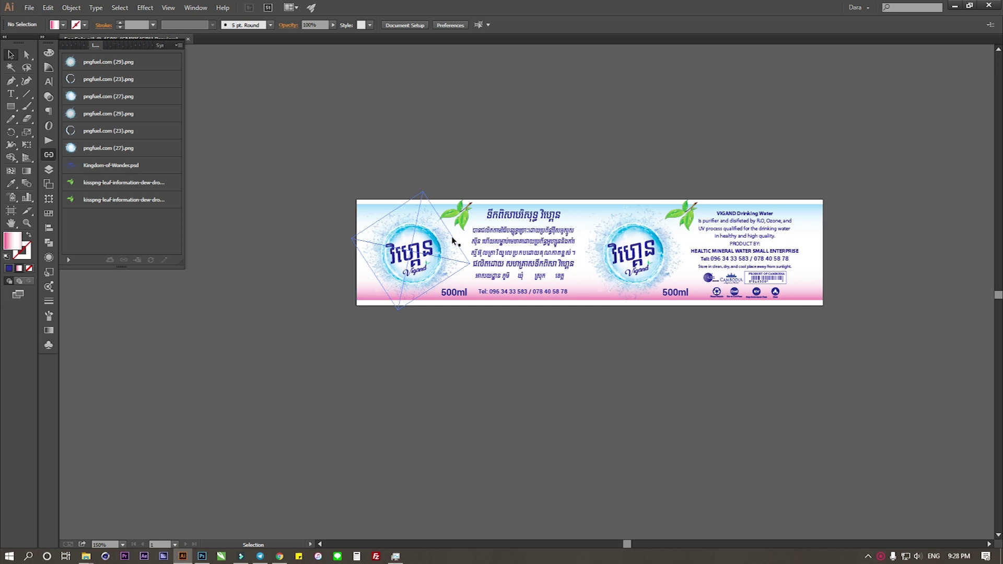
Expand the panel dock so the Links panel sits in a full docked column
drag(320, 179, 808, 341)
click(807, 341)
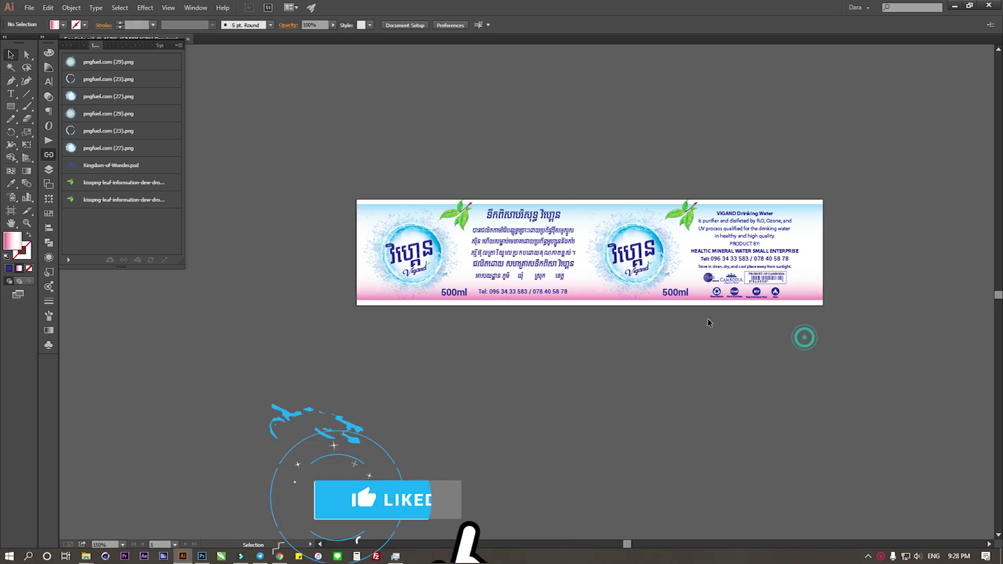
scroll(655, 275, right, 2)
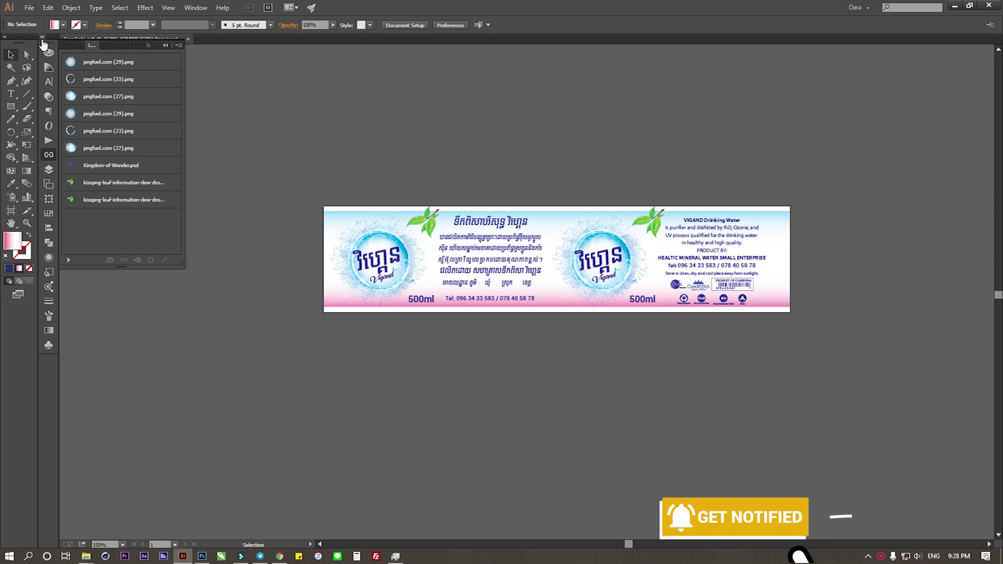
click(42, 37)
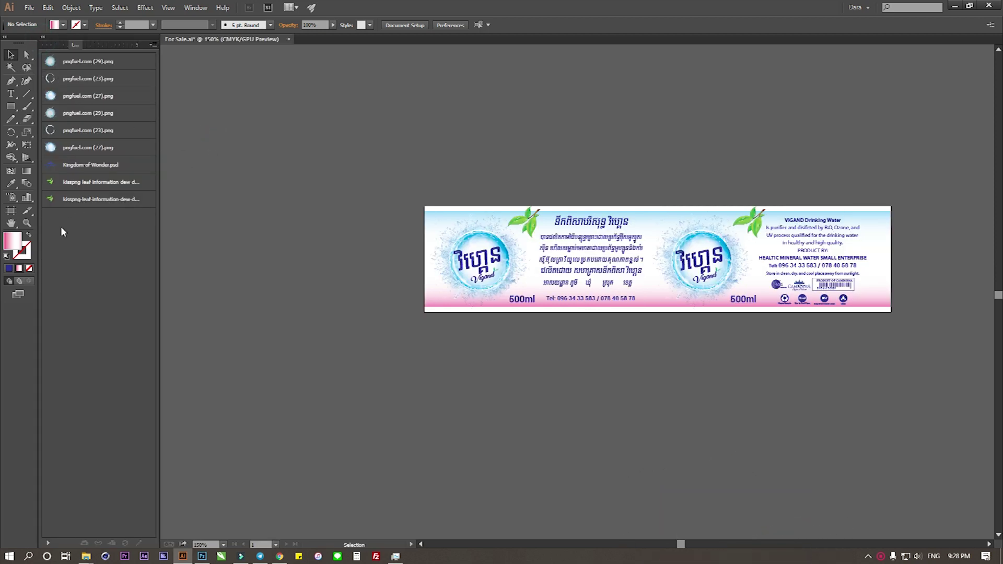
Duplicate the label artboard with its artwork directly below the original
click(11, 211)
drag(663, 266, 677, 393)
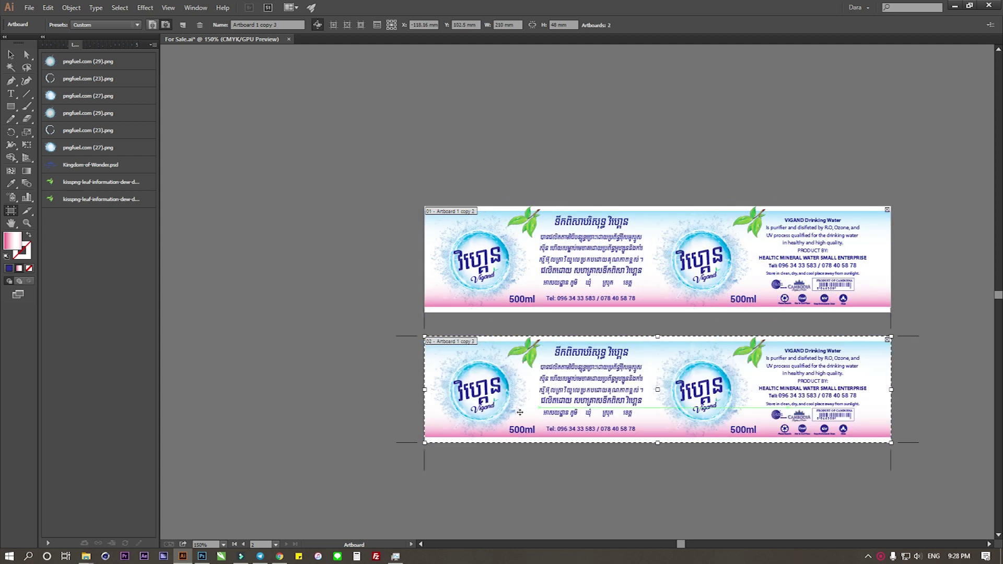
key(Escape)
scroll(792, 397, up, 3)
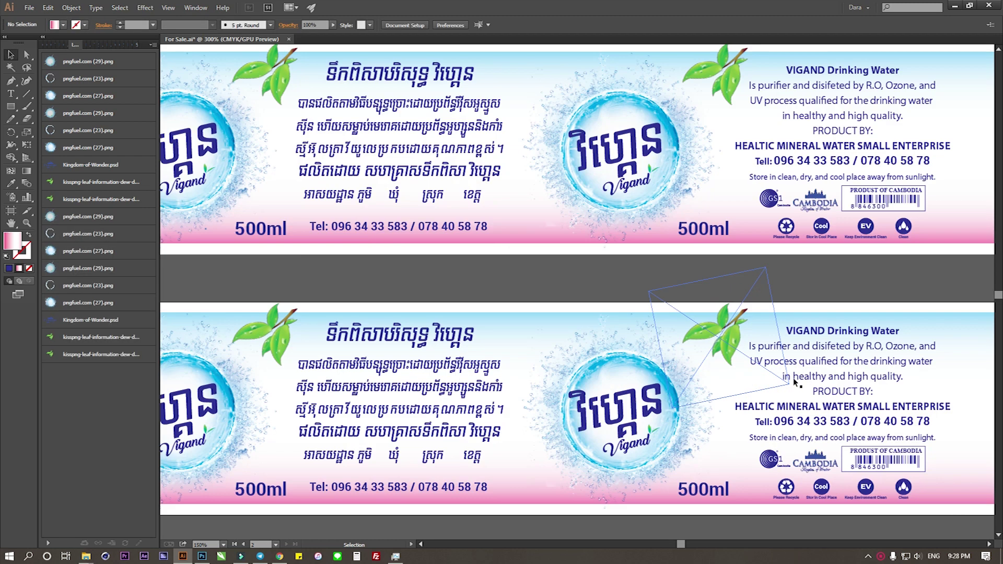
scroll(837, 324, down, 2)
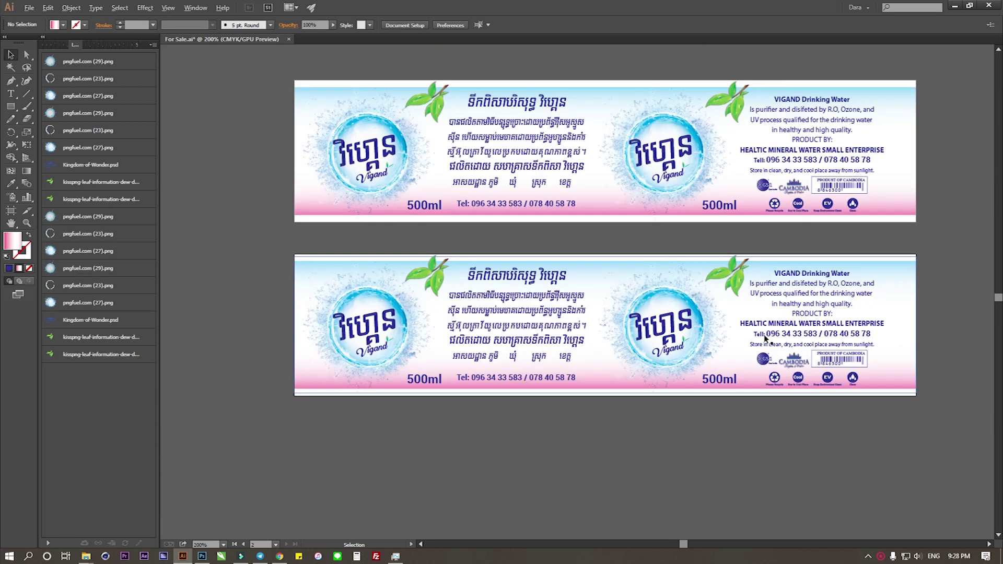
Clip all of the lower label's artwork to its background rectangle with Make Clipping Mask
click(882, 261)
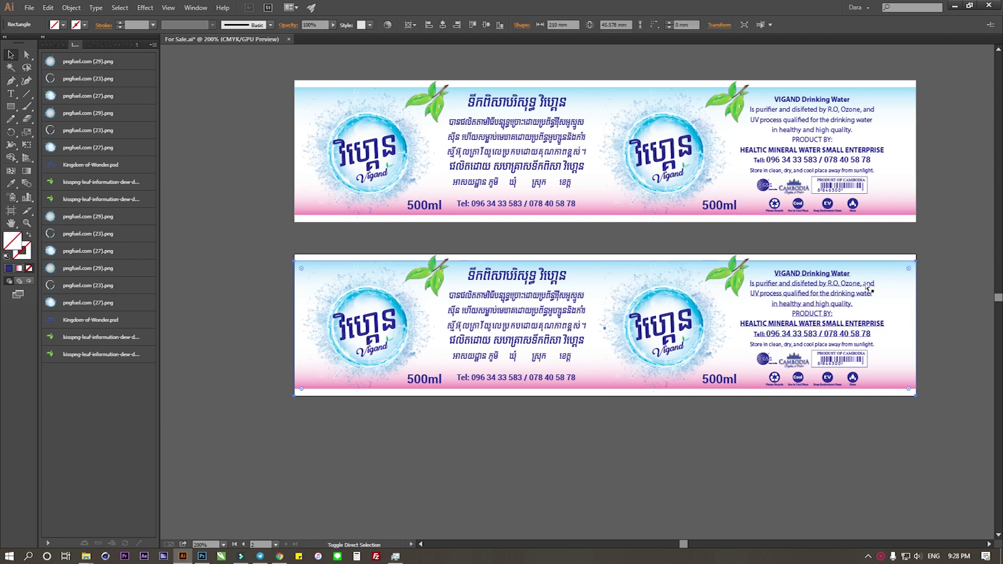
drag(922, 436, 261, 254)
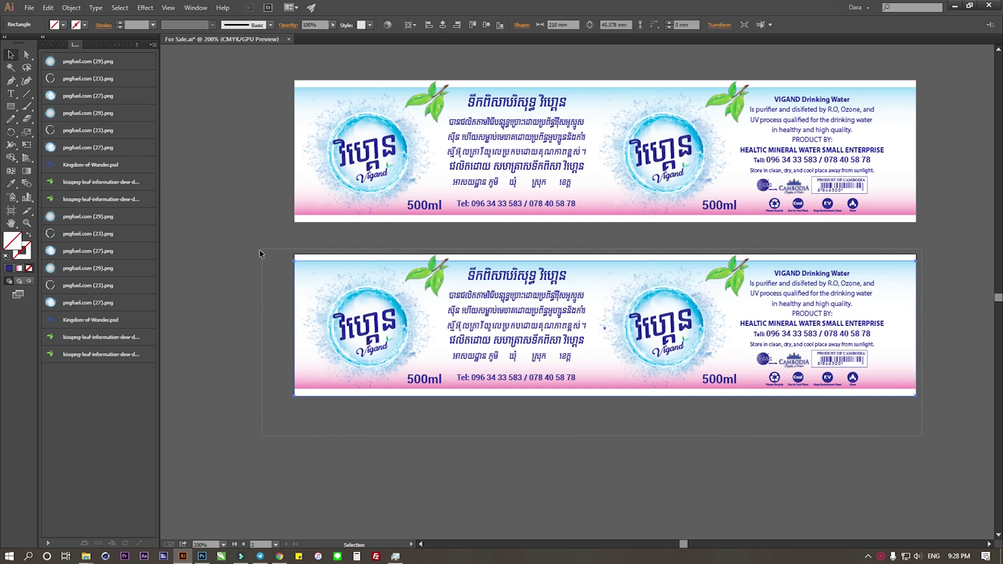
right_click(524, 339)
click(573, 403)
click(570, 447)
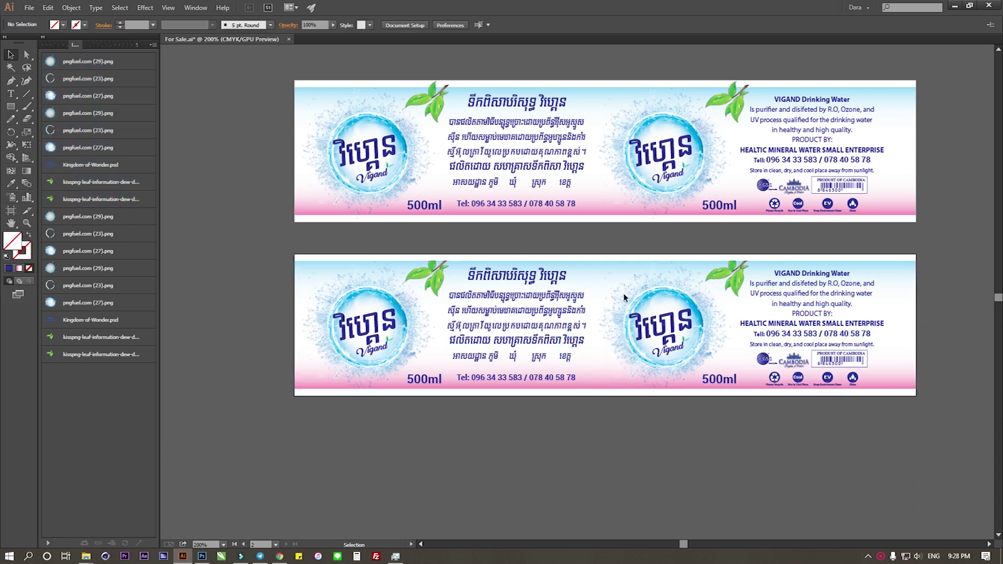
Resize the upper label's background rectangle to 50 mm wide and collapse the panel dock
scroll(624, 297, up, 2)
scroll(623, 298, up, 3)
click(648, 285)
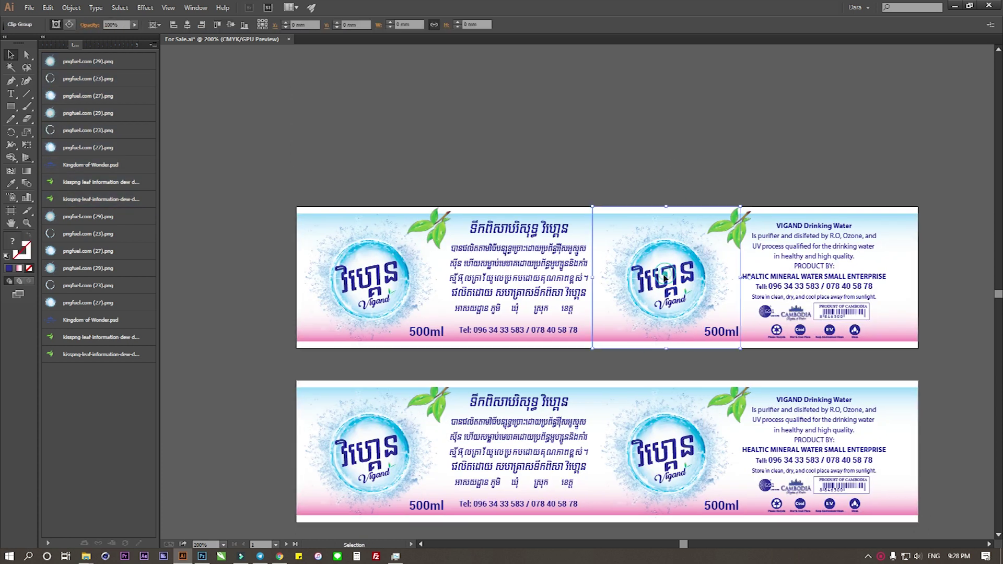
click(381, 287)
key(ctrl+shift+a)
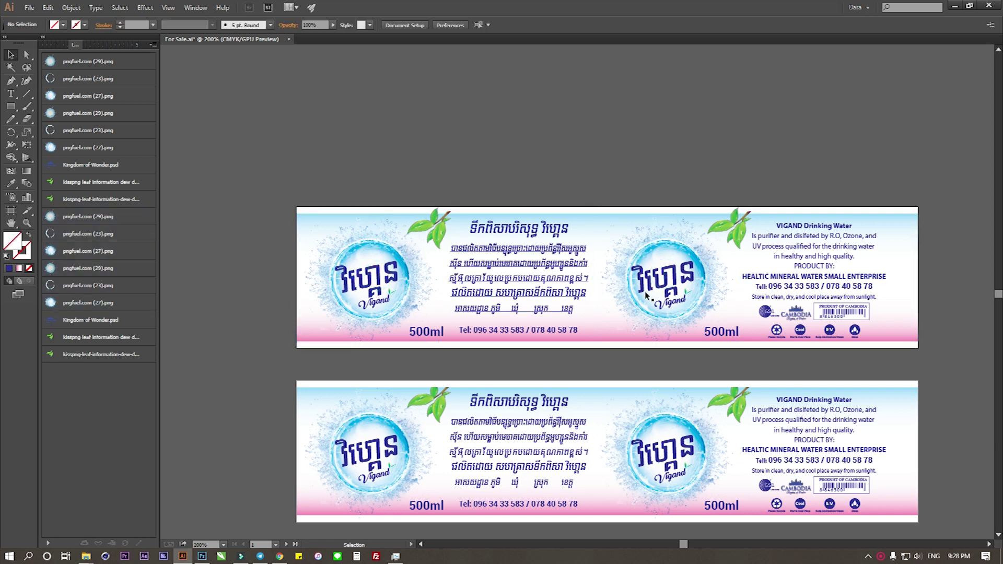
click(903, 282)
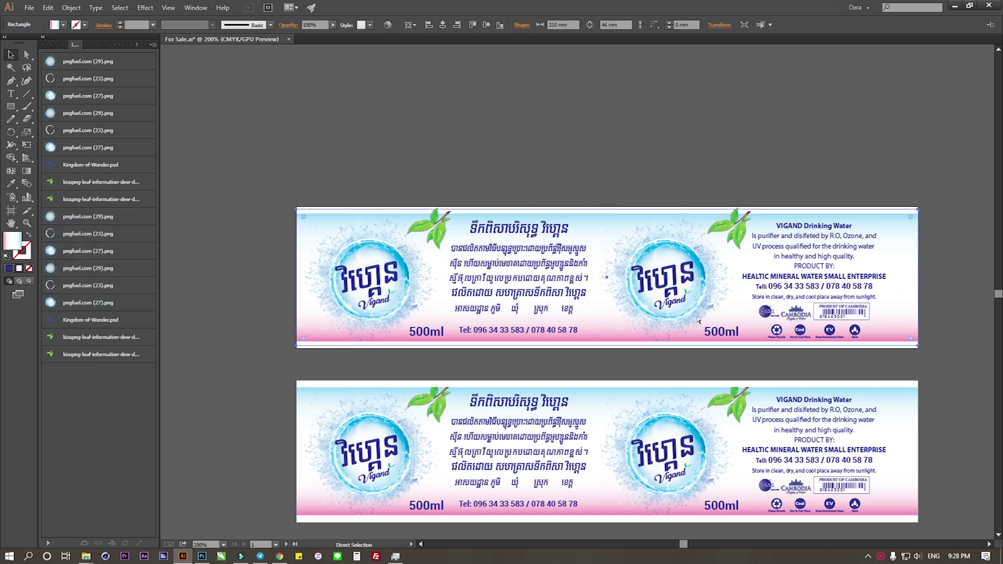
click(572, 26)
text(50)
key(Return)
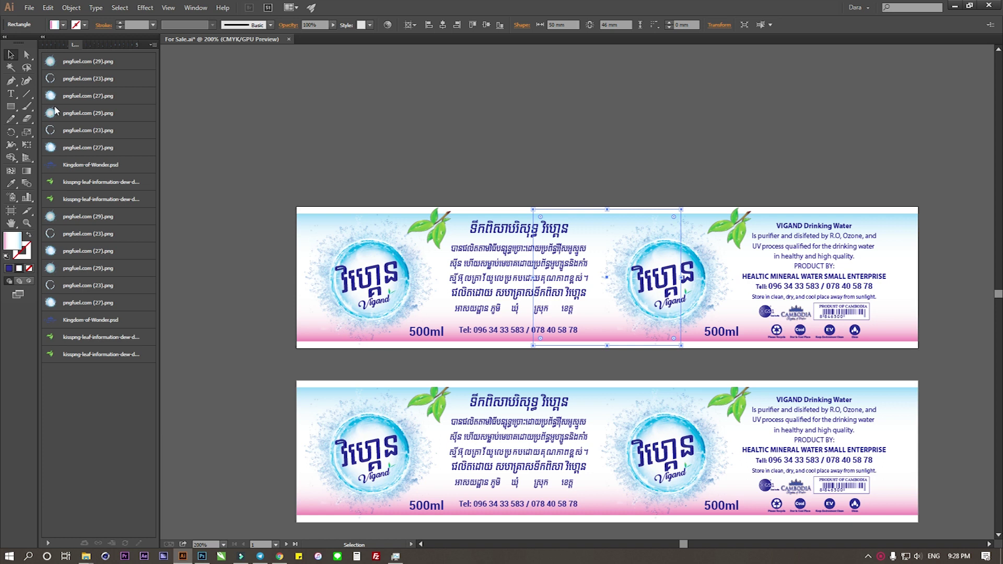
click(41, 42)
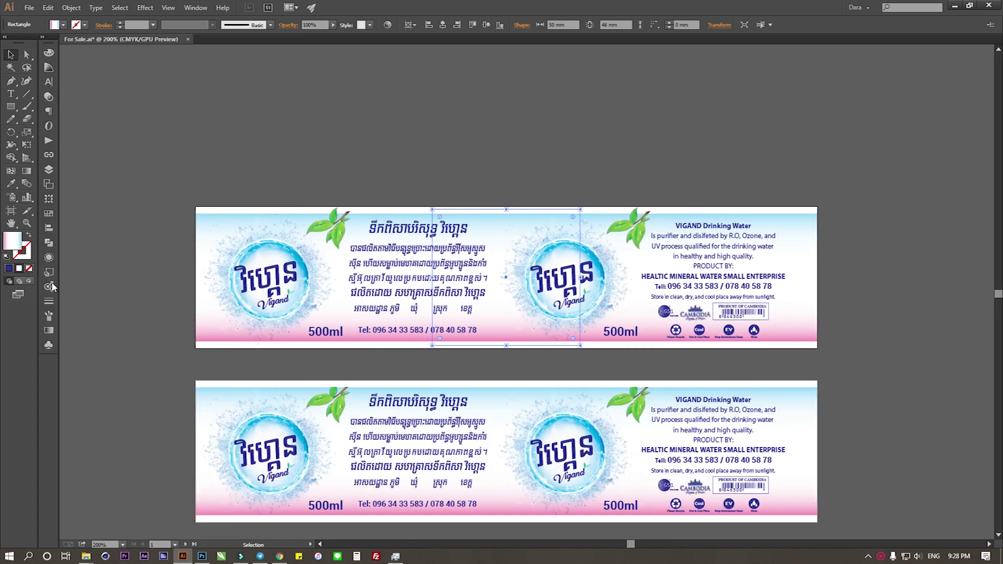
Make the rectangle's gradient radial white-to-cyan, removing the magenta stop and centring the midpoint
click(49, 330)
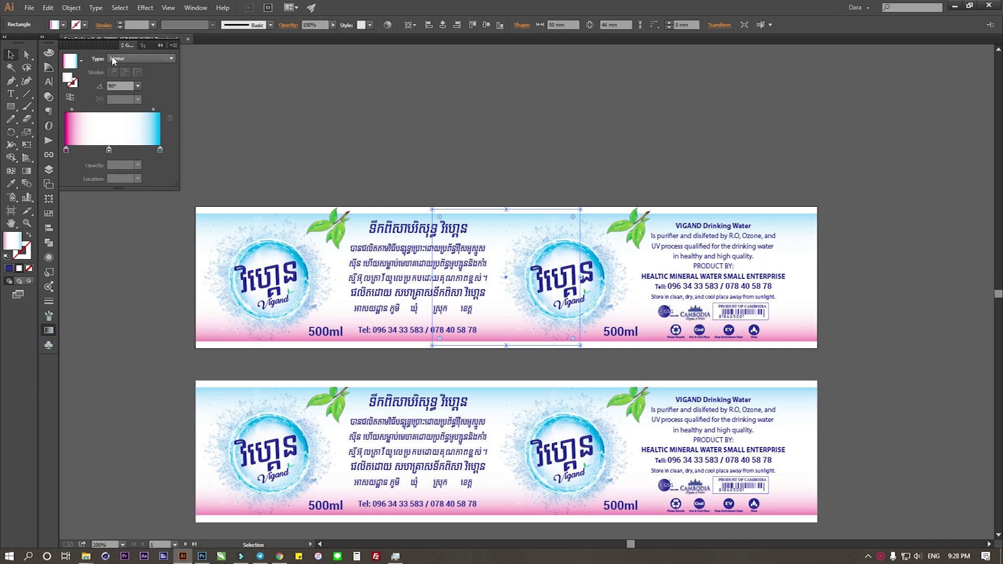
click(117, 58)
click(126, 82)
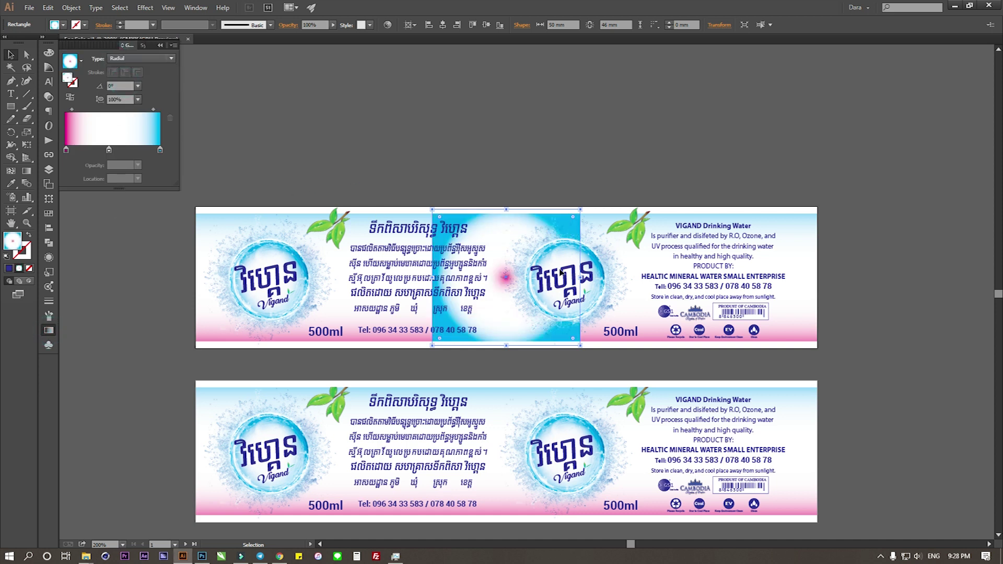
key(g)
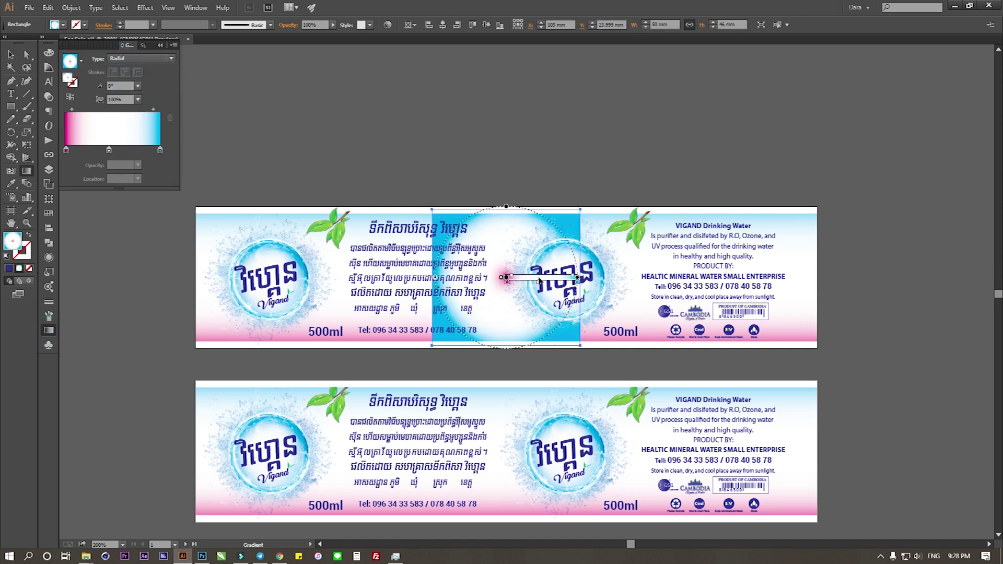
mouse_move(66, 150)
mouse_down()
mouse_move(65, 162)
mouse_move(59, 150)
mouse_up()
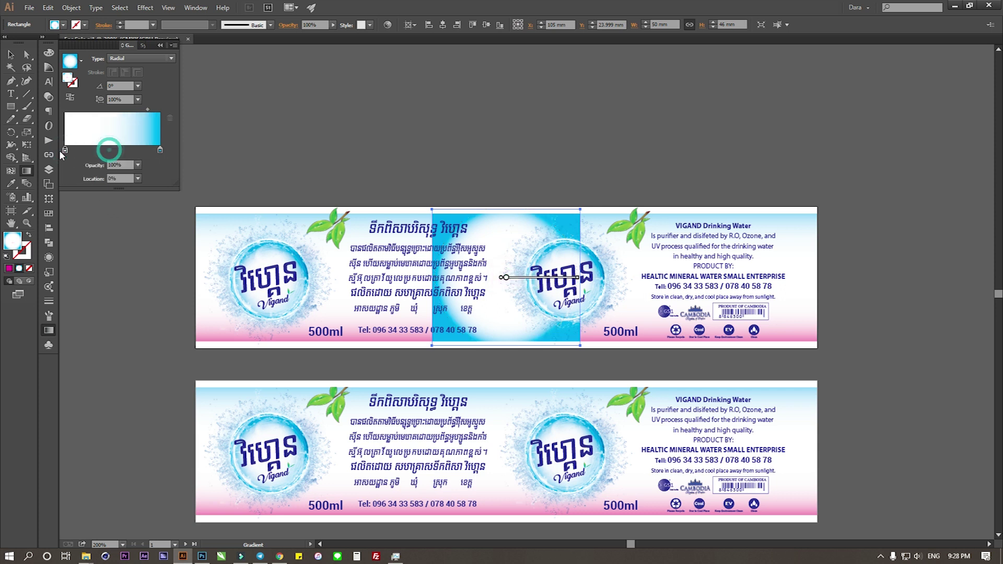
click(68, 98)
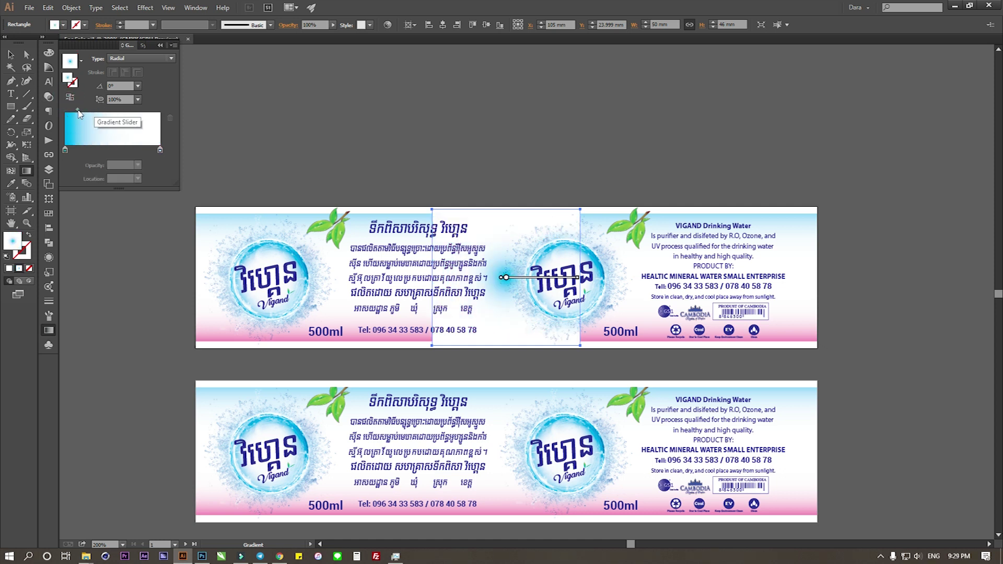
drag(78, 111, 112, 110)
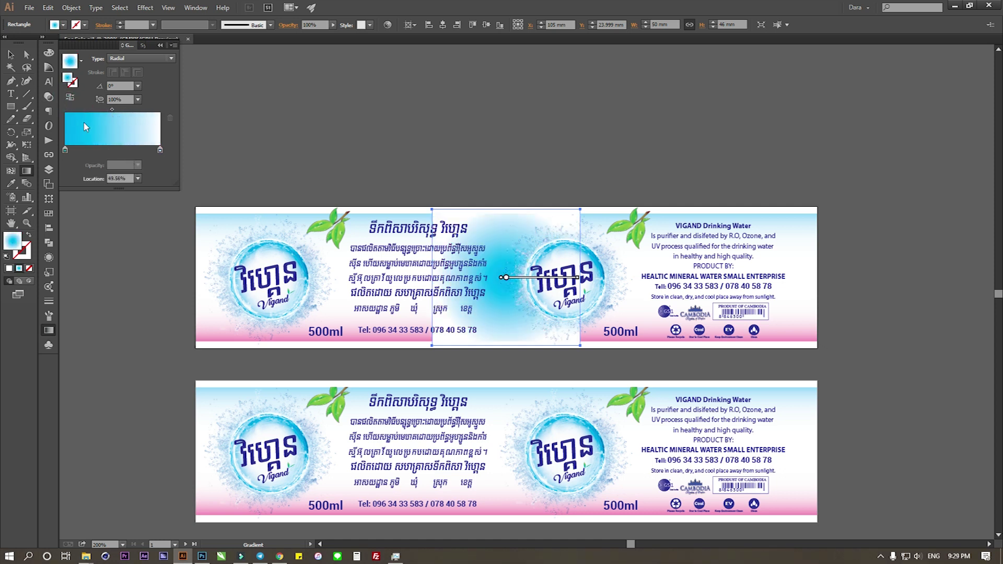
click(70, 98)
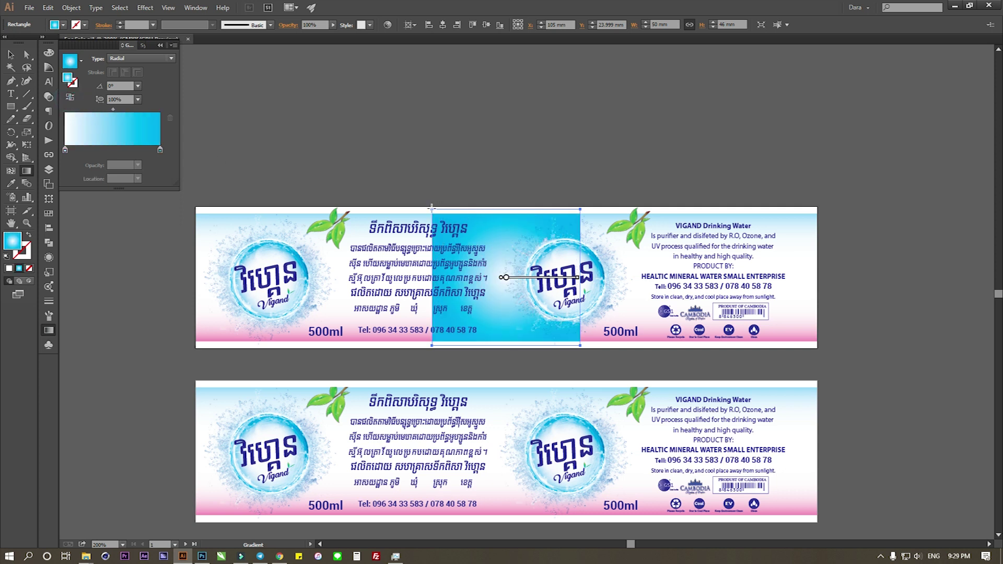
Drag the radial gradient diagonally across the rectangle at about -42.7°
drag(433, 209, 581, 347)
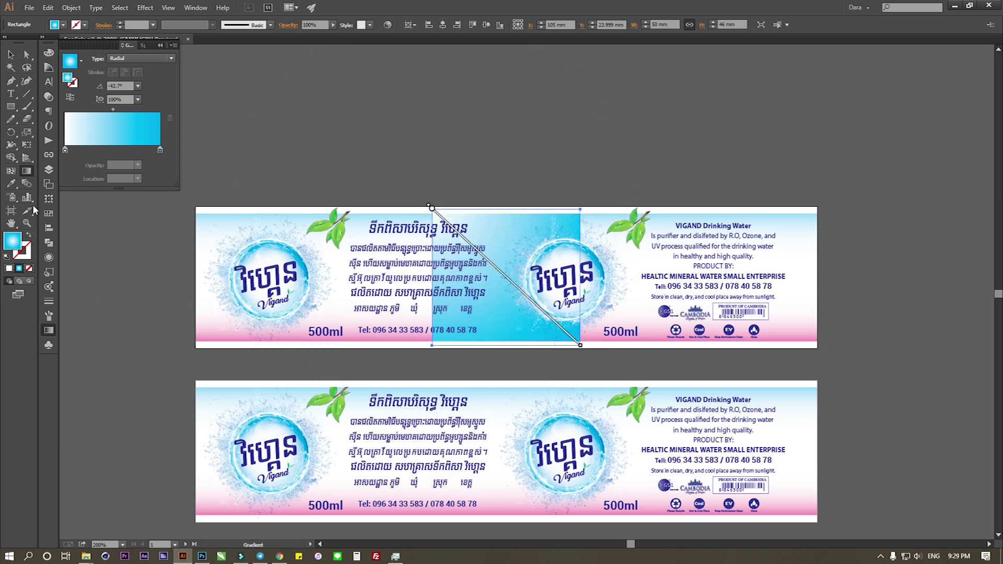
click(9, 55)
click(786, 316)
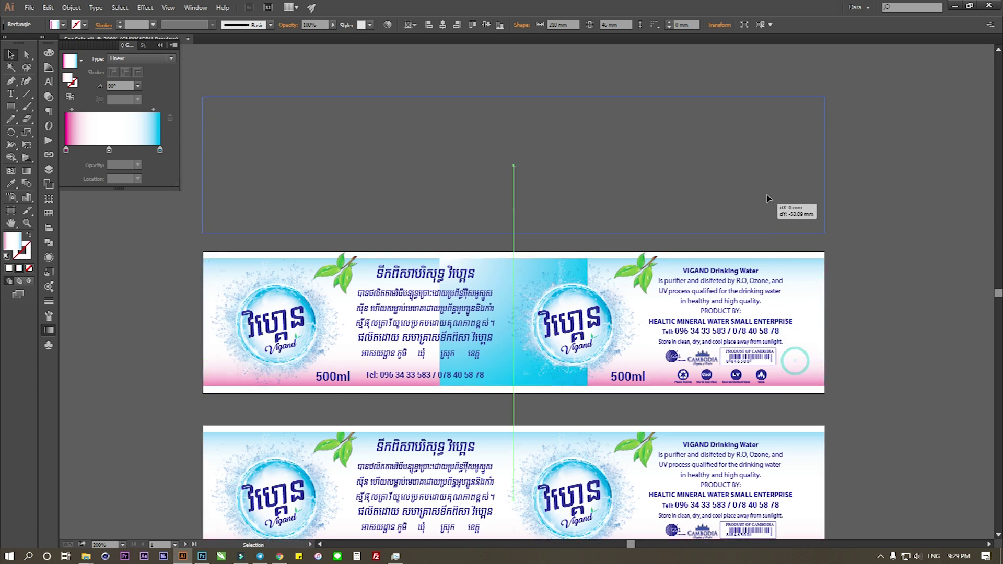
Move the pink-cyan background above the label and widen the left-aligned cyan rectangle to about 100.75 mm
drag(791, 346, 797, 208)
click(519, 314)
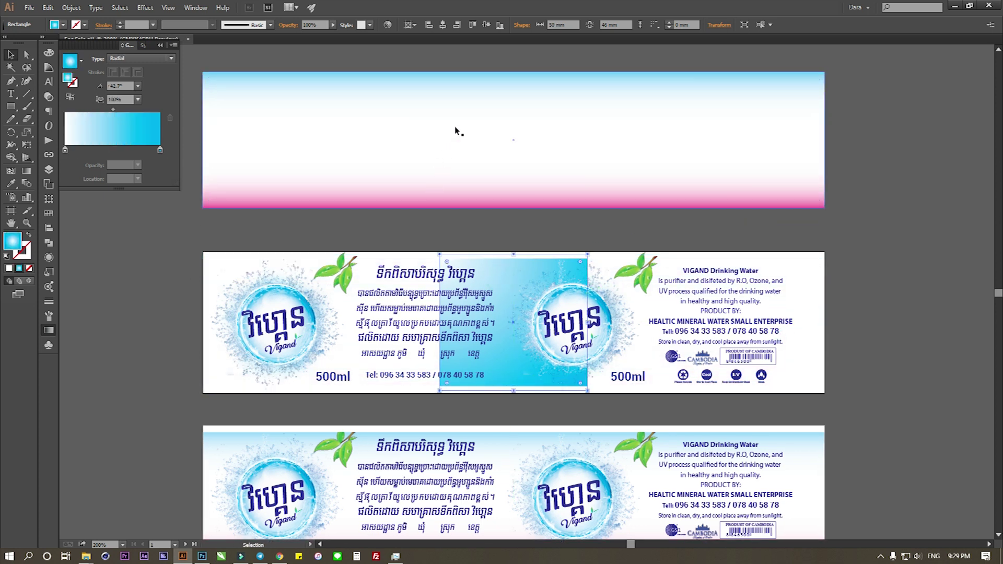
click(426, 25)
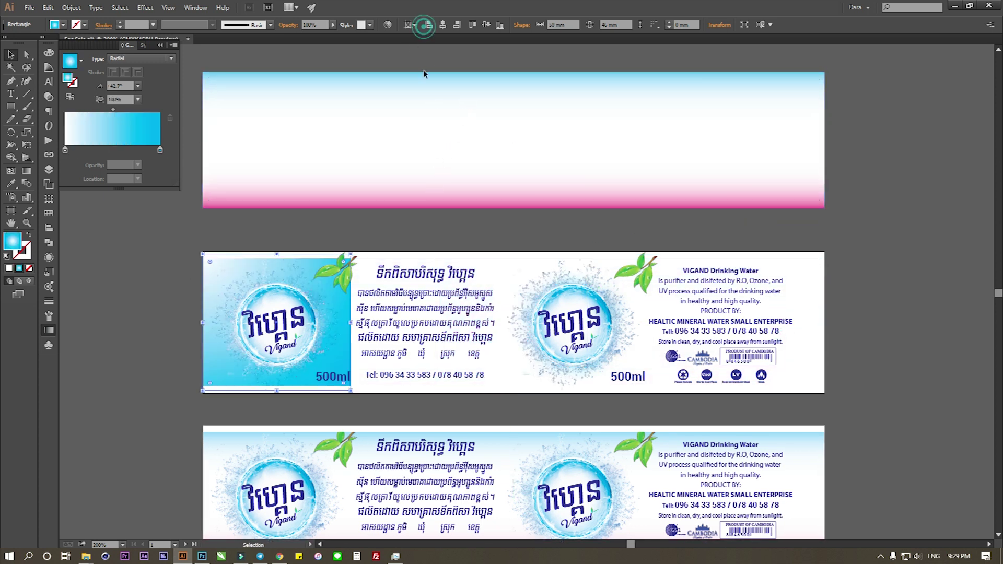
click(364, 414)
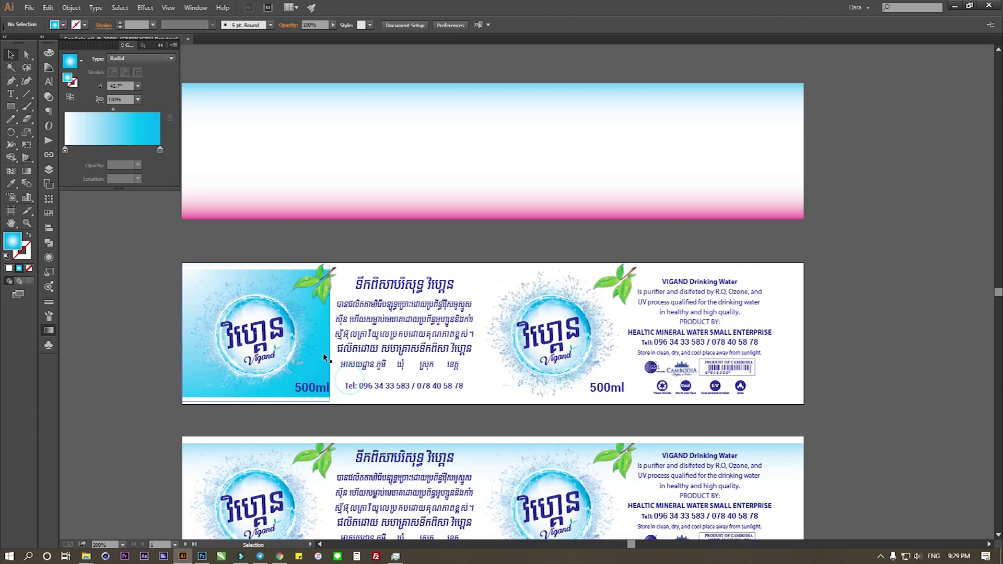
click(329, 338)
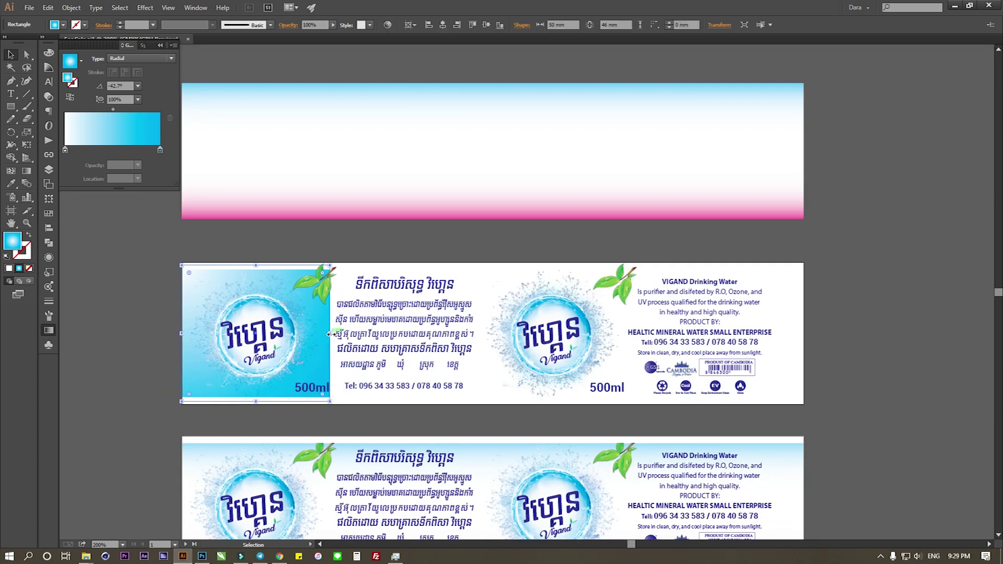
drag(331, 335, 480, 336)
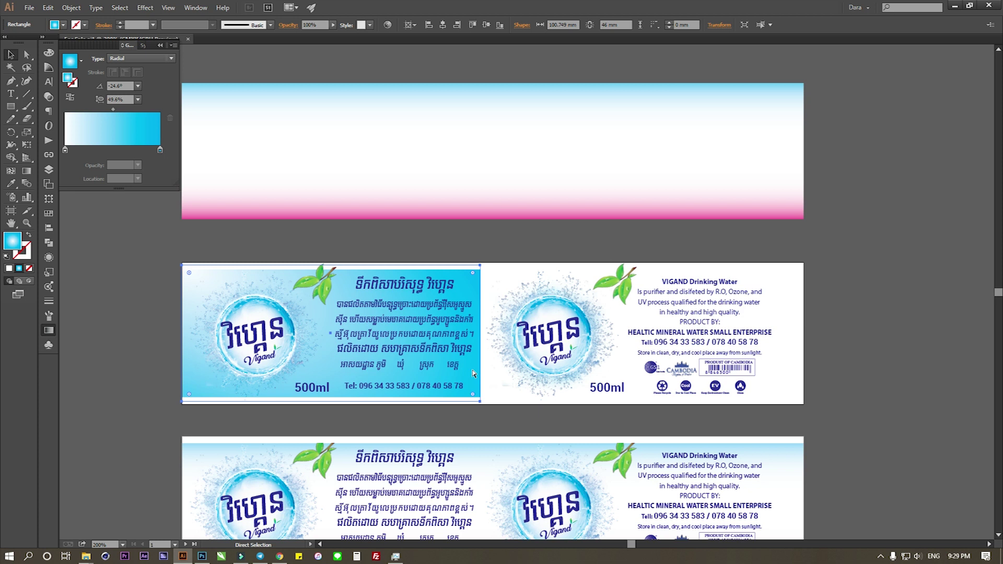
key(v)
click(71, 8)
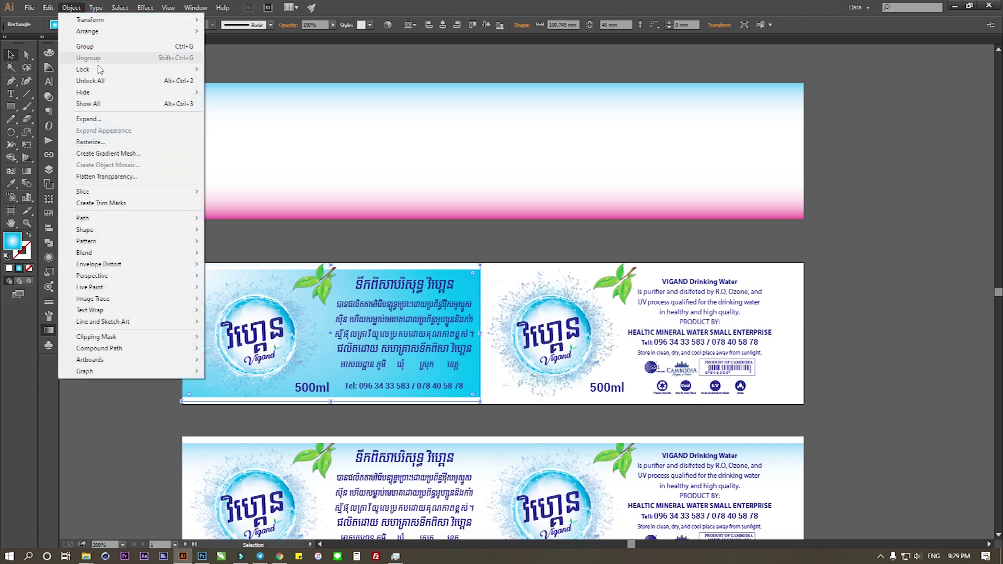
Paste a copy of the gradient rectangle, reflect it vertically, and align it to the label's right edge
click(56, 10)
click(63, 68)
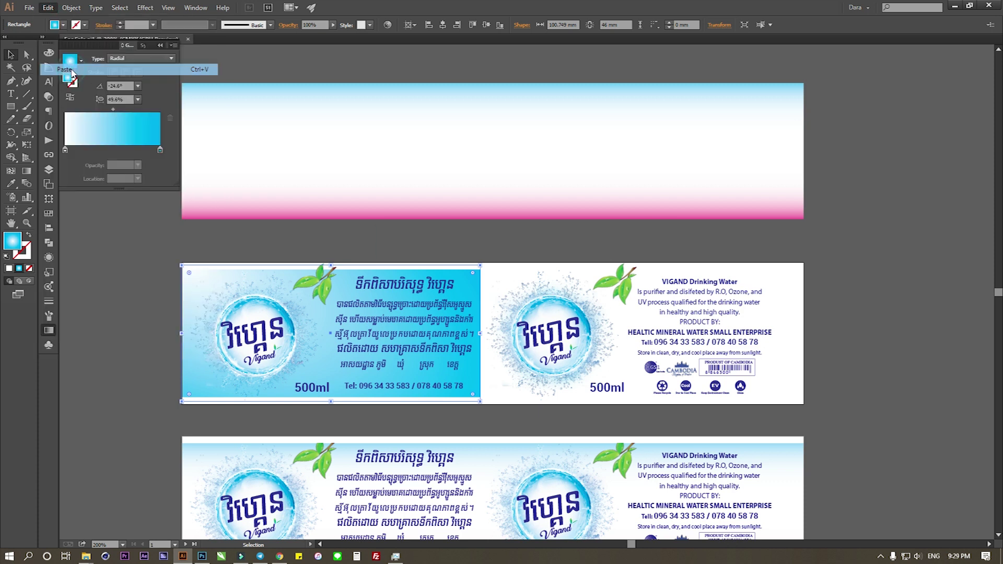
right_click(574, 297)
mouse_move(605, 430)
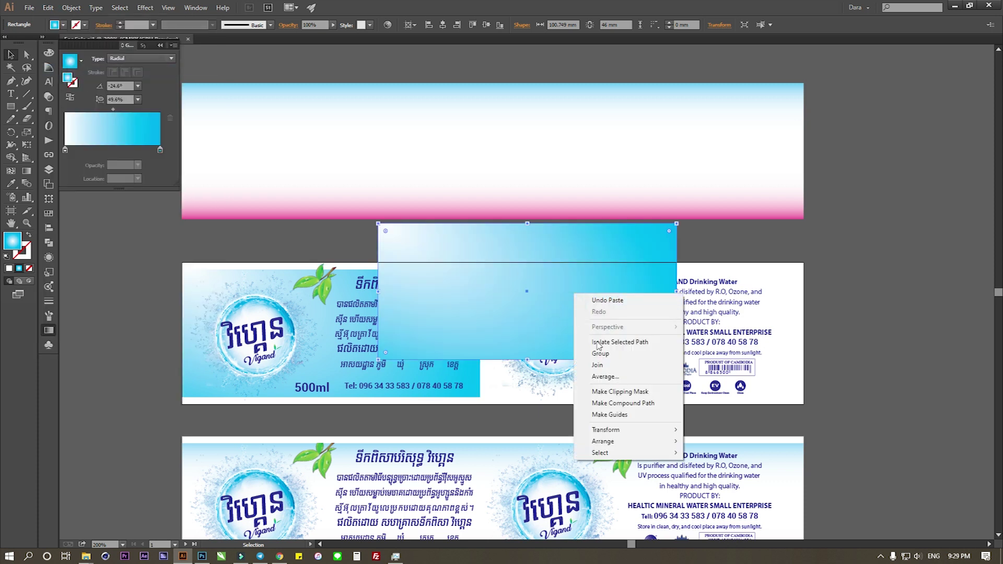
click(710, 468)
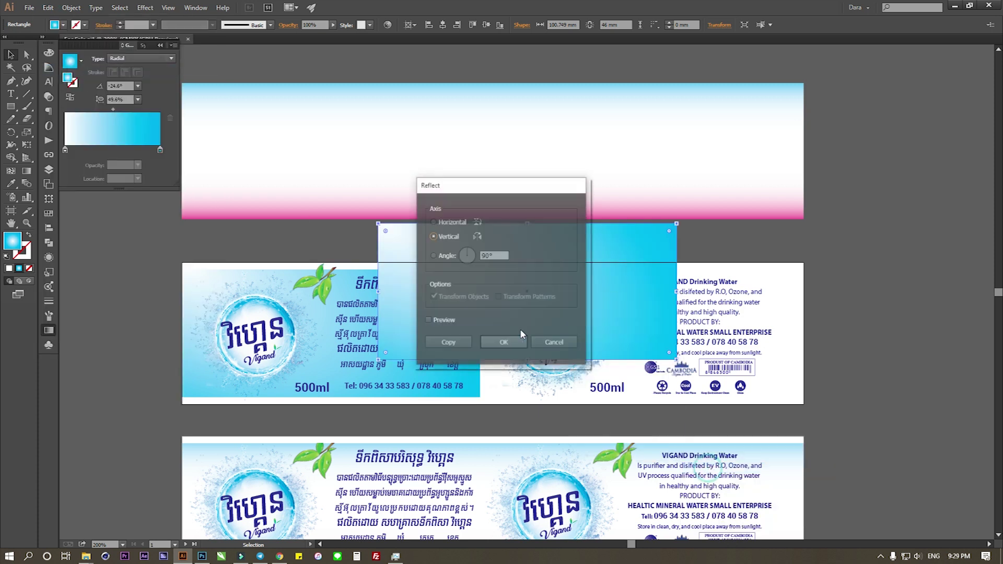
click(499, 340)
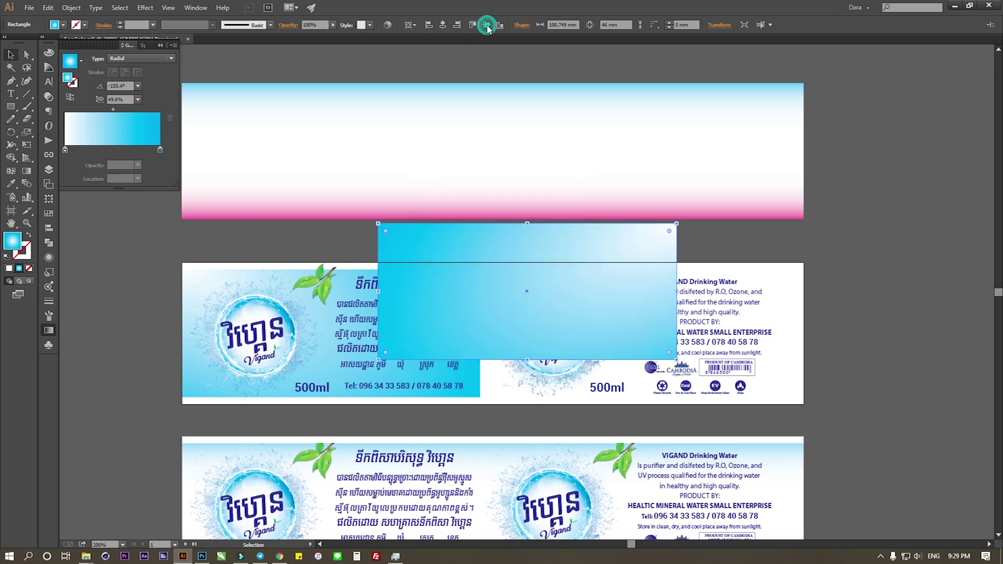
click(486, 25)
click(456, 25)
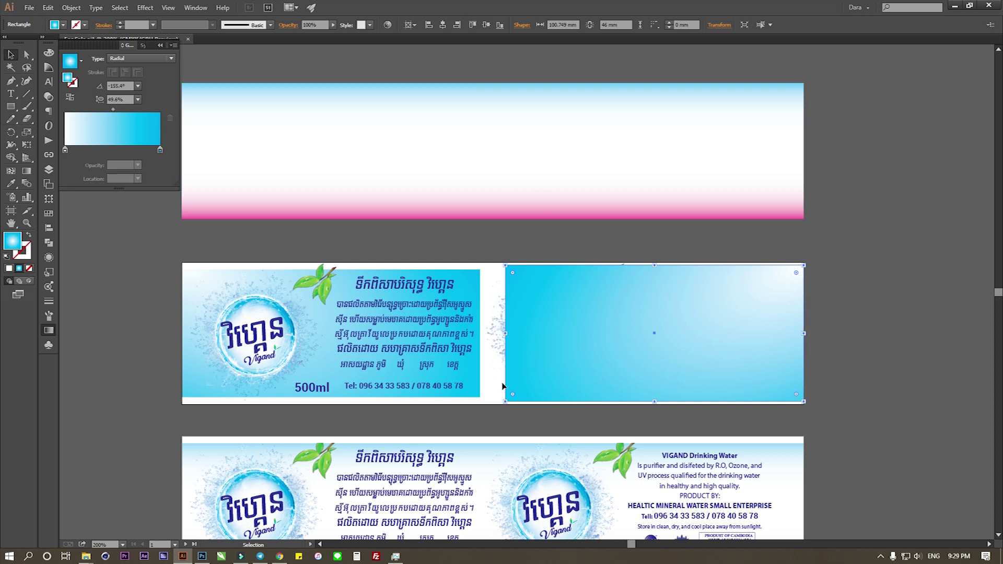
Stretch both gradient halves until they meet and send the right one to the back
drag(506, 333, 484, 337)
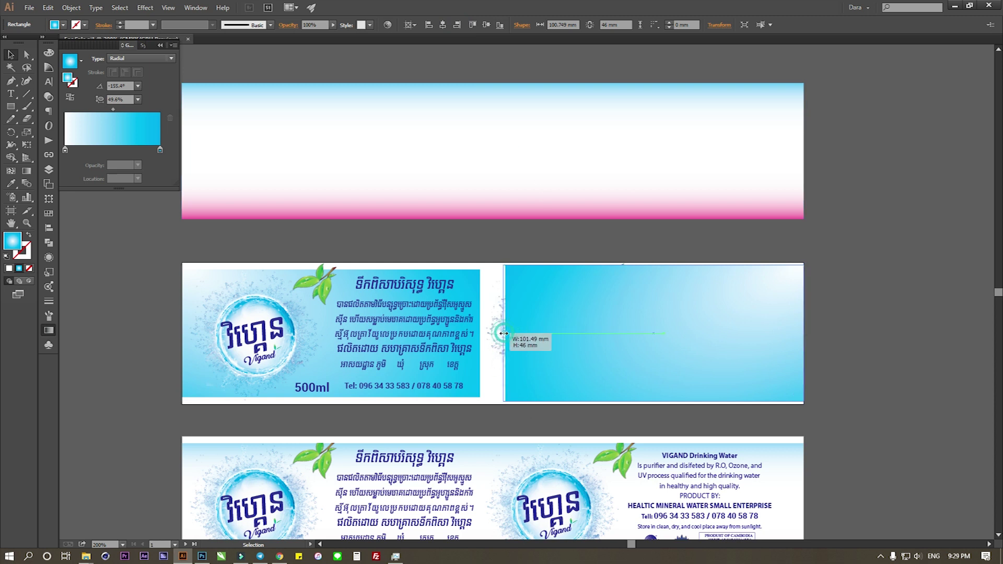
click(477, 339)
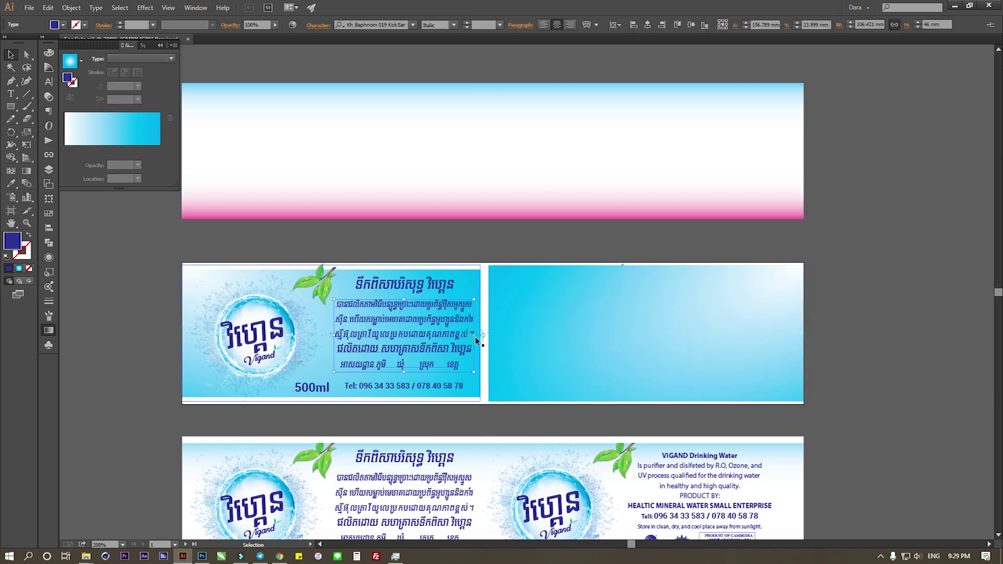
drag(481, 334, 488, 335)
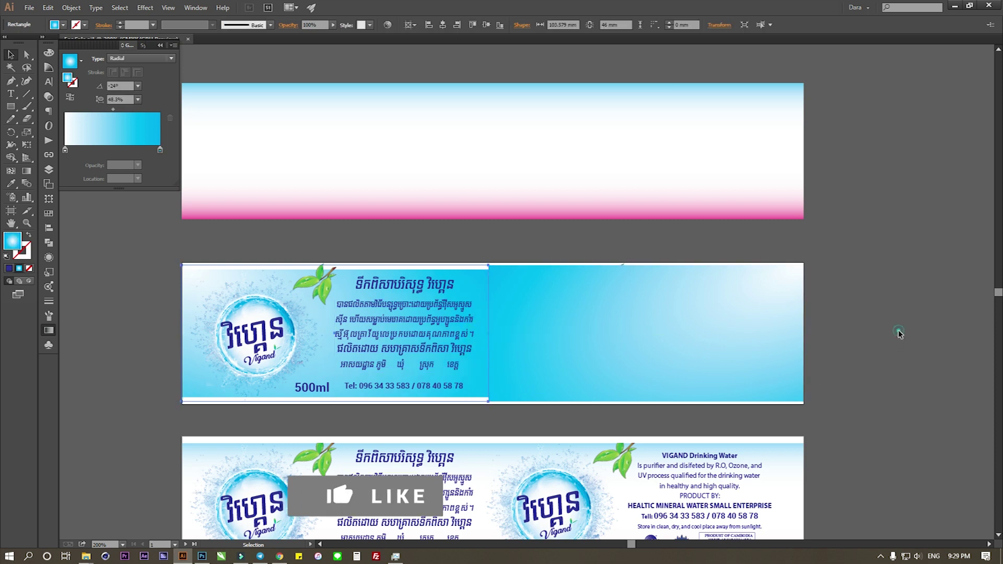
right_click(606, 334)
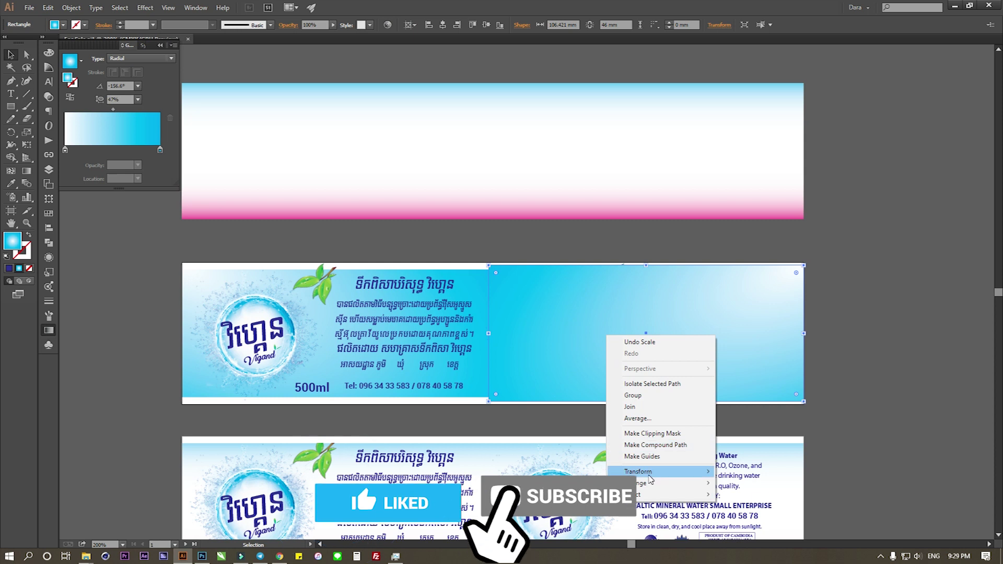
mouse_move(637, 483)
click(774, 518)
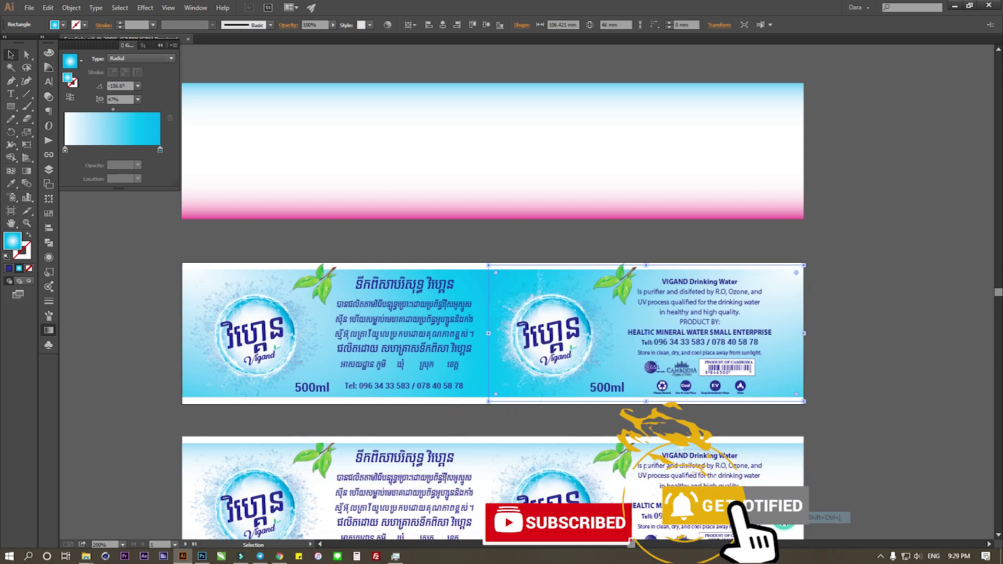
click(876, 365)
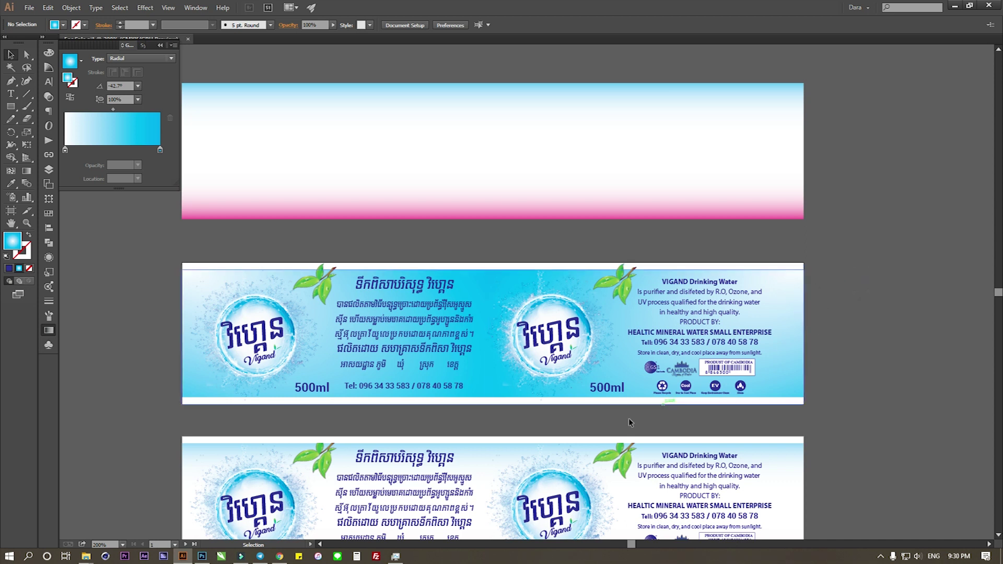
click(781, 299)
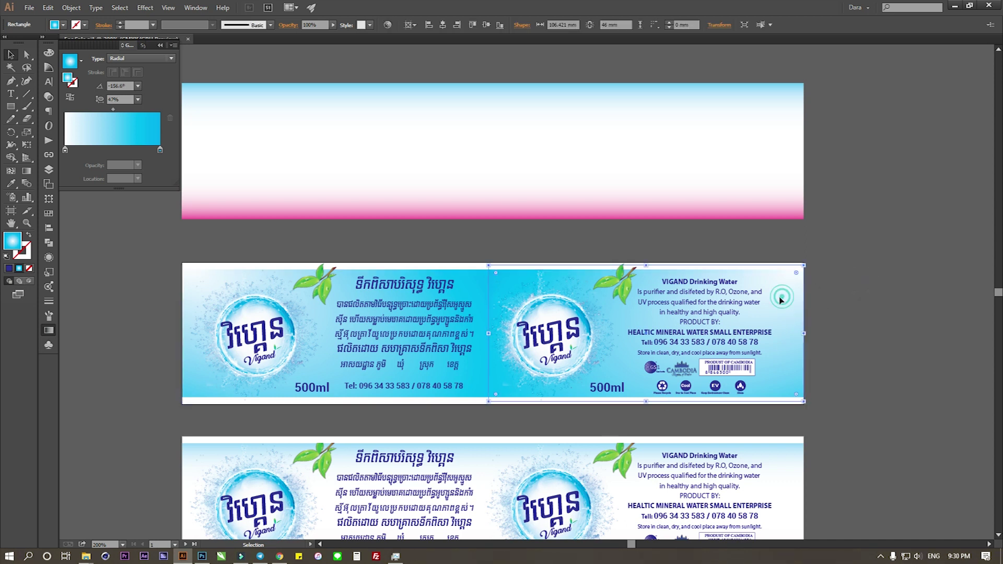
click(832, 308)
scroll(828, 324, down, 1)
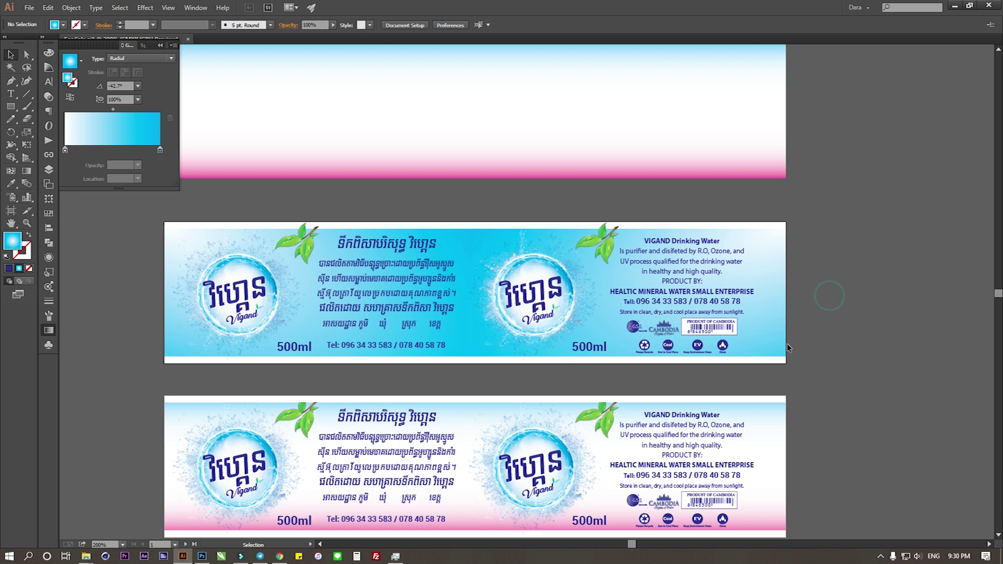
scroll(711, 366, left, 1)
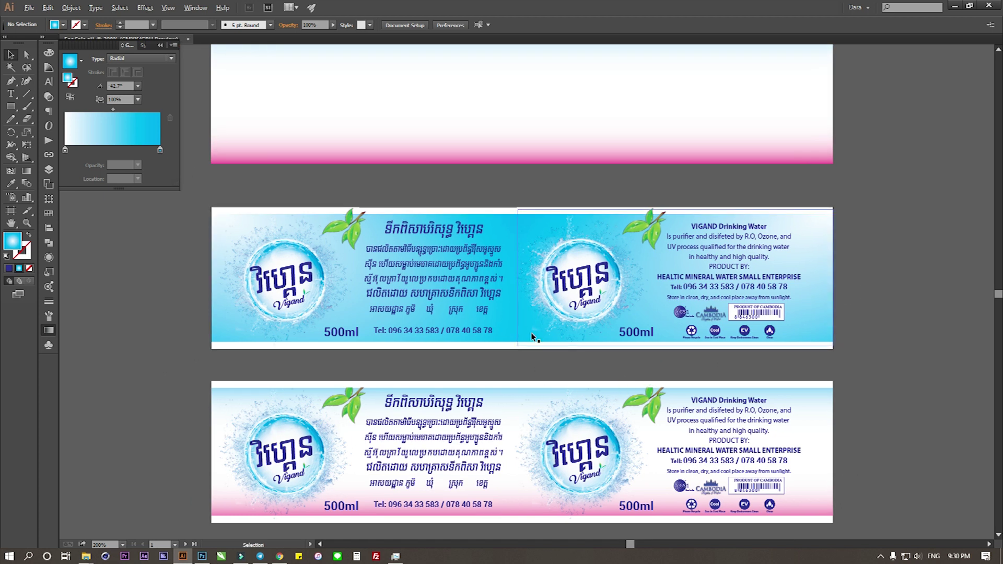
alt+scroll(531, 332, up, 1)
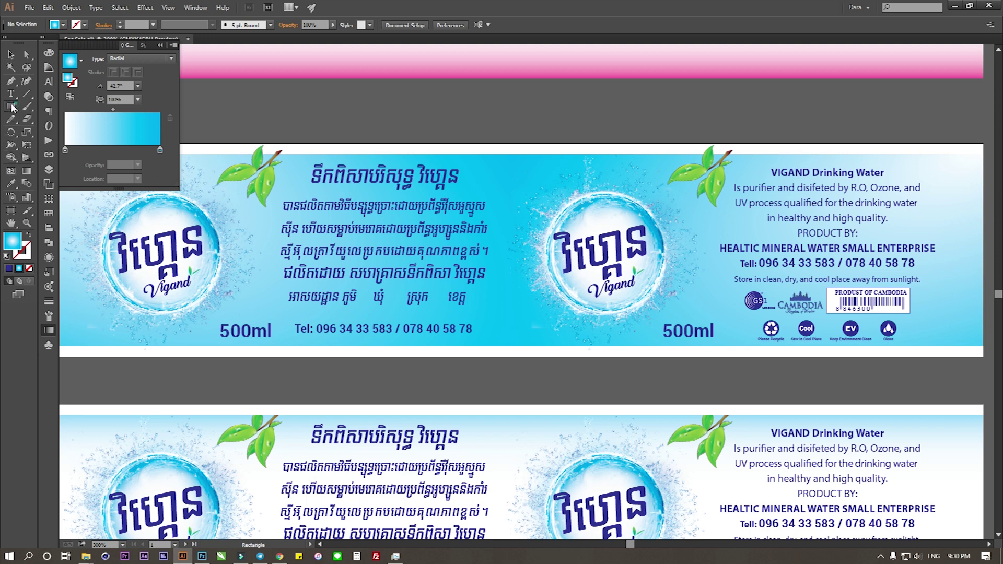
Draw a wide ellipse across the label's lower centre, discarding a test polygon first
drag(11, 107, 47, 141)
alt+scroll(563, 308, down, 2)
drag(446, 305, 411, 295)
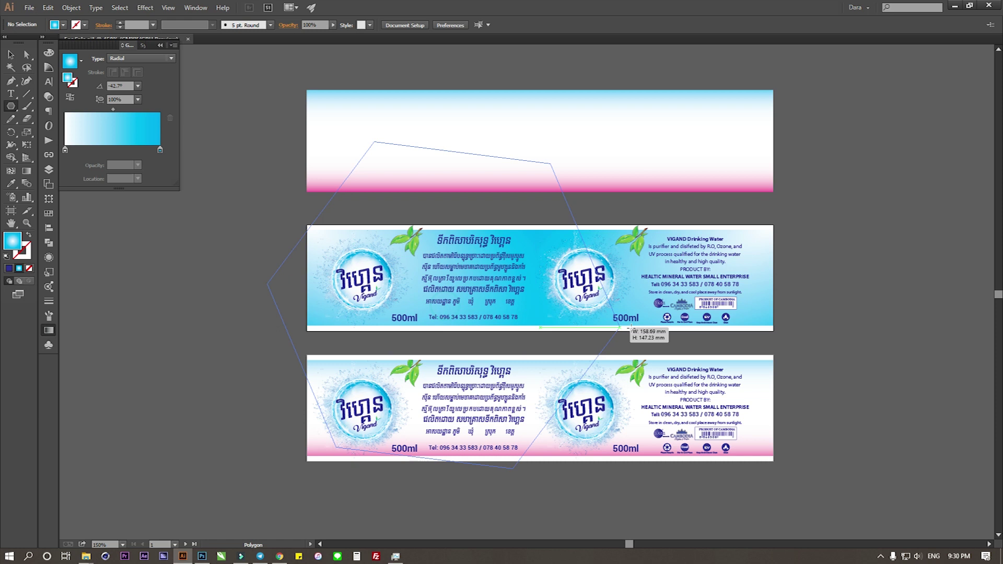
key(ctrl+z)
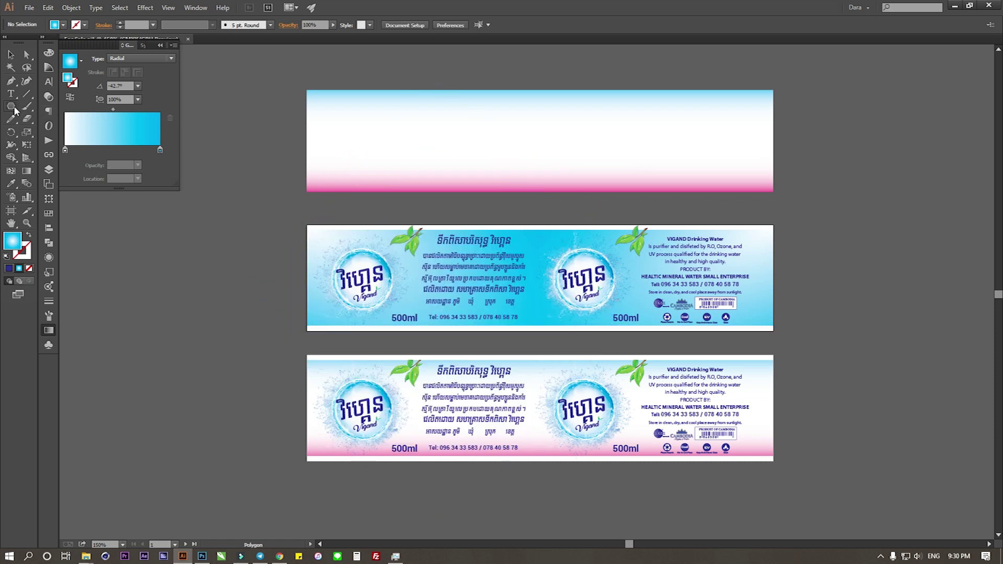
drag(14, 108, 47, 116)
drag(509, 317, 655, 347)
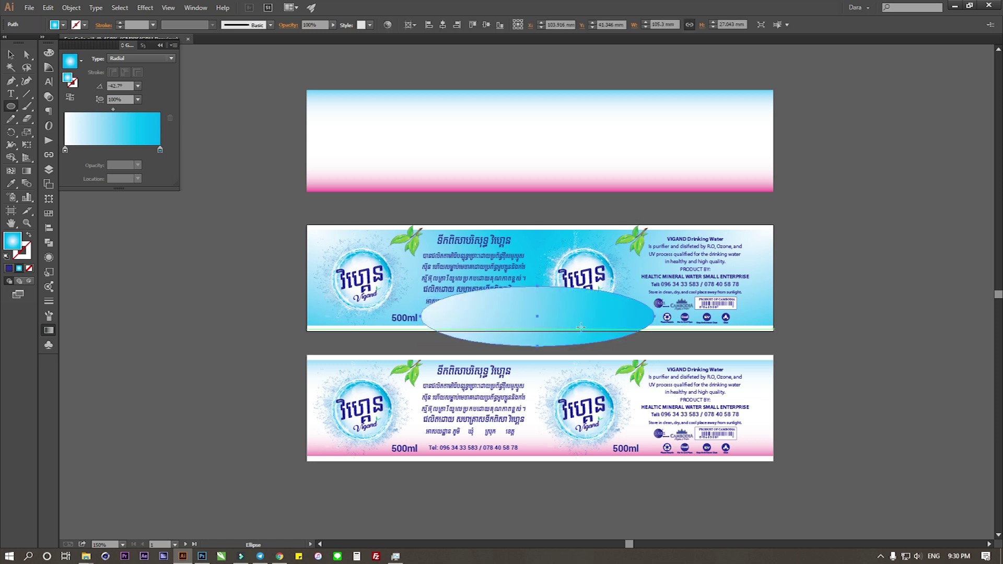
Fill the ellipse with white and soften it with a 44.5-pixel Gaussian Blur
click(64, 24)
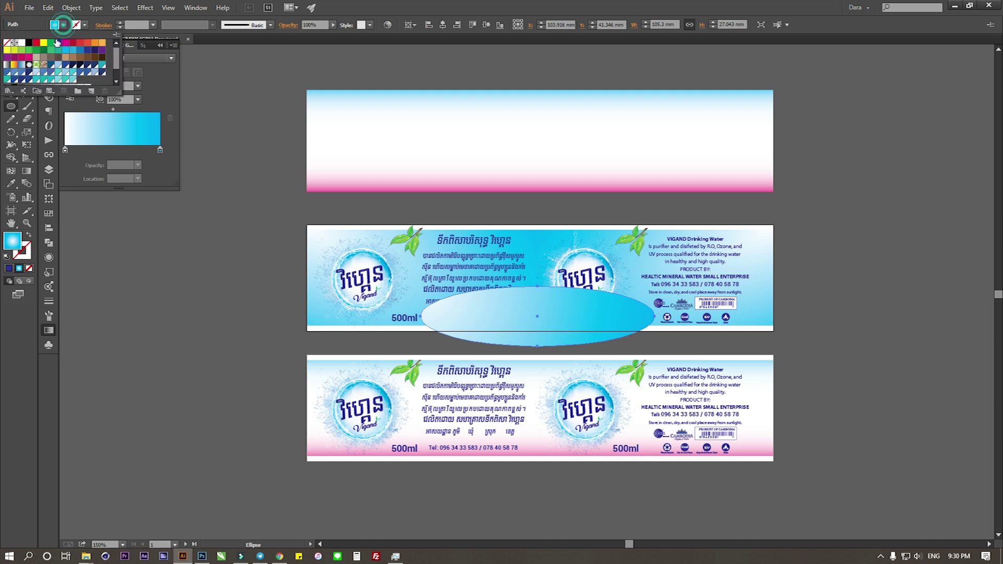
click(23, 44)
click(506, 314)
click(11, 65)
click(145, 7)
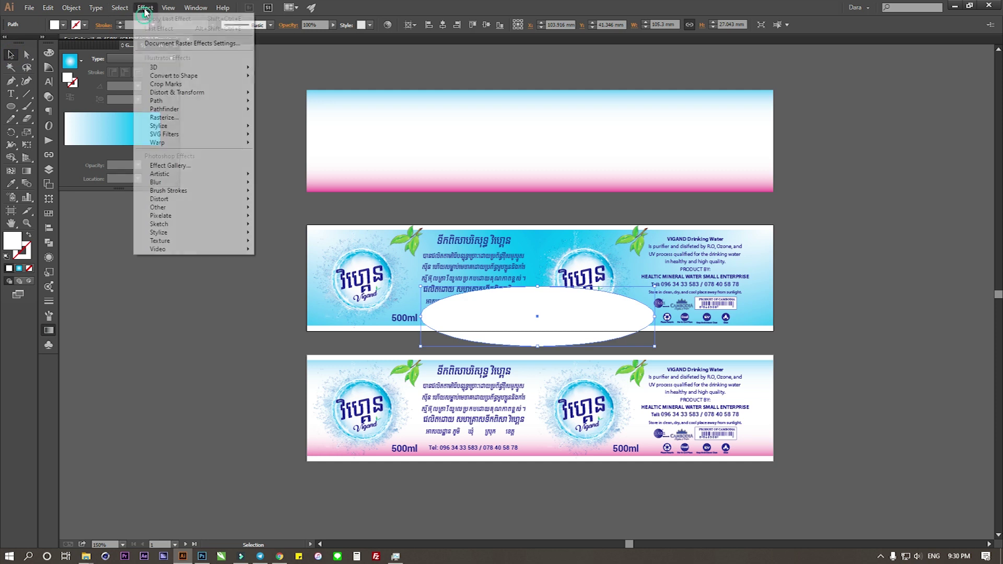
click(166, 182)
click(285, 184)
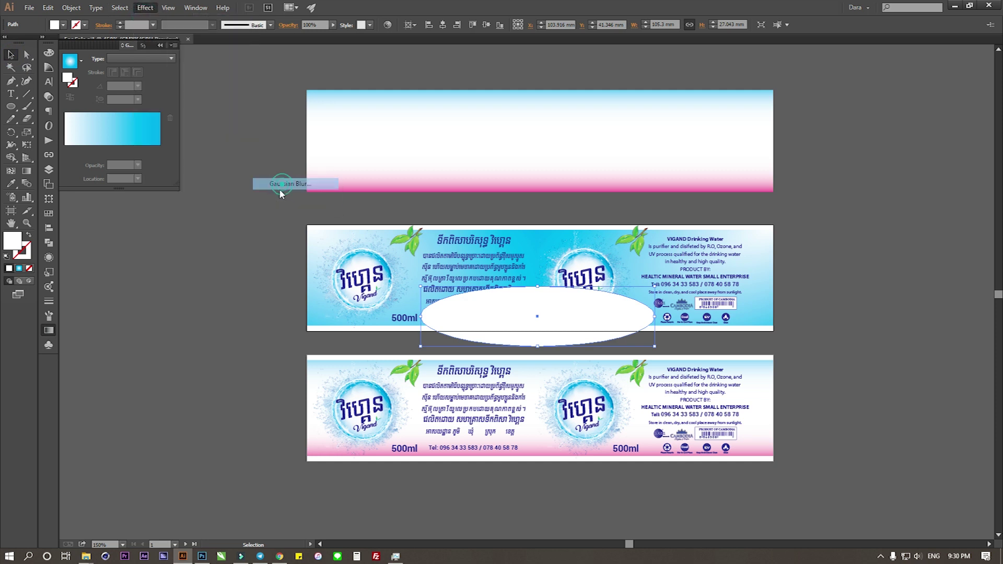
click(164, 232)
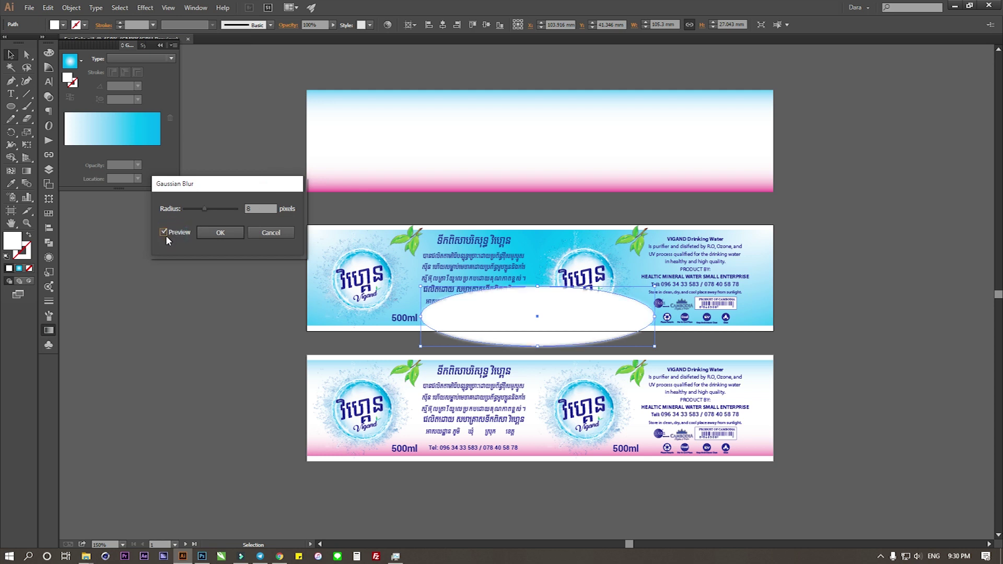
drag(218, 208, 225, 210)
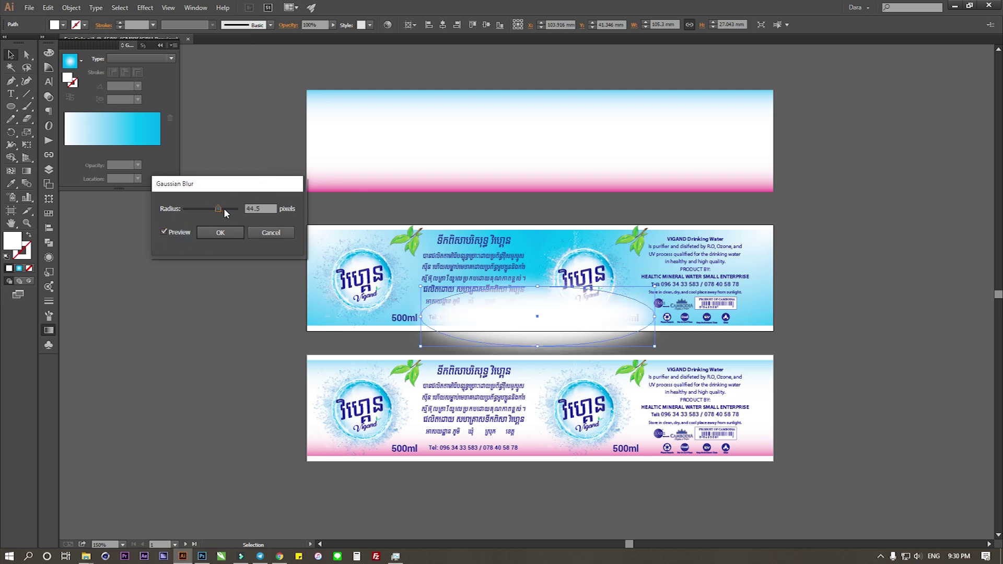
click(223, 232)
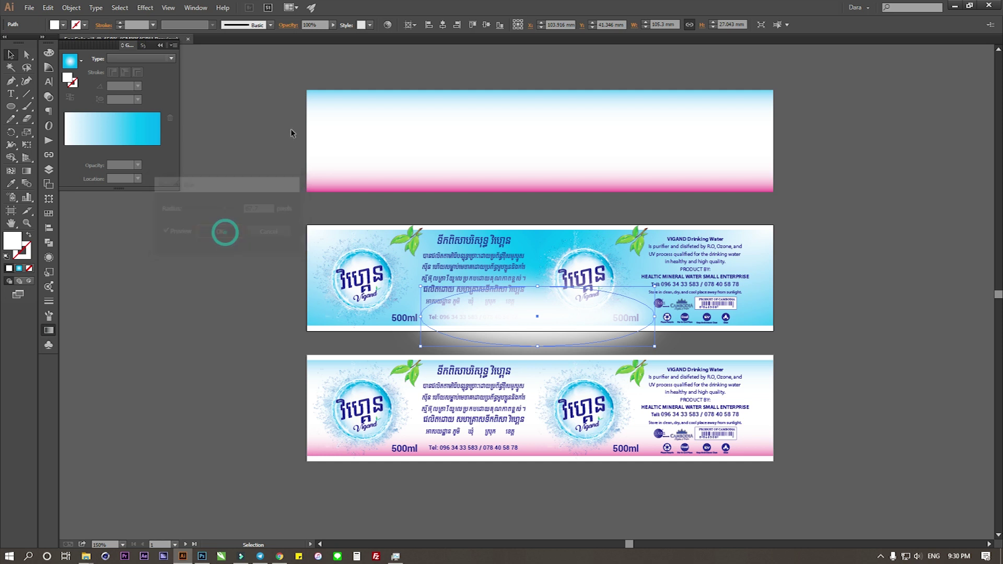
click(282, 25)
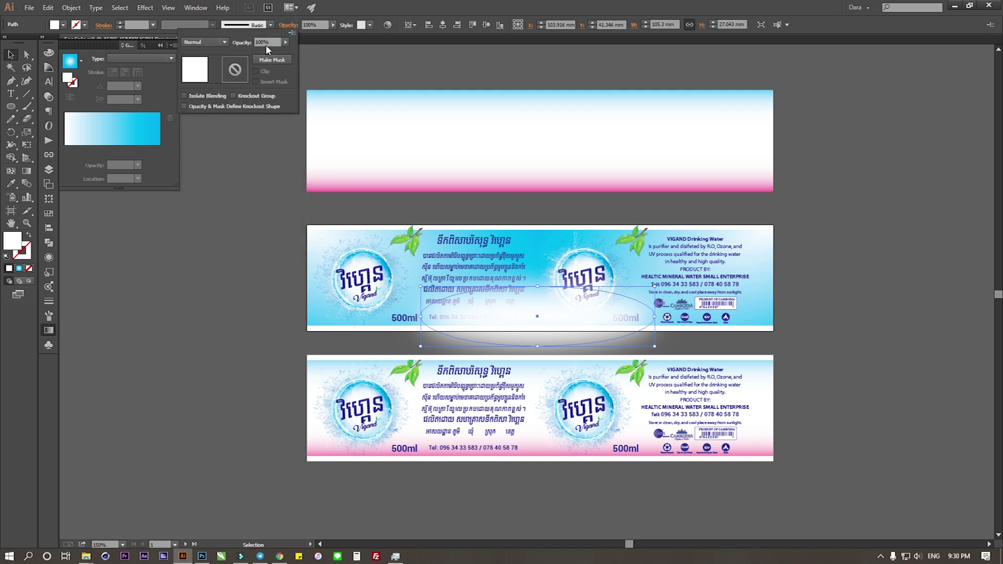
Lower the blurred ellipse's opacity and nudge it into place on the label
drag(286, 47, 258, 53)
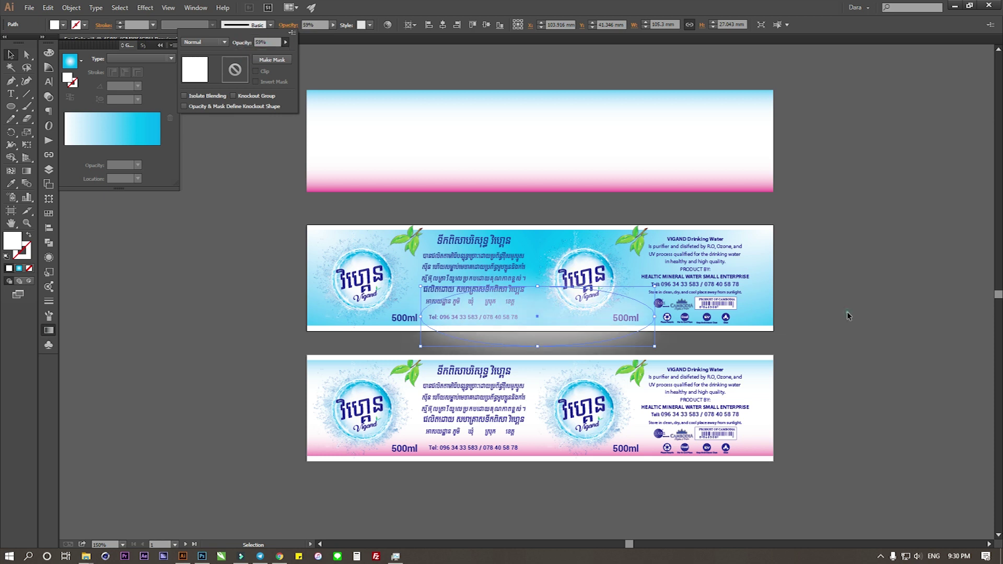
click(844, 285)
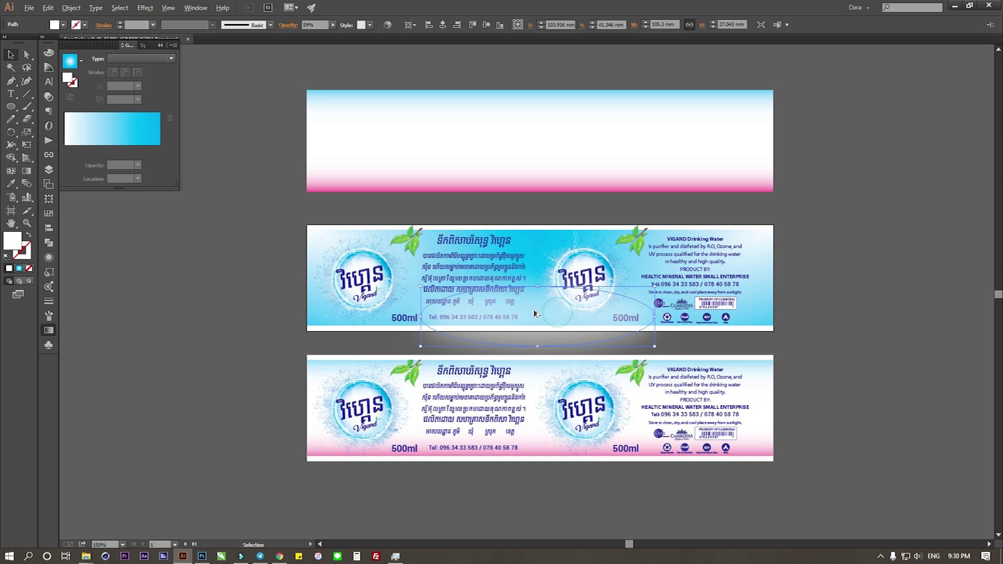
scroll(536, 313, up, 2)
drag(588, 346, 564, 348)
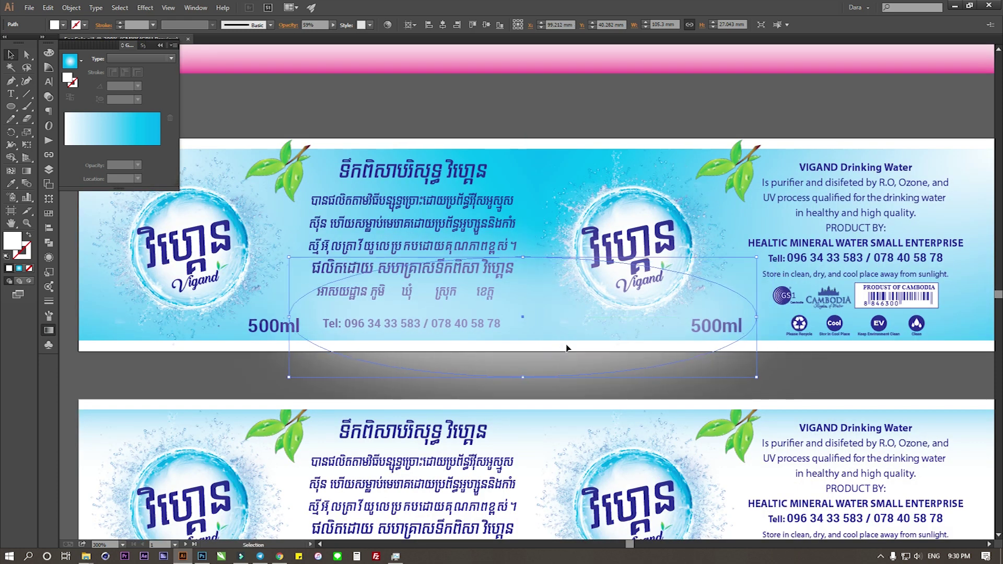
scroll(553, 321, up, 1)
scroll(553, 320, up, 1)
Stretch the ellipse to about 105 × 52.8 mm, centre it on the label, and set 75% opacity
drag(524, 287, 523, 172)
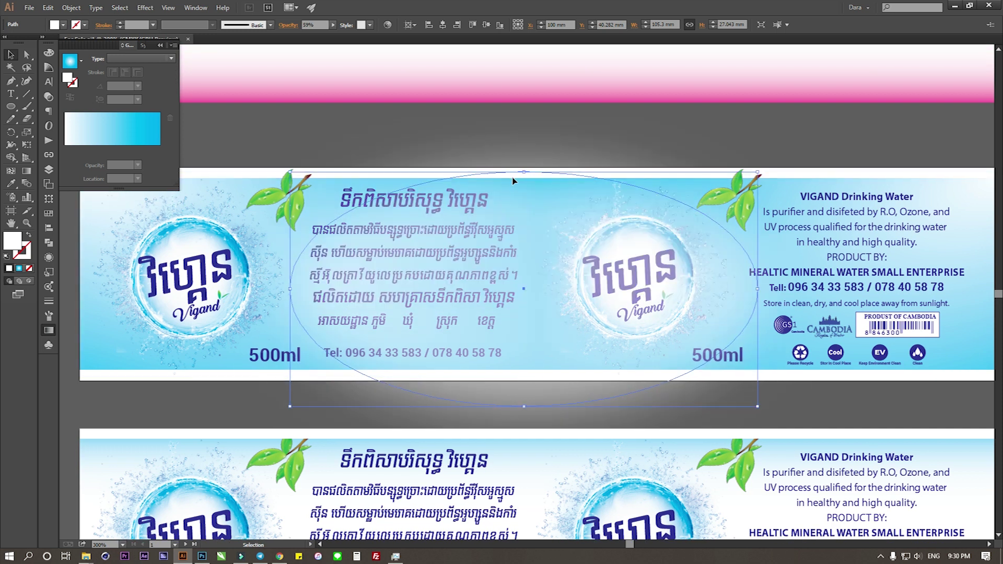
click(442, 26)
click(484, 25)
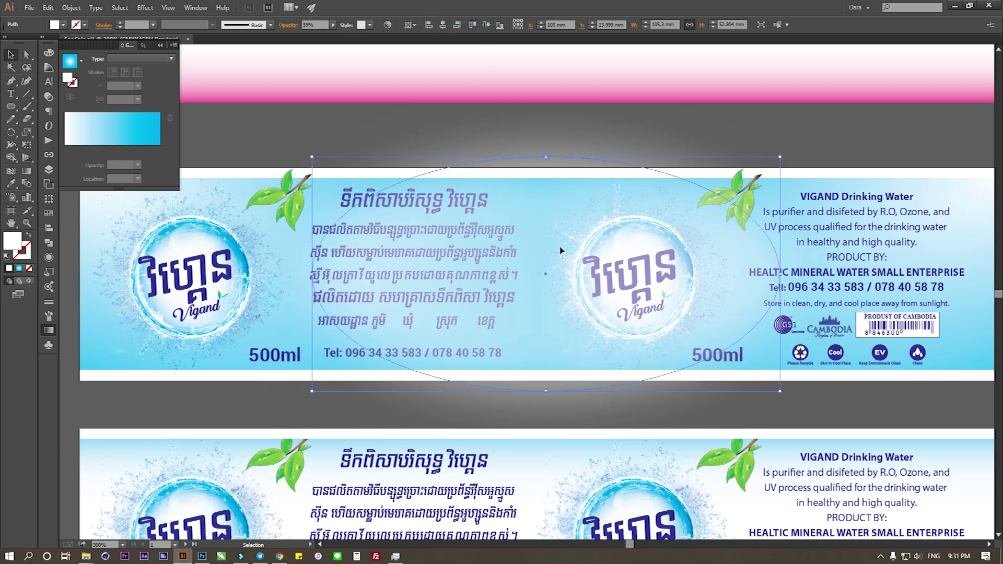
drag(534, 313, 508, 312)
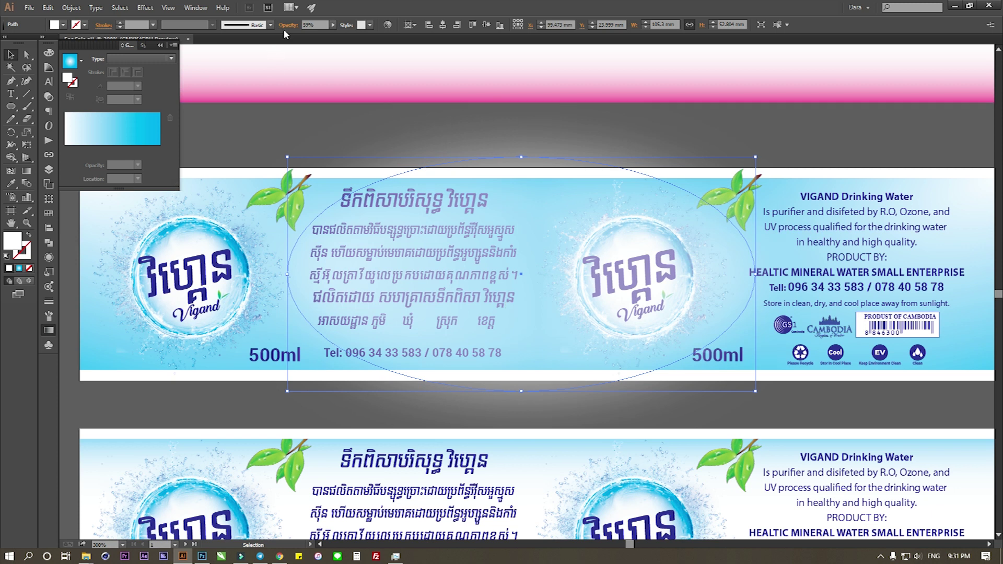
click(332, 25)
drag(321, 38, 319, 36)
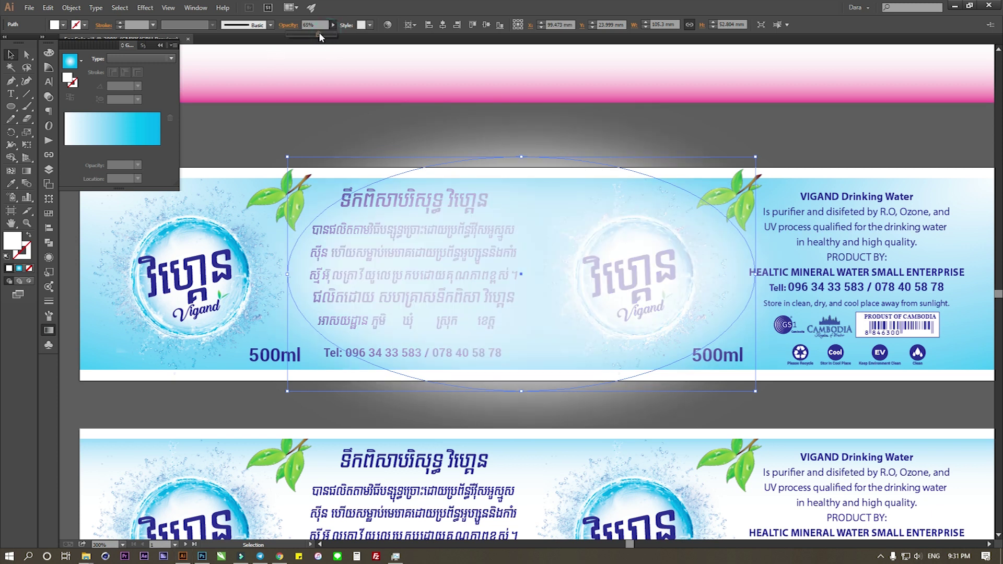
Send the blurred ellipse and the label's background rectangle behind the label artwork
right_click(625, 256)
mouse_move(656, 402)
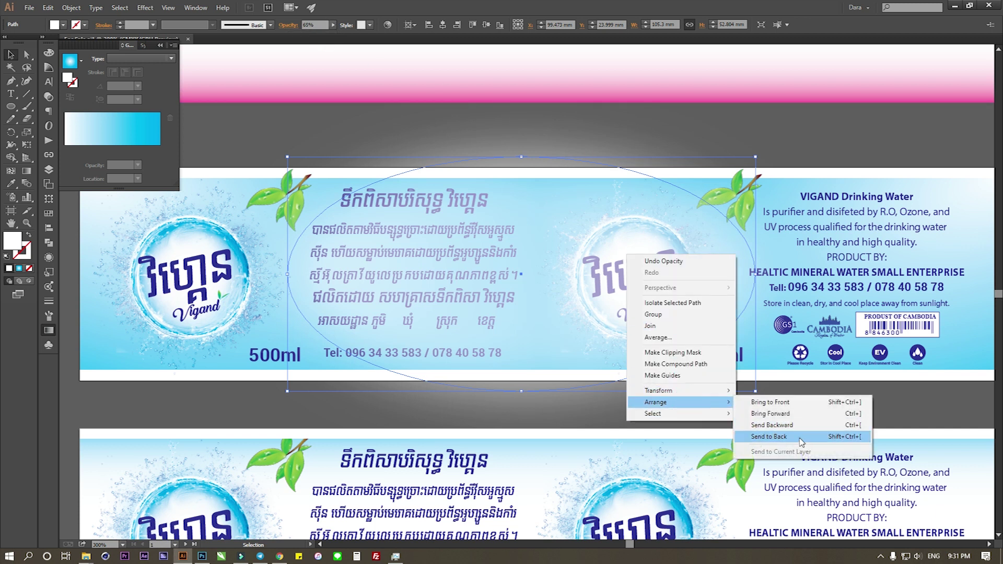
click(803, 442)
click(907, 372)
mouse_move(511, 352)
mouse_down()
mouse_move(387, 366)
mouse_move(684, 362)
mouse_up()
click(600, 376)
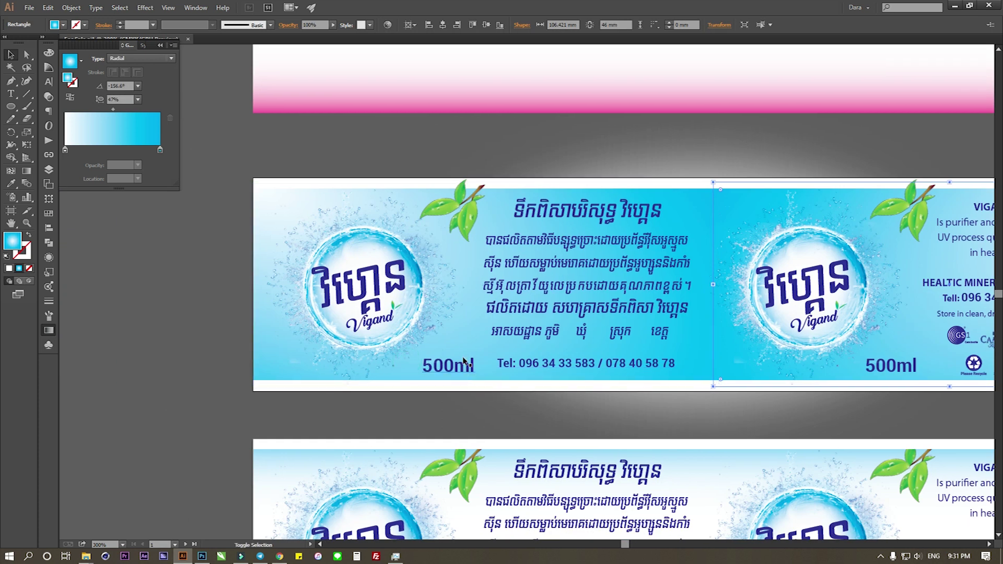
right_click(469, 343)
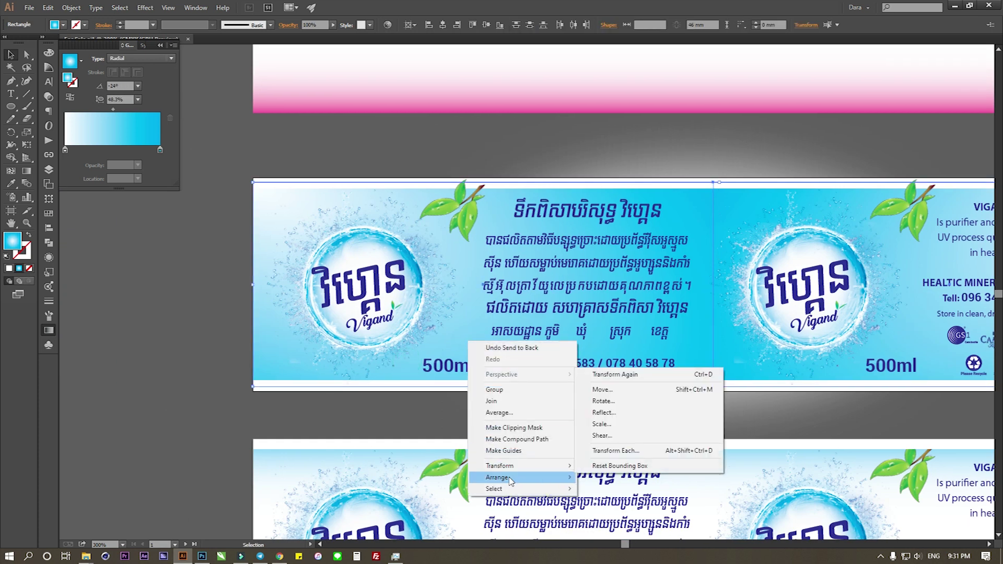
mouse_move(499, 478)
click(615, 514)
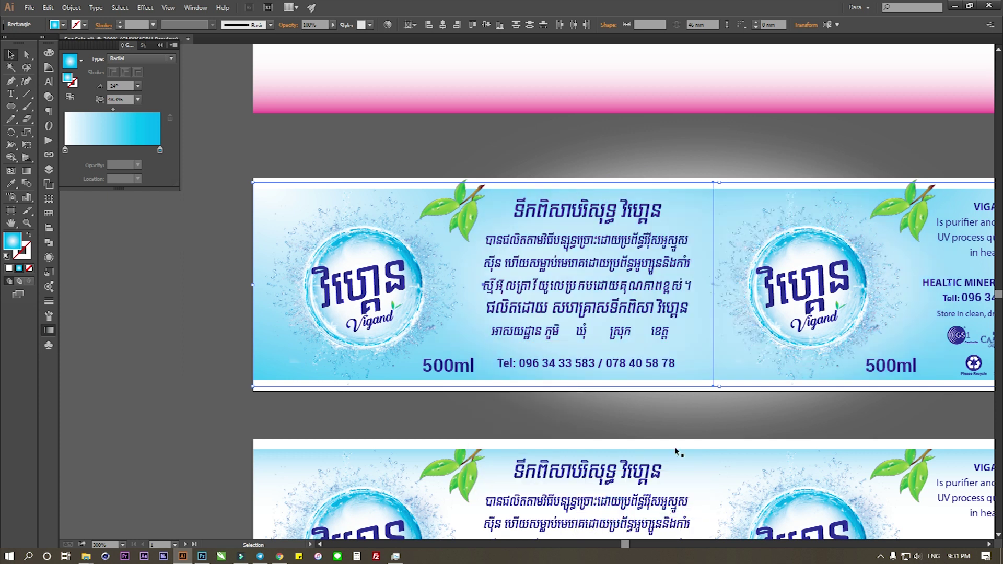
drag(701, 380, 530, 378)
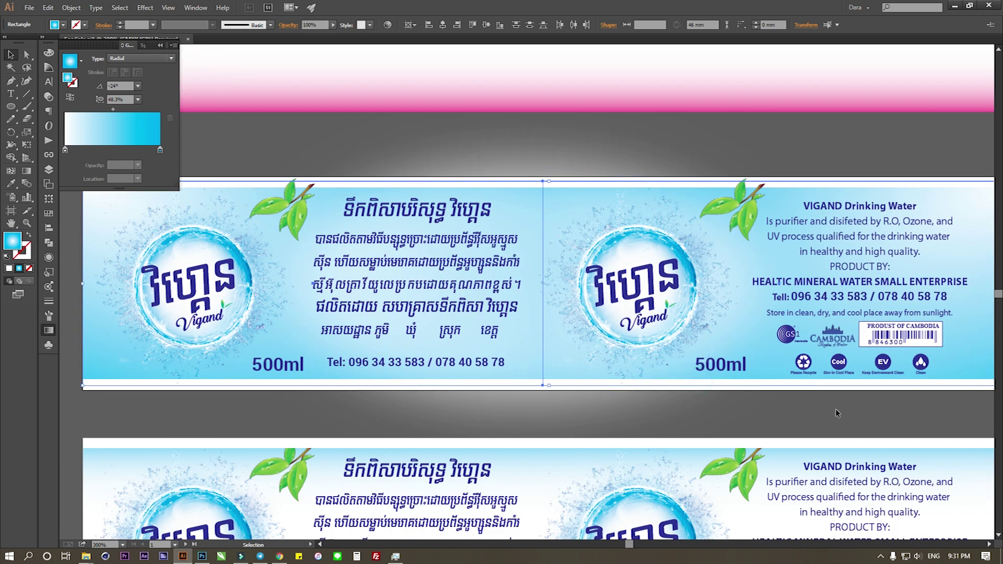
click(778, 412)
scroll(570, 366, down, 1)
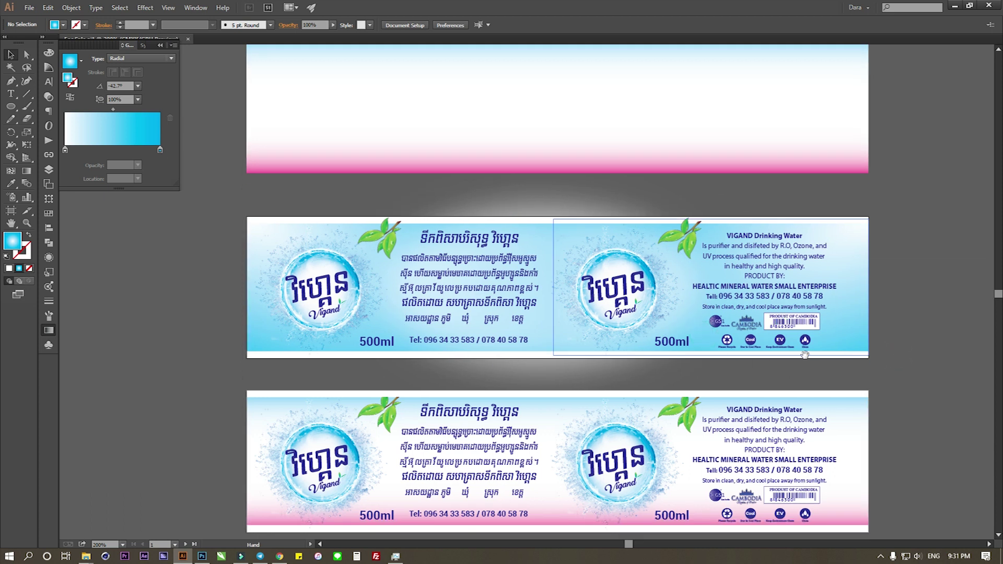
Select all of the middle blue label's objects and make a clipping mask from them
drag(775, 387, 780, 333)
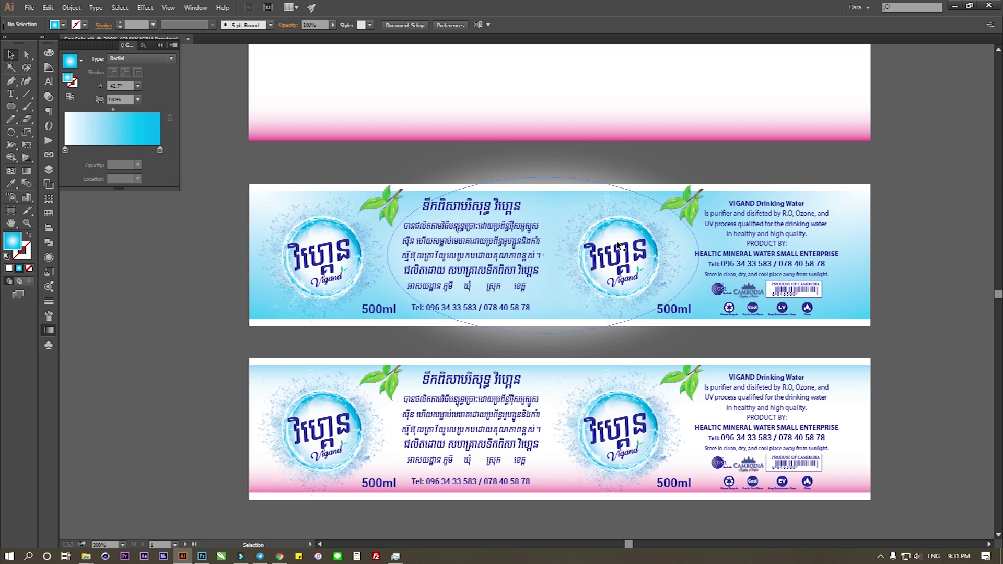
click(757, 219)
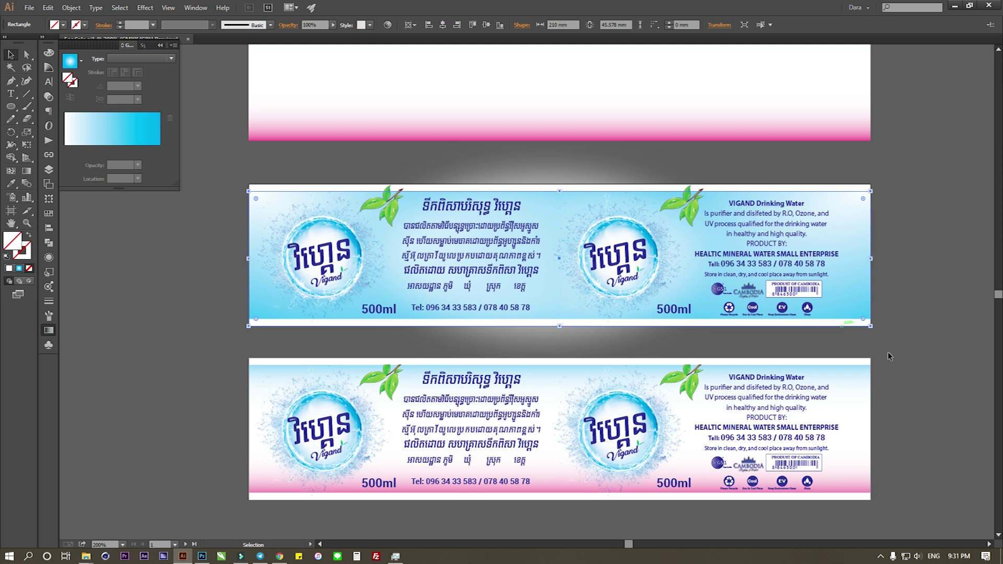
mouse_move(894, 332)
mouse_down()
mouse_move(272, 206)
mouse_move(247, 182)
mouse_up()
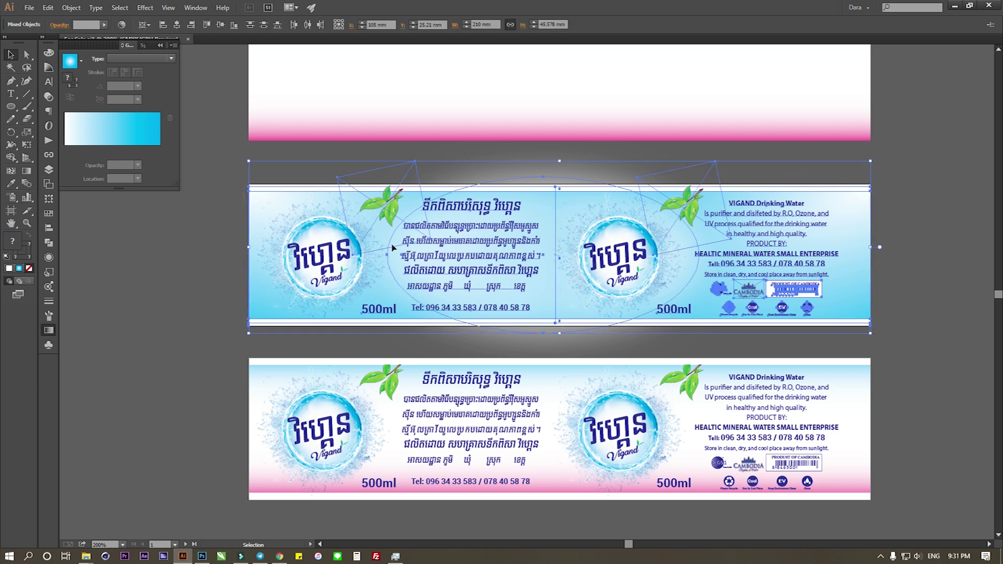
right_click(438, 256)
click(475, 314)
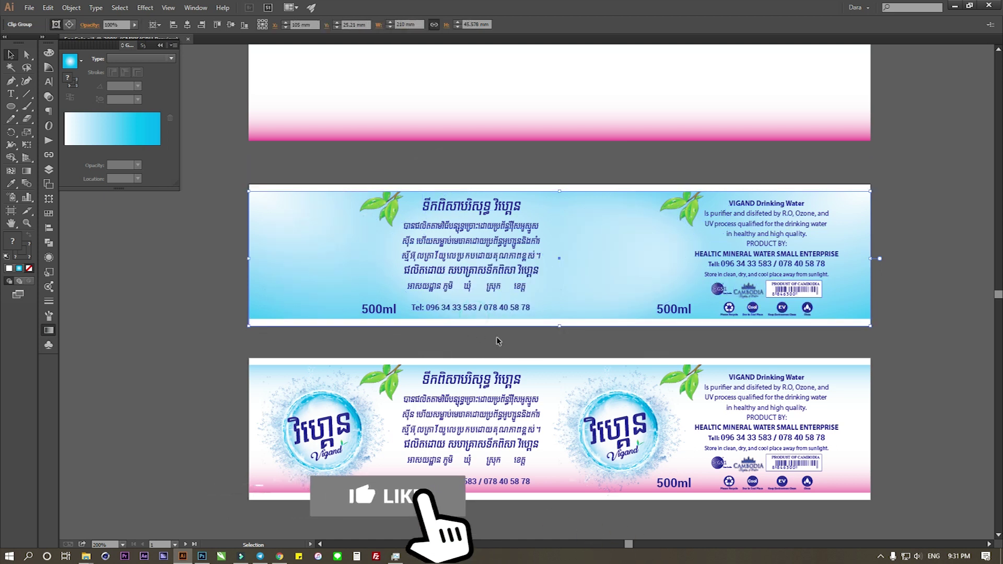
Send the clipped middle label to the back so both logos show
drag(696, 327, 703, 302)
click(510, 291)
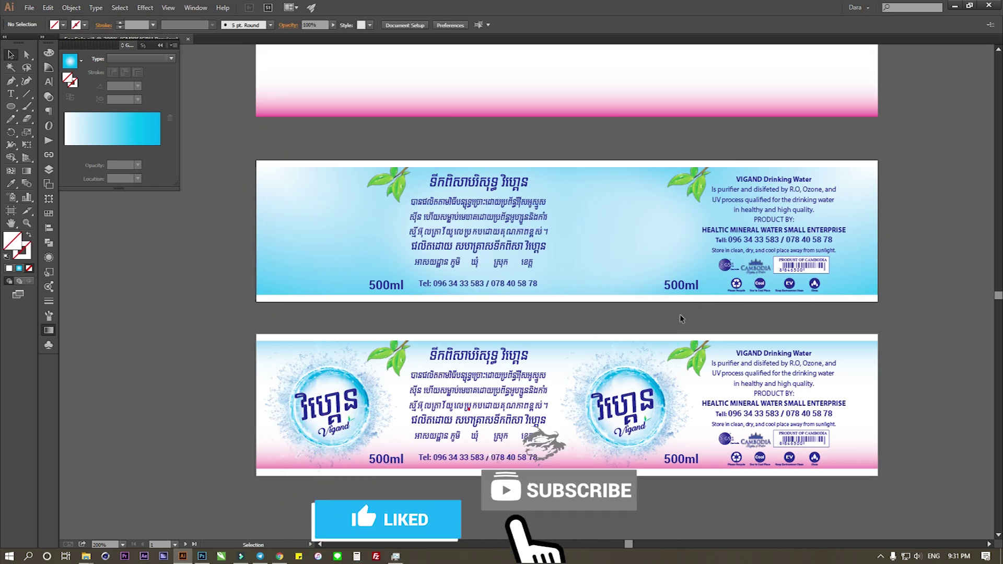
right_click(506, 250)
mouse_move(534, 334)
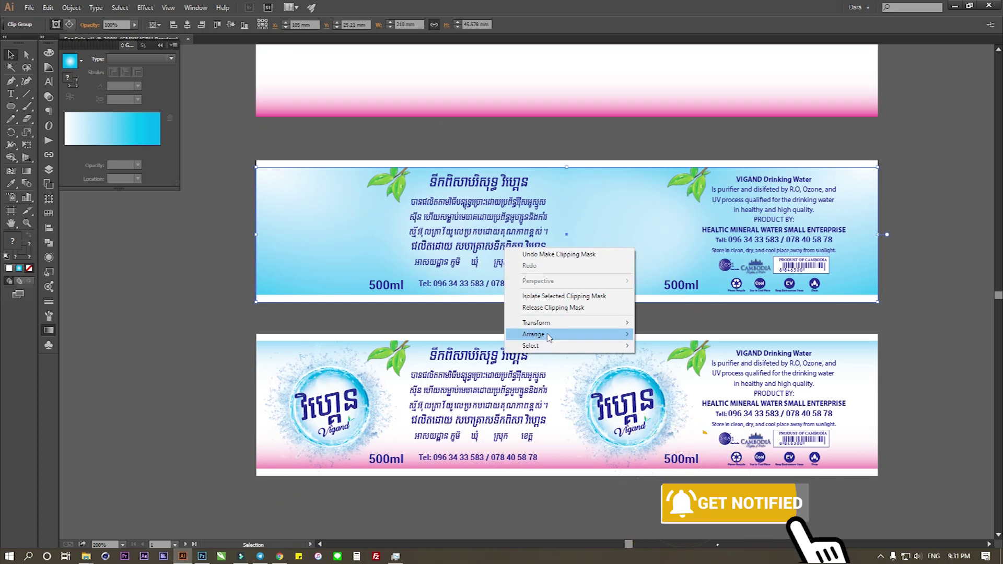
click(685, 369)
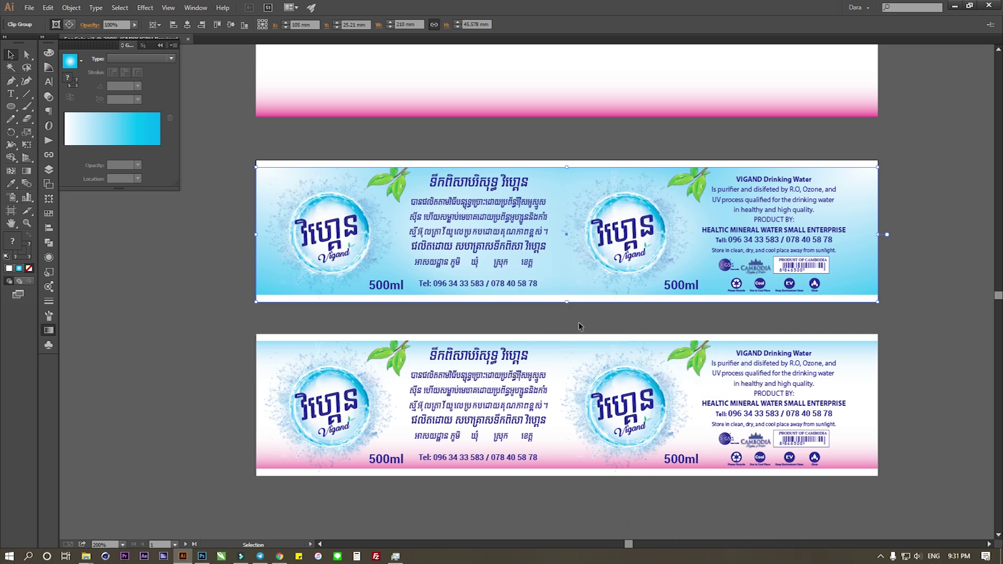
click(609, 319)
drag(570, 314, 562, 338)
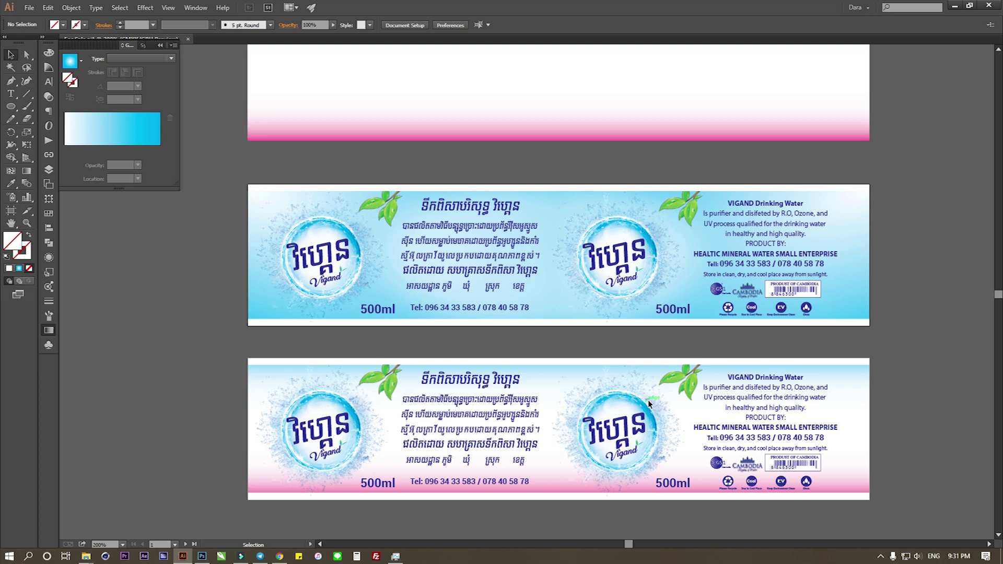
drag(475, 258, 517, 259)
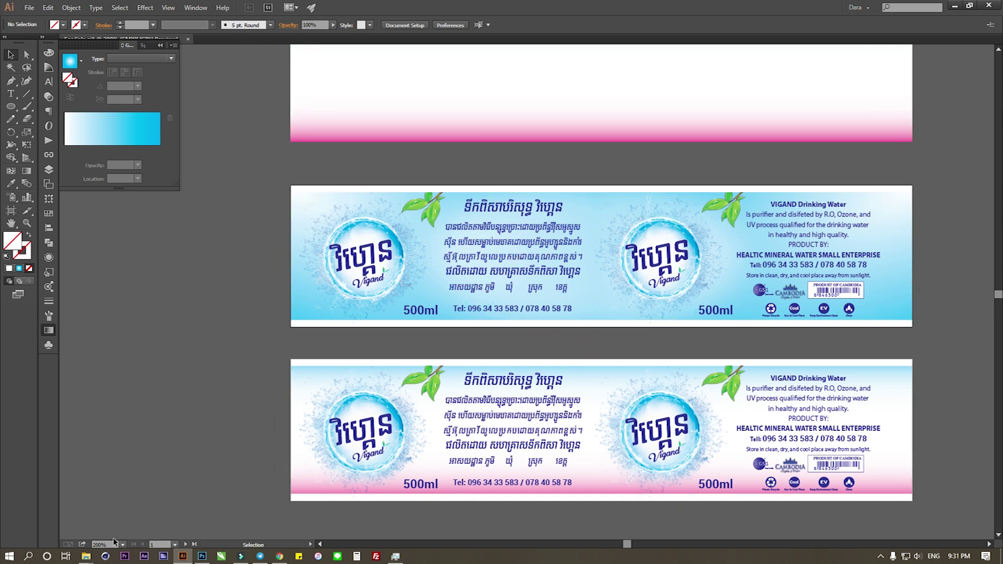
Place the bubble-with-leaves image from the PSD folder onto the blue label
mouse_move(85, 557)
click(165, 504)
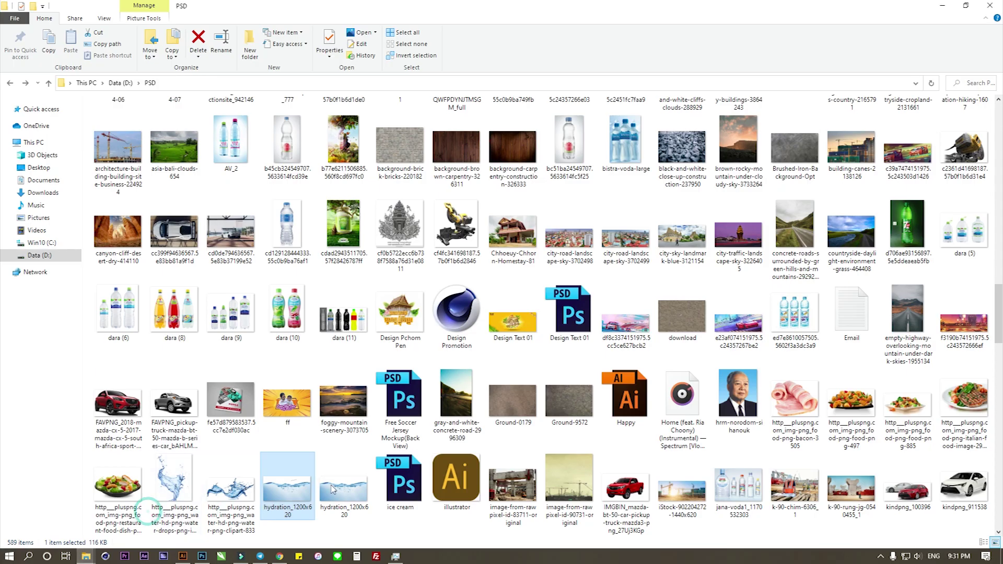
scroll(457, 256, down, 6)
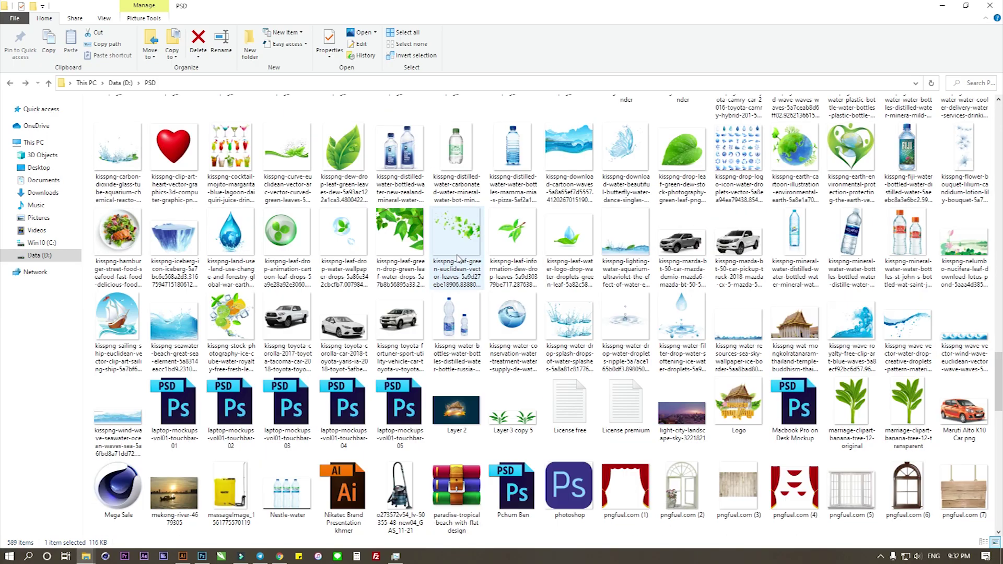
mouse_move(460, 264)
mouse_down()
mouse_move(353, 269)
mouse_move(374, 258)
mouse_up()
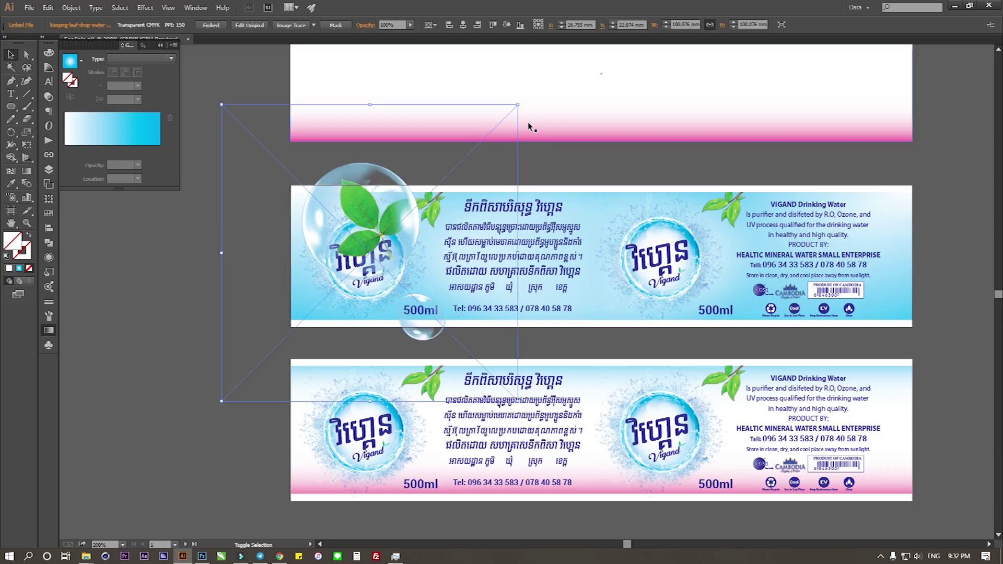
Shrink the bubble image to logo size and move it over the left logo
drag(518, 105, 404, 218)
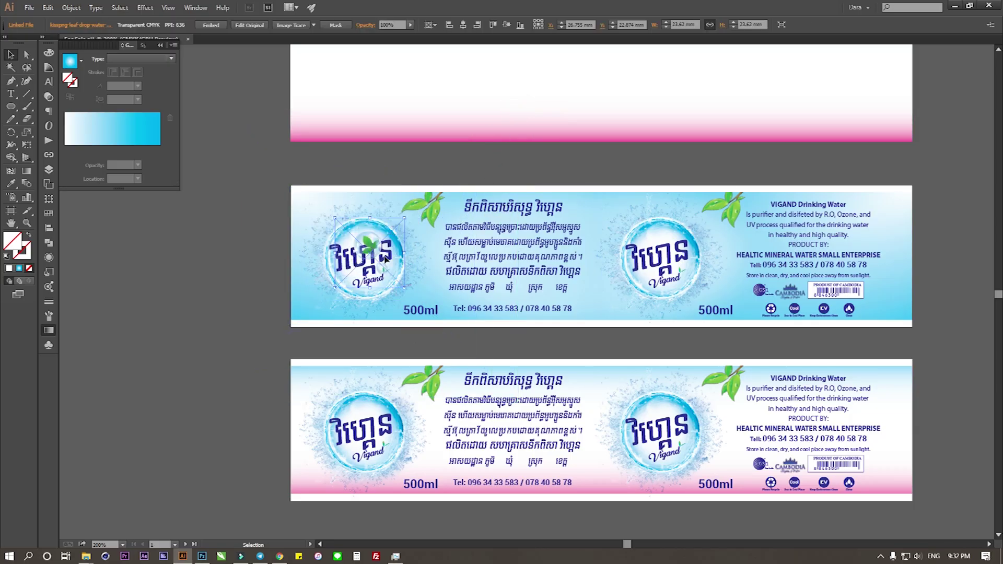
scroll(386, 259, up, 1)
scroll(429, 266, up, 1)
scroll(470, 277, up, 1)
scroll(523, 287, up, 1)
mouse_move(522, 287)
mouse_down()
mouse_move(379, 229)
mouse_move(373, 201)
mouse_up()
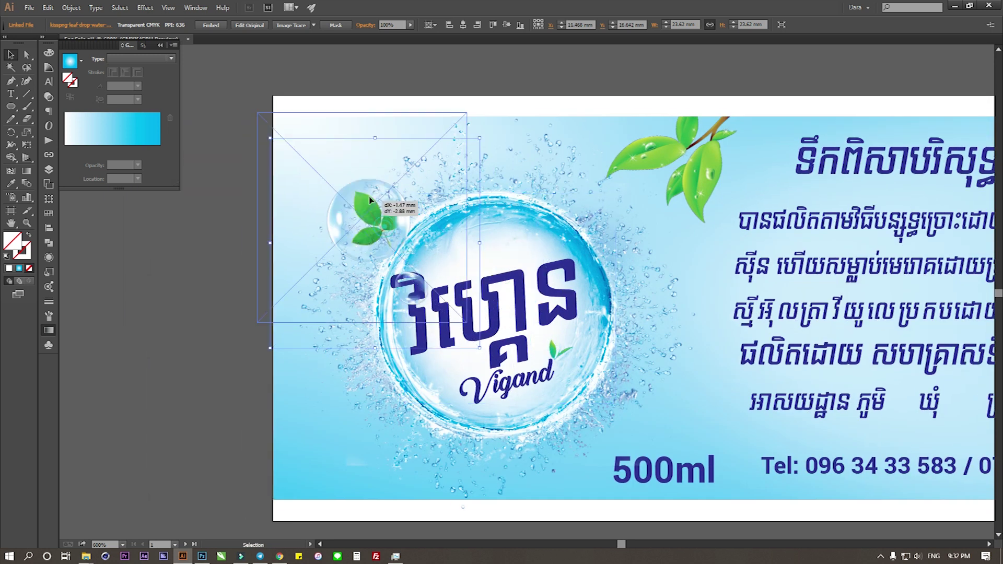
shift+click(454, 306)
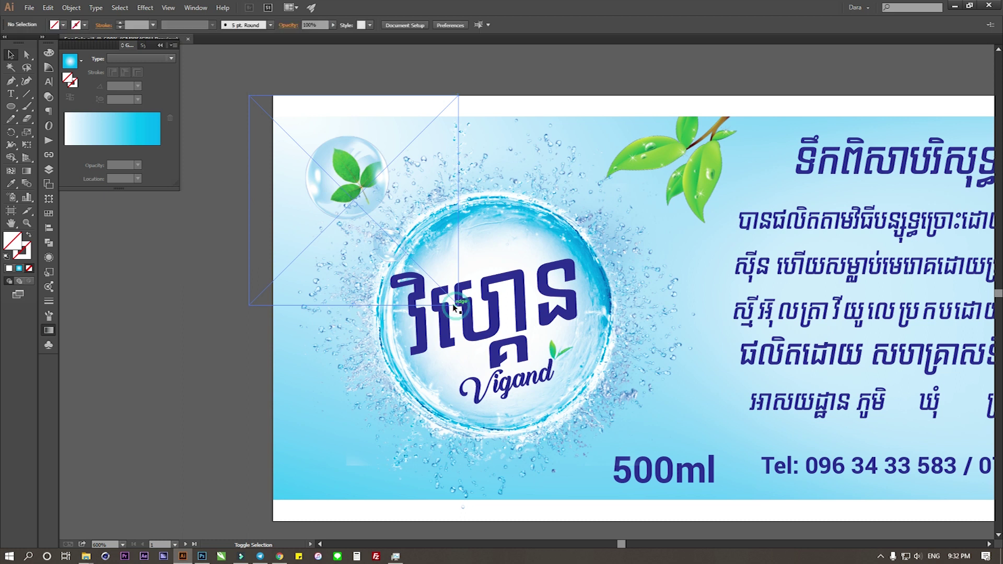
Shrink the bubble image further and adjust its rotation and position on the logo
click(331, 200)
drag(249, 97, 371, 219)
alt+scroll(410, 260, up, 2)
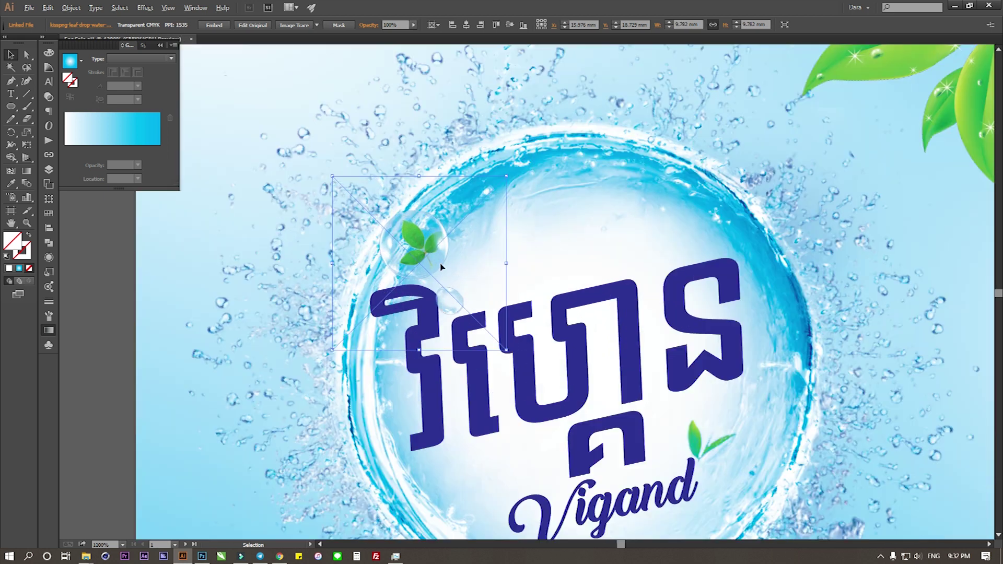
drag(509, 263, 463, 322)
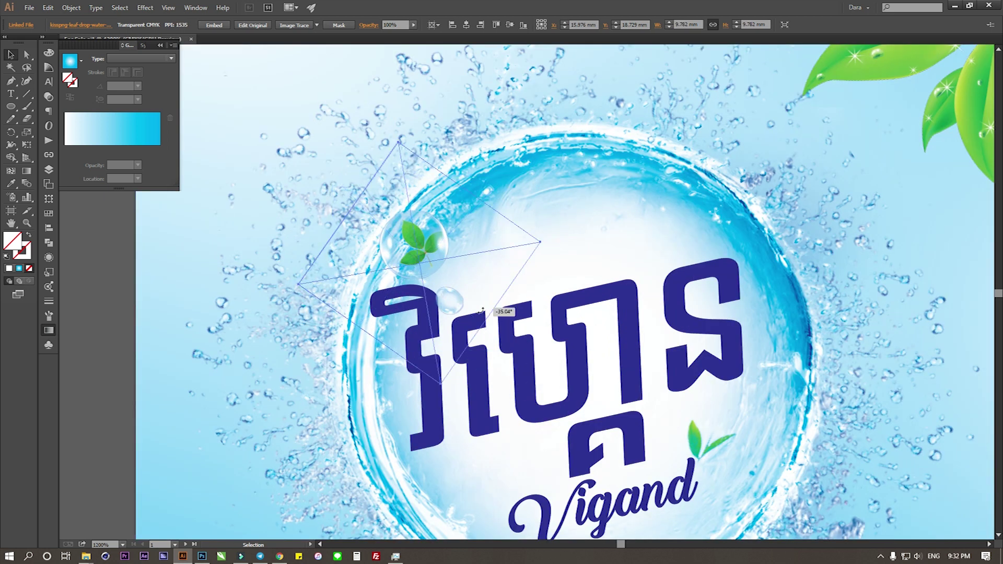
drag(430, 247, 548, 242)
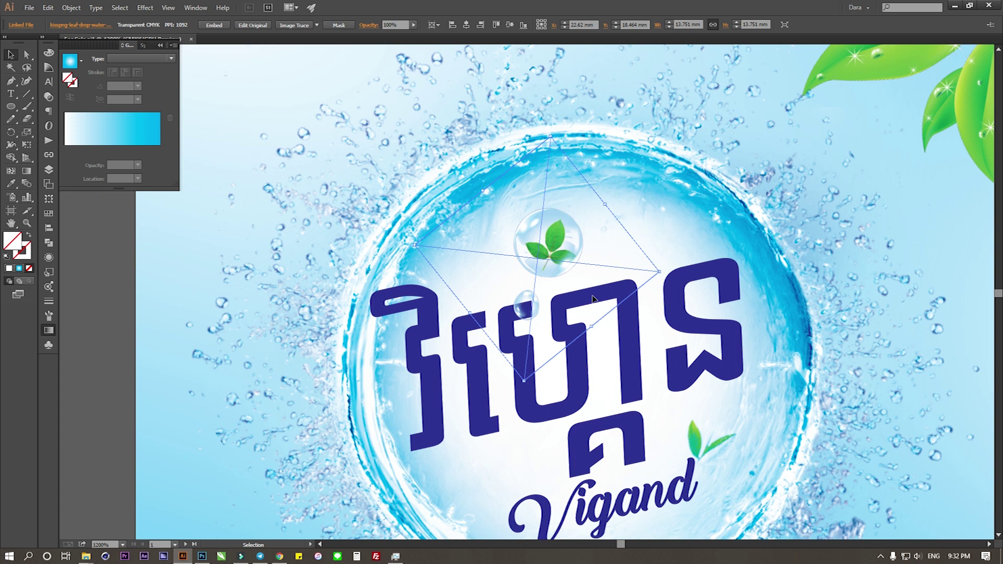
drag(595, 331, 534, 351)
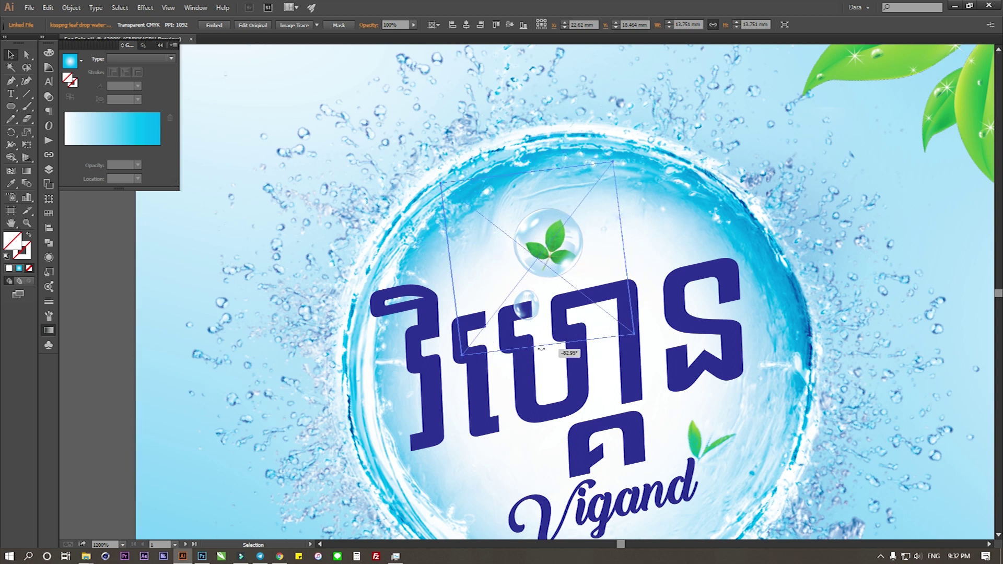
drag(551, 292, 566, 254)
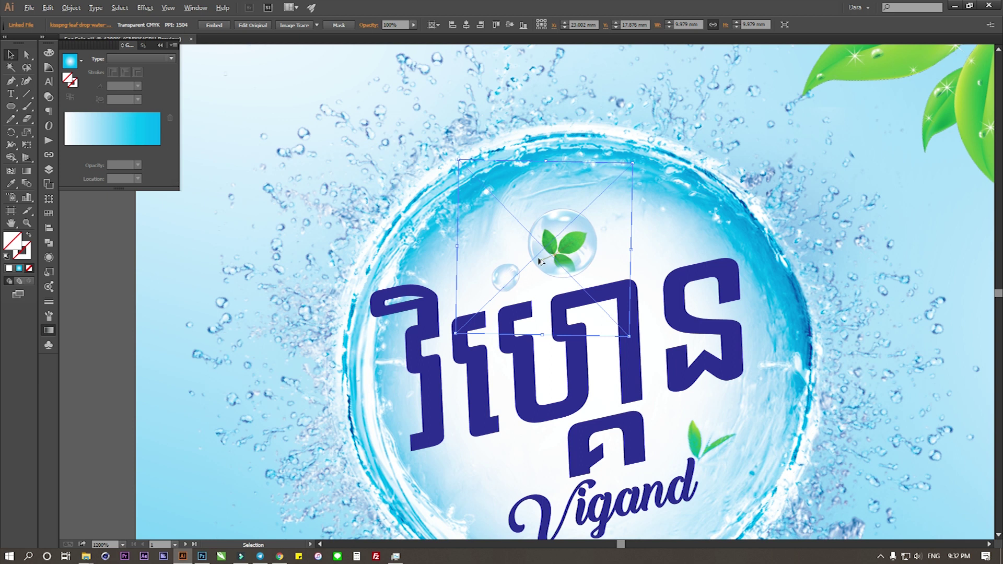
Place a copy of the leaf bubble on the right logo and nudge it into place
key(ctrl+minus)
key(ctrl+minus)
key(ctrl+minus)
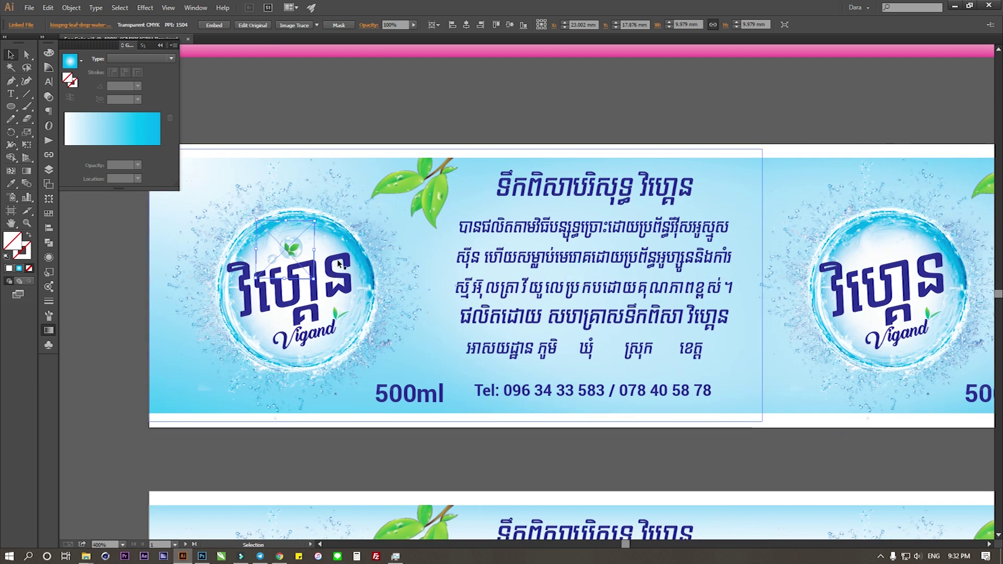
key(ctrl+minus)
mouse_move(345, 266)
mouse_down()
mouse_move(635, 260)
mouse_move(637, 269)
mouse_up()
scroll(637, 252, up, 7)
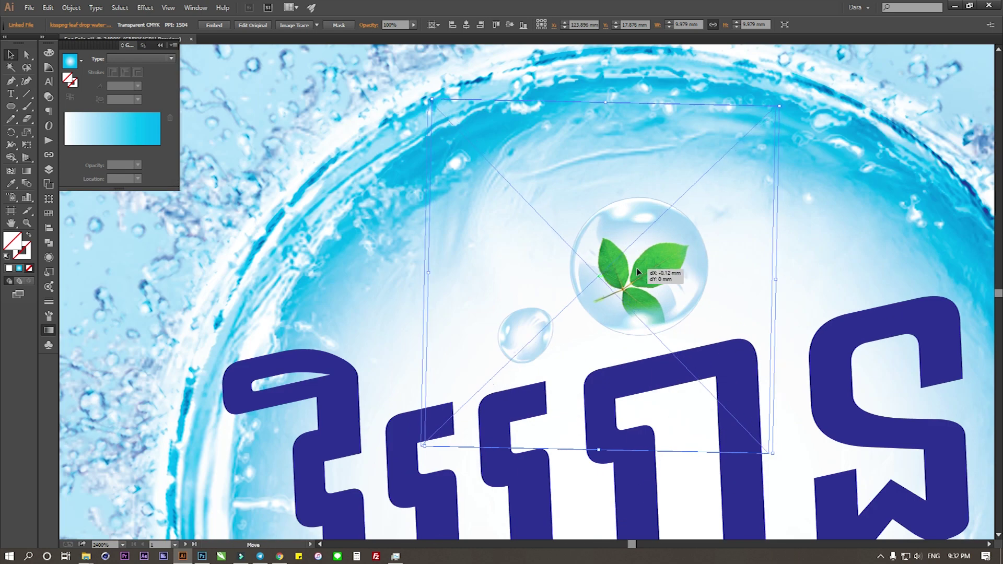
scroll(637, 269, down, 5)
scroll(637, 272, down, 1)
scroll(745, 399, down, 1)
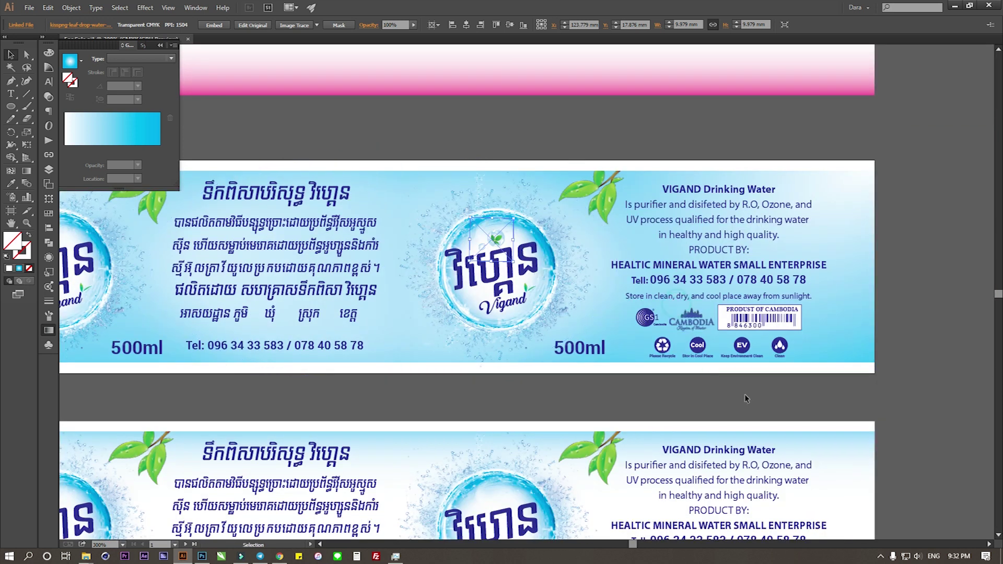
click(765, 398)
scroll(759, 382, down, 1)
Delete the blank cyan-to-pink gradient rectangle above the labels and close the Gradient panel
drag(759, 382, 731, 376)
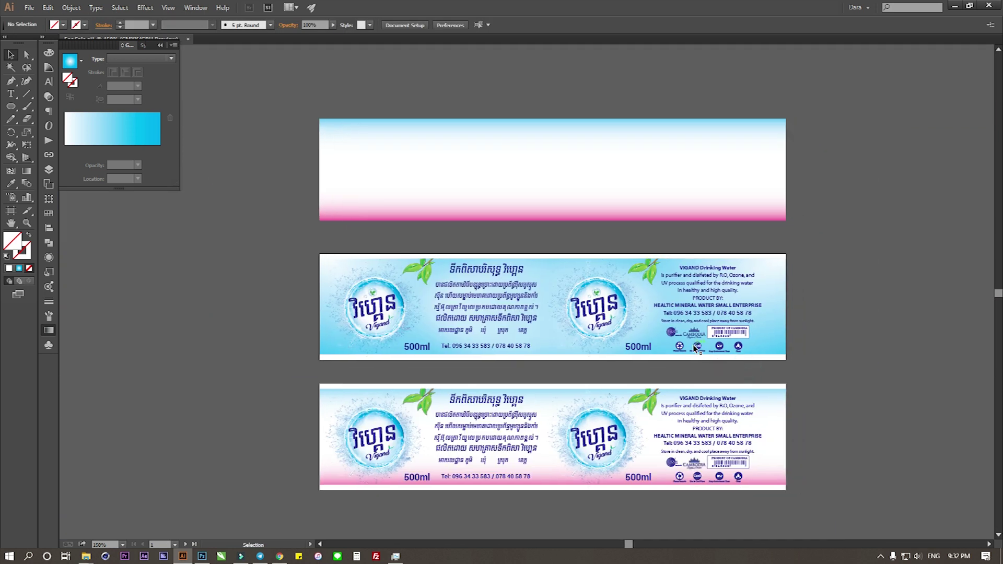
click(624, 166)
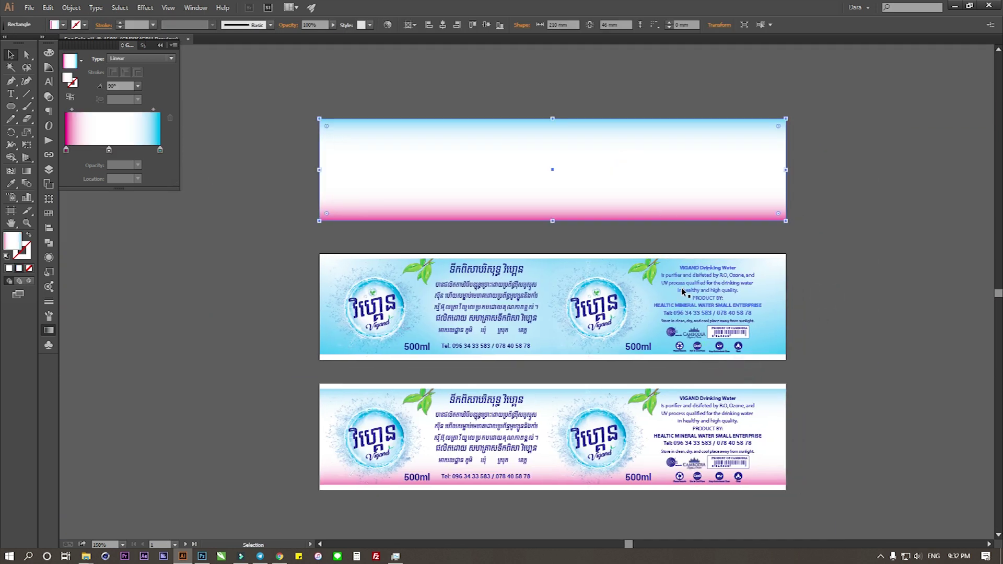
key(Delete)
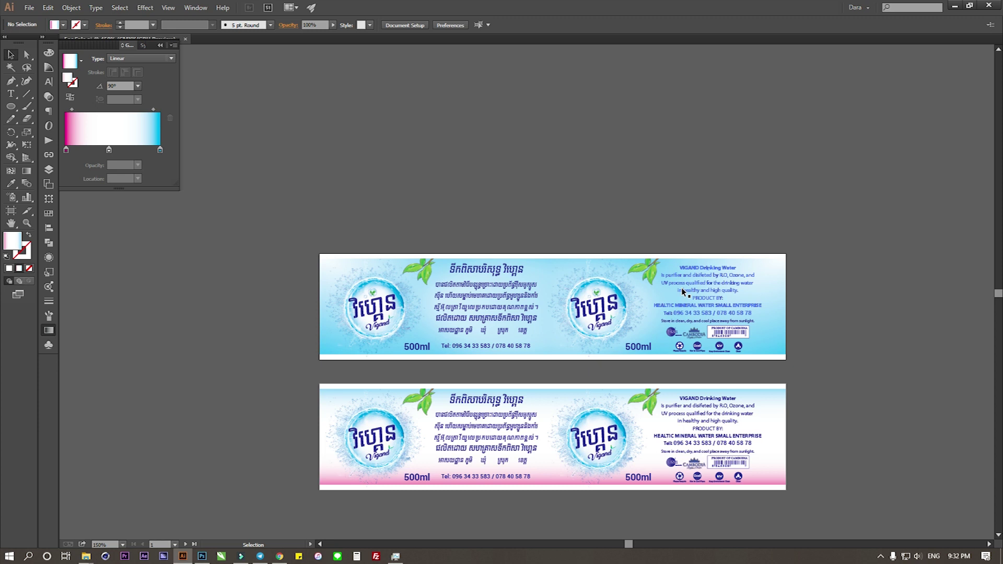
click(163, 46)
Attempt to duplicate the blue label's artboard with the Artboard tool, undoing the failed tries
click(518, 314)
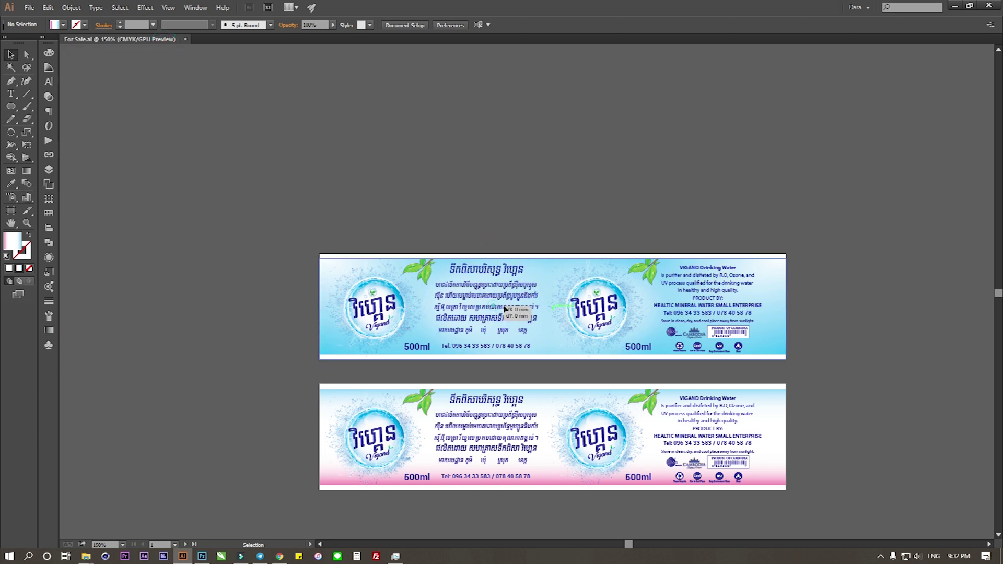
click(157, 217)
key(shift+o)
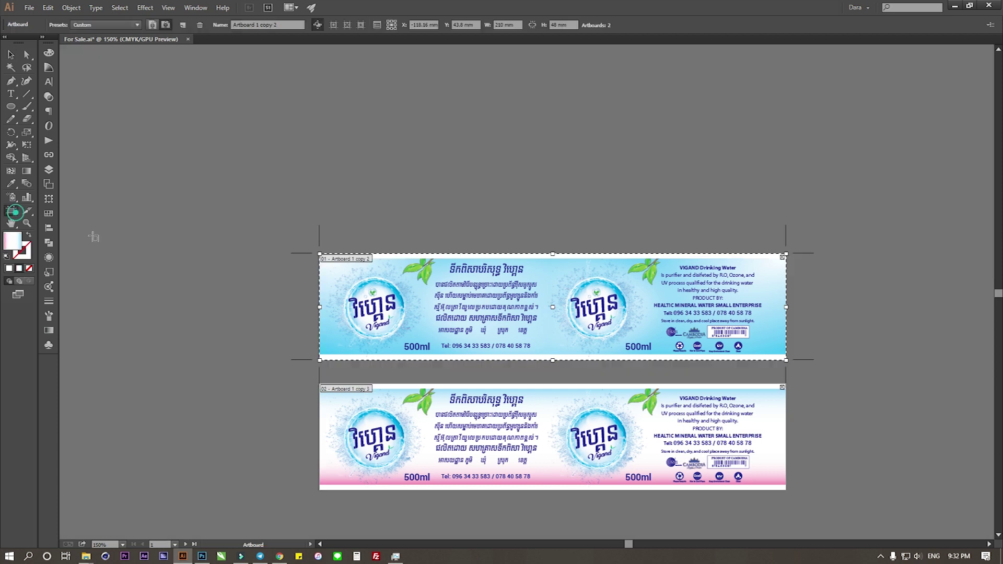
drag(554, 309, 554, 191)
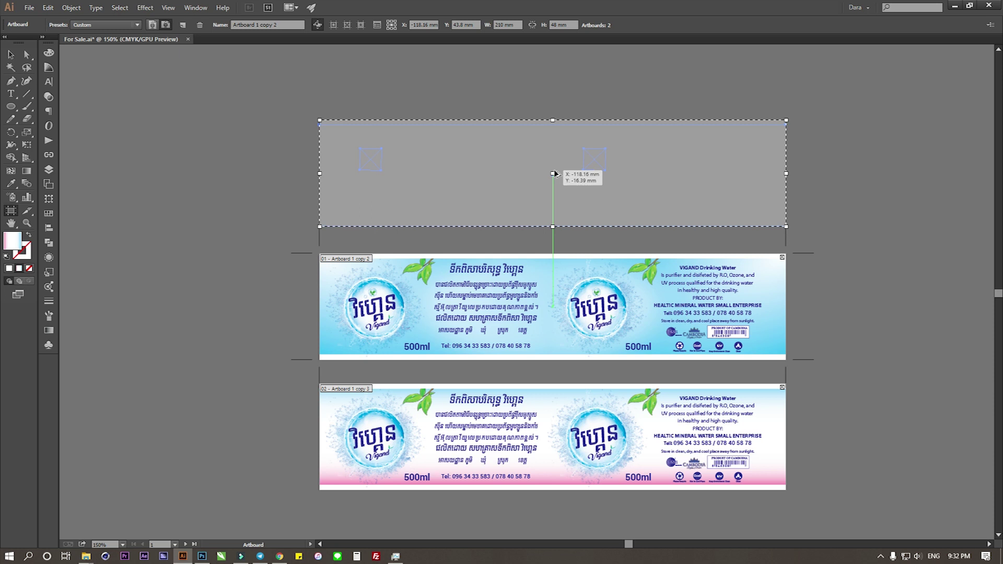
drag(554, 191, 554, 174)
key(ctrl+z)
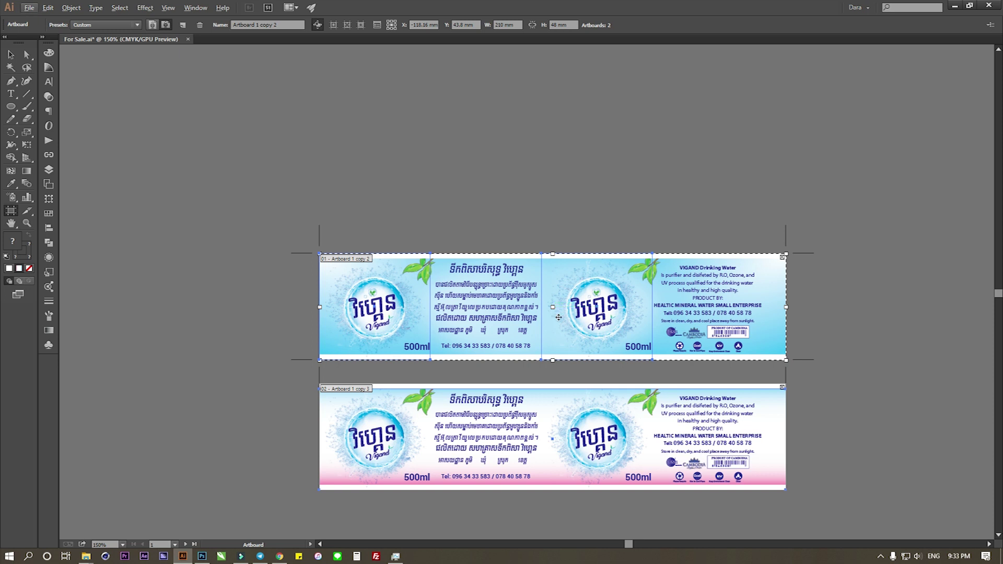
click(553, 307)
key(ctrl+z)
Duplicate the blue label's artboard with its artwork above the other two labels
click(9, 54)
click(430, 302)
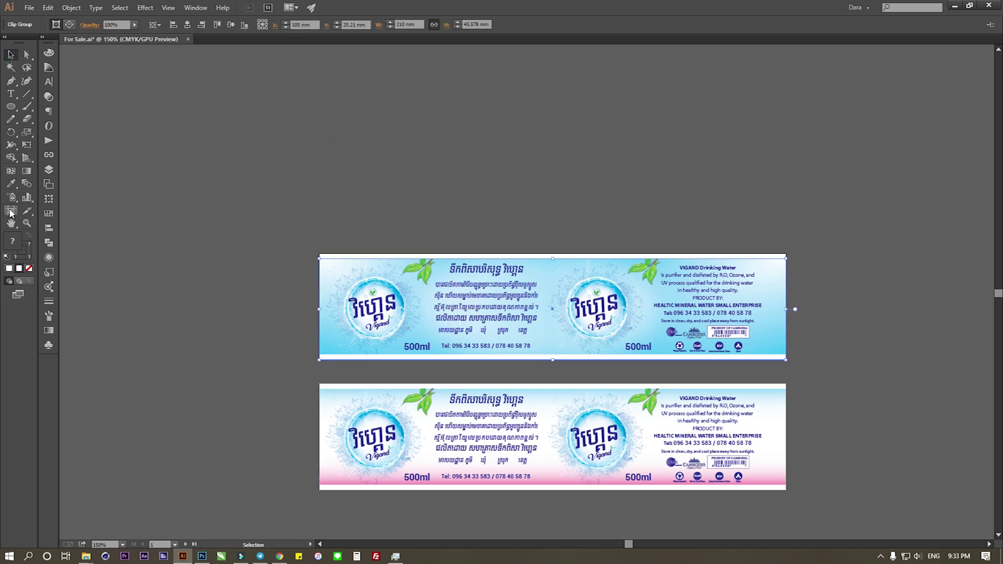
click(10, 212)
drag(552, 312, 549, 216)
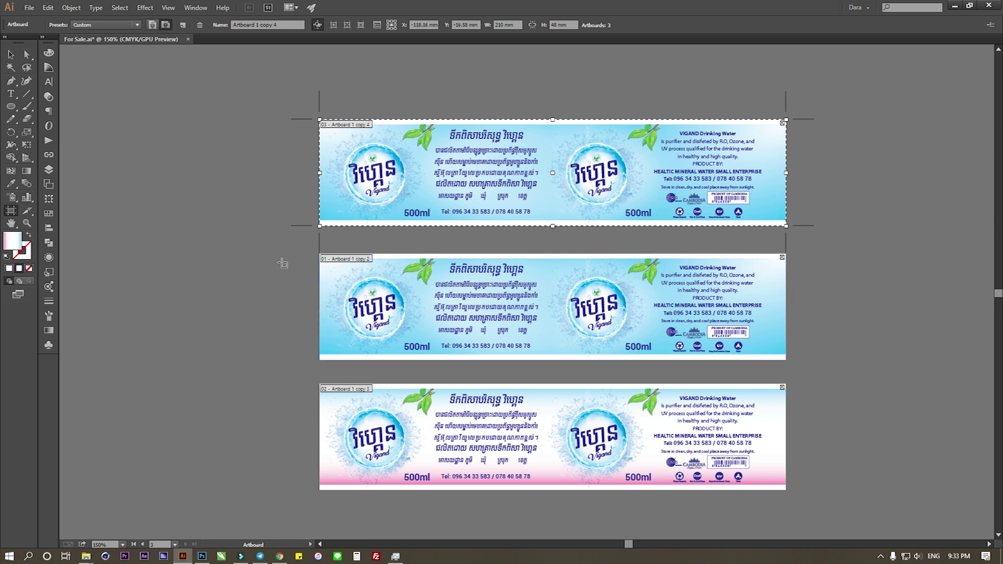
Select both background rectangles of the new top label with Direct Selection
key(Escape)
scroll(767, 155, up, 2)
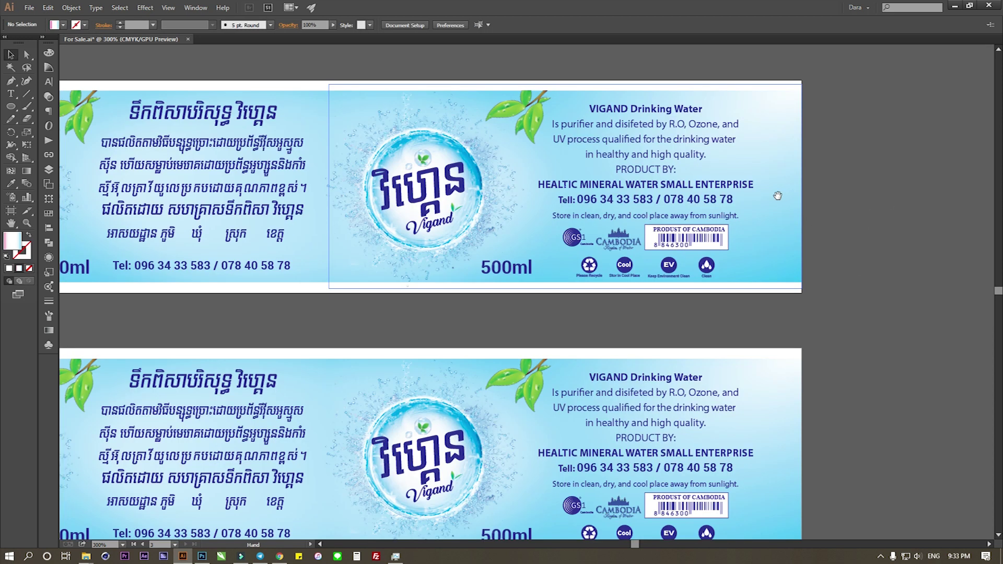
drag(757, 209, 901, 298)
key(a)
click(887, 237)
drag(533, 256, 857, 228)
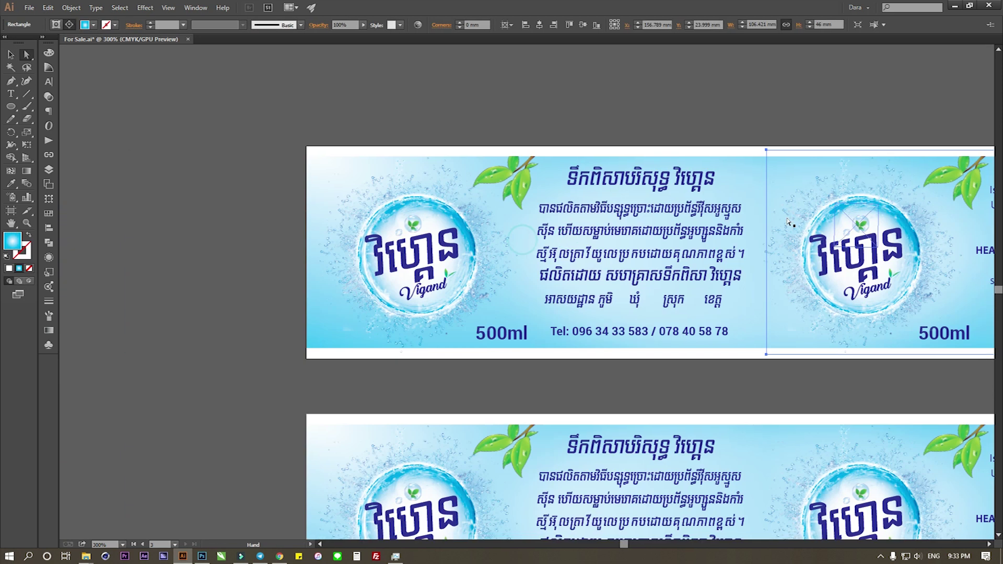
shift+click(321, 168)
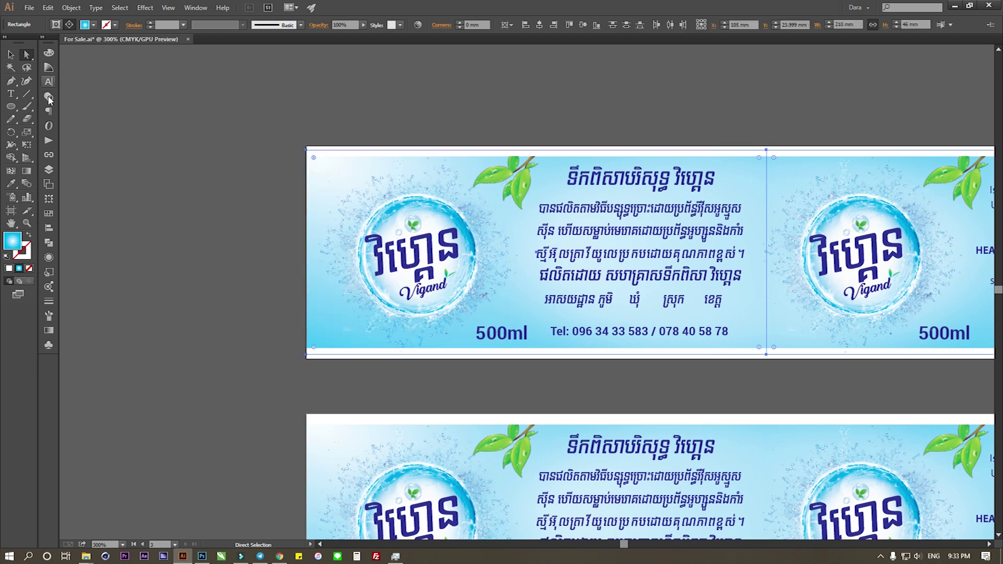
Set the backgrounds' gradient end stop to a pink swatch
click(49, 331)
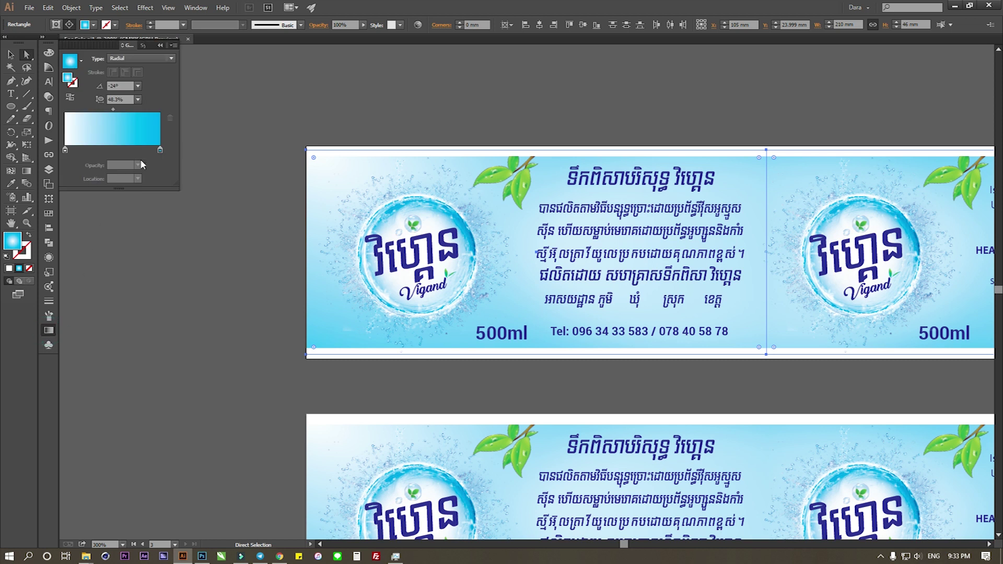
double_click(159, 151)
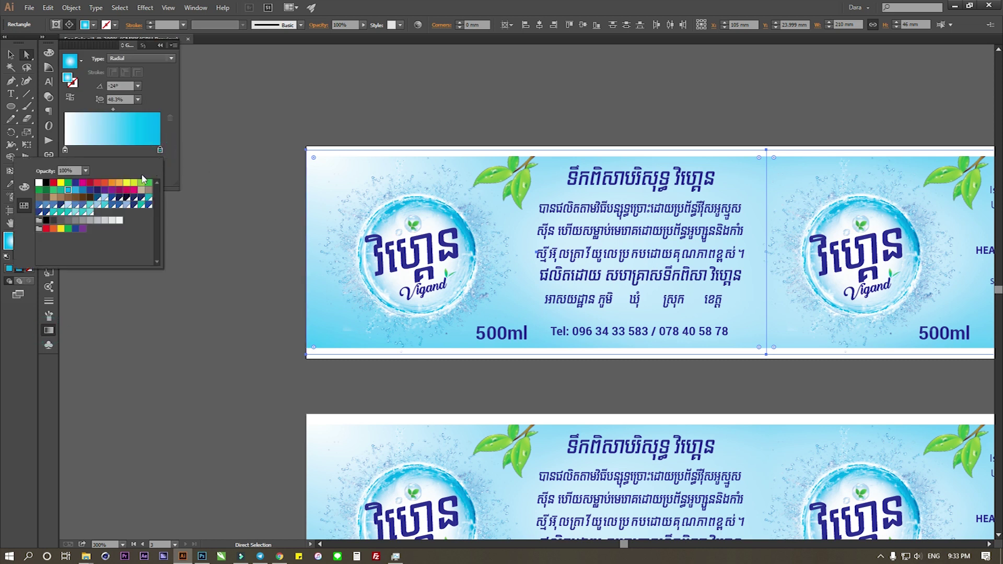
click(134, 191)
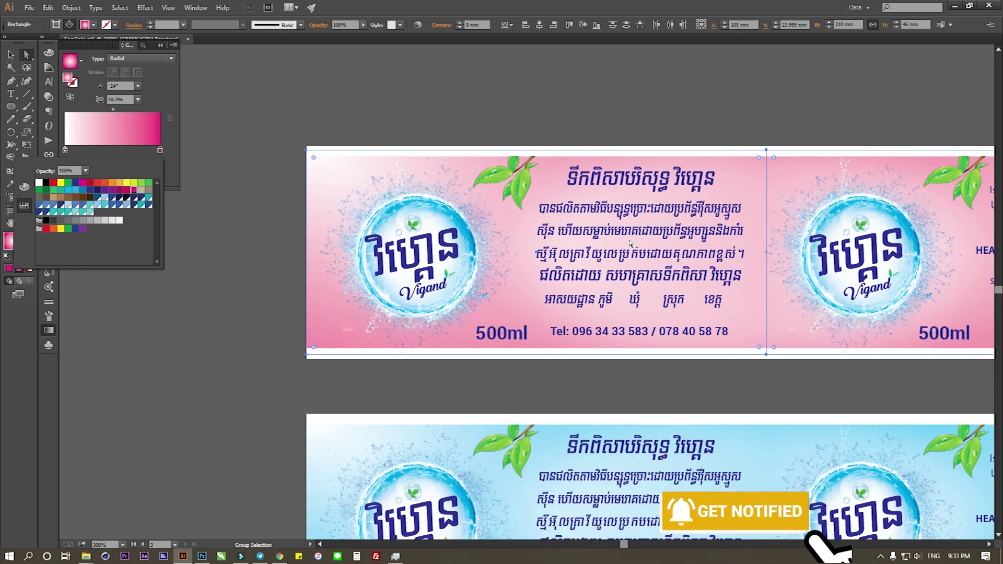
scroll(639, 376, down, 2)
drag(670, 370, 549, 363)
click(869, 324)
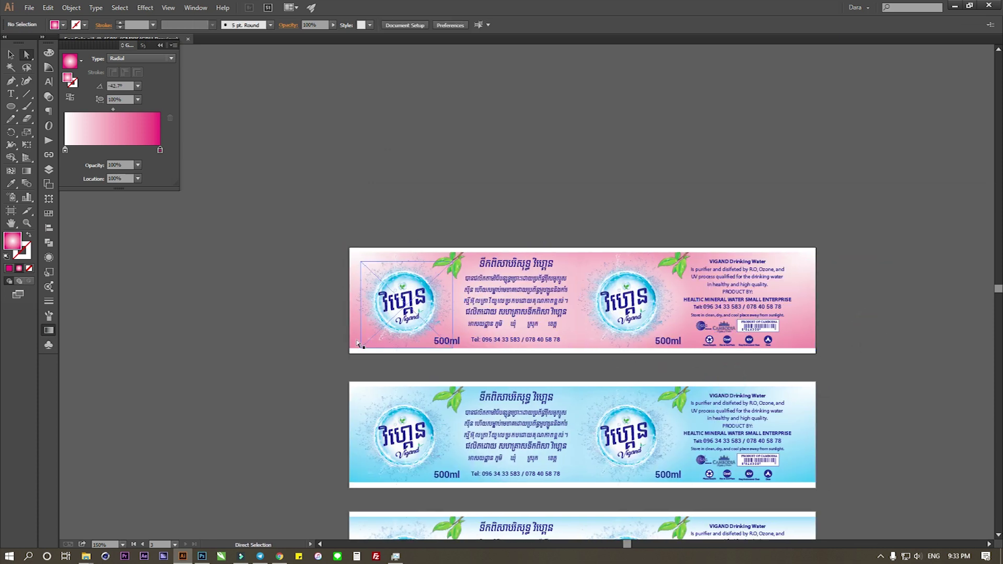
Duplicate the pink label's artboard upward and select the new copy's two backgrounds
key(v)
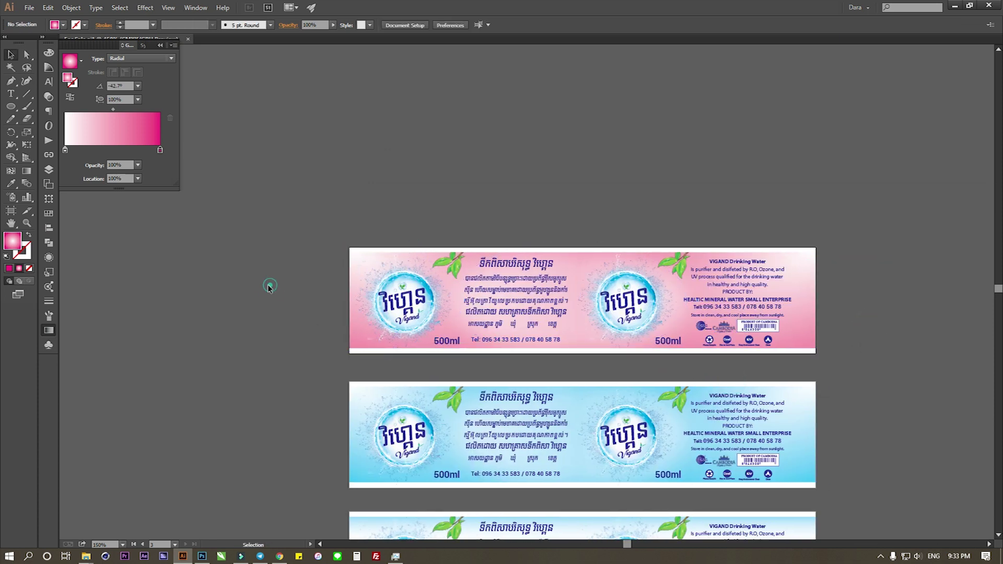
click(9, 211)
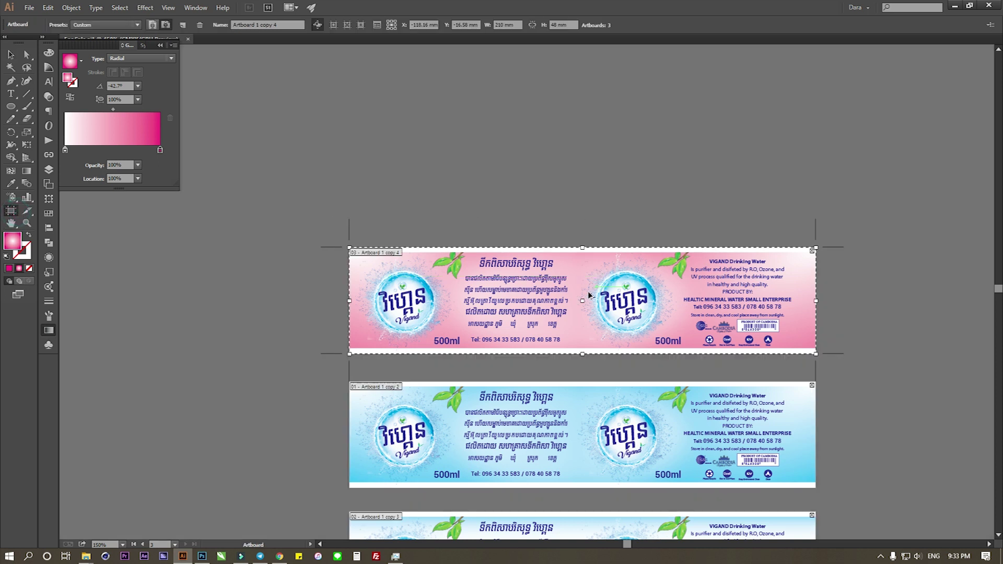
drag(583, 295, 584, 177)
key(a)
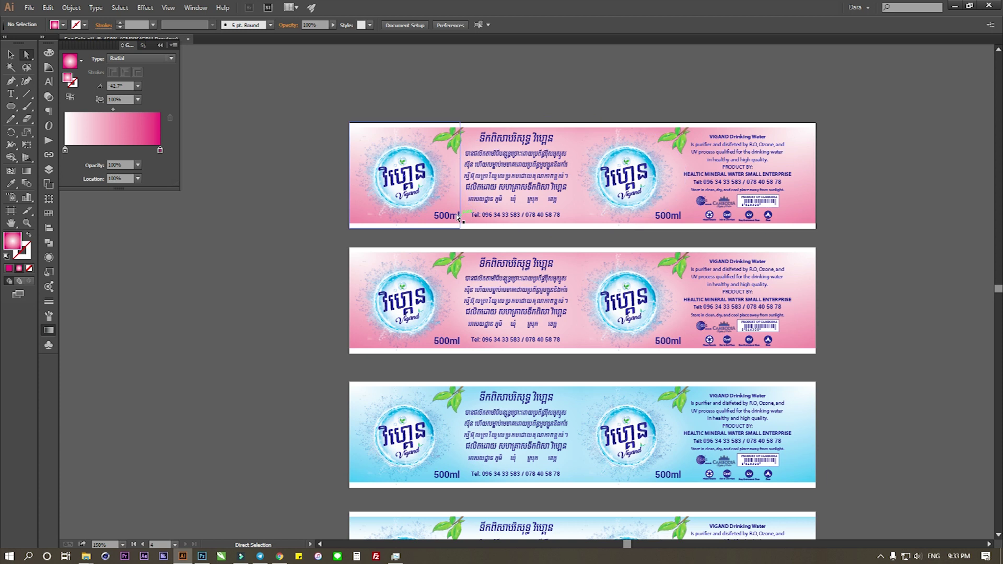
click(351, 169)
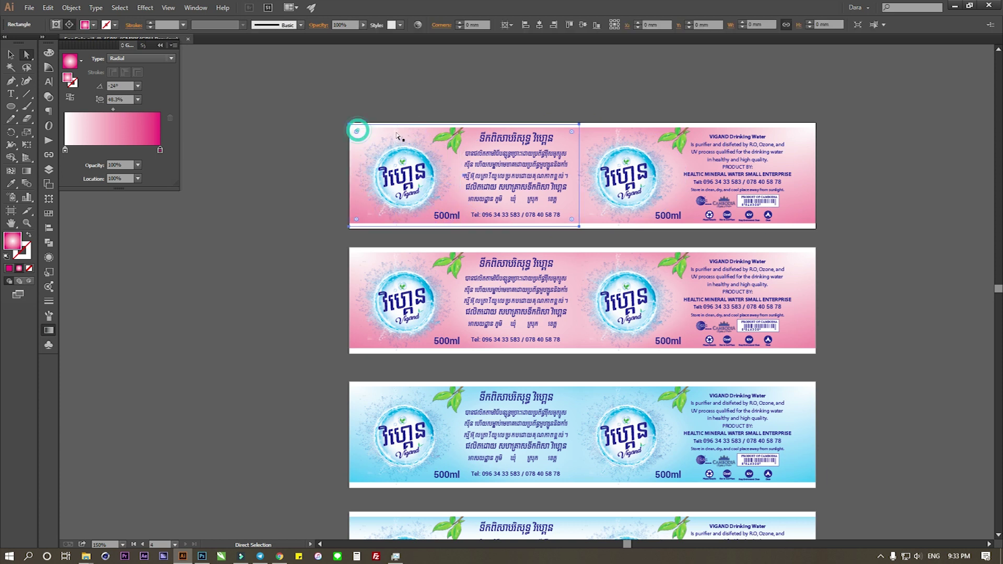
shift+click(804, 142)
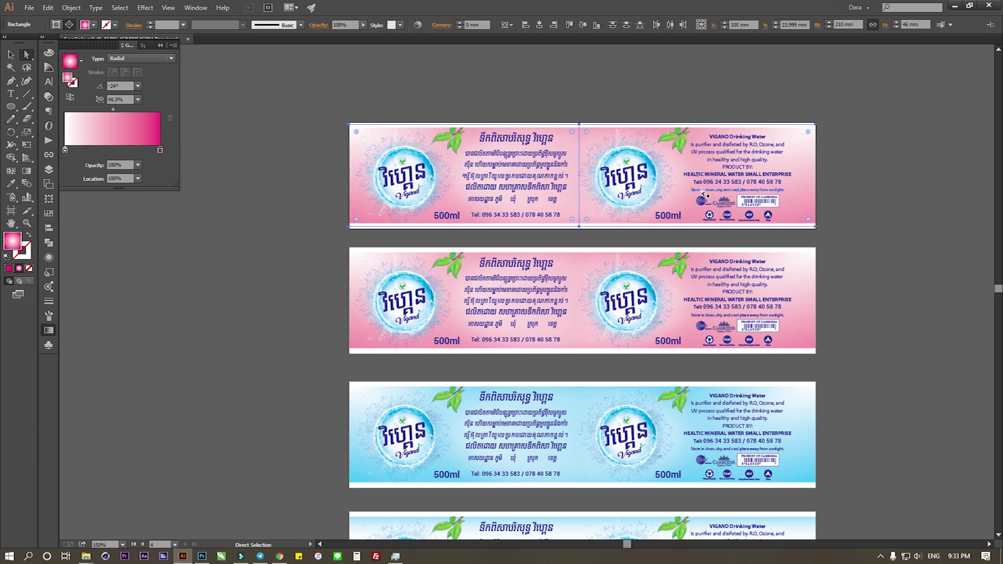
Set the gradient end stop to purple after trying green, yellow and red swatches
double_click(160, 151)
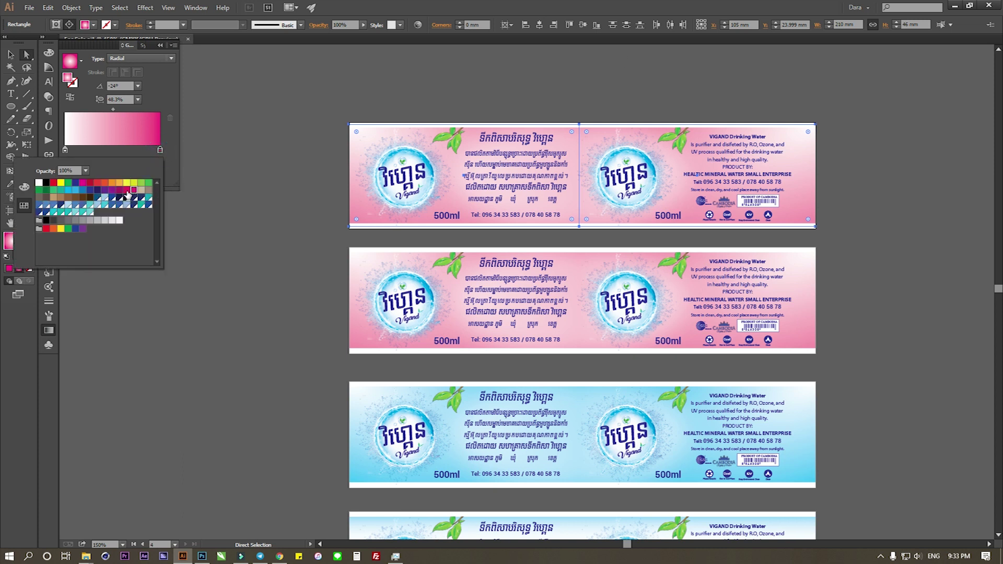
click(149, 183)
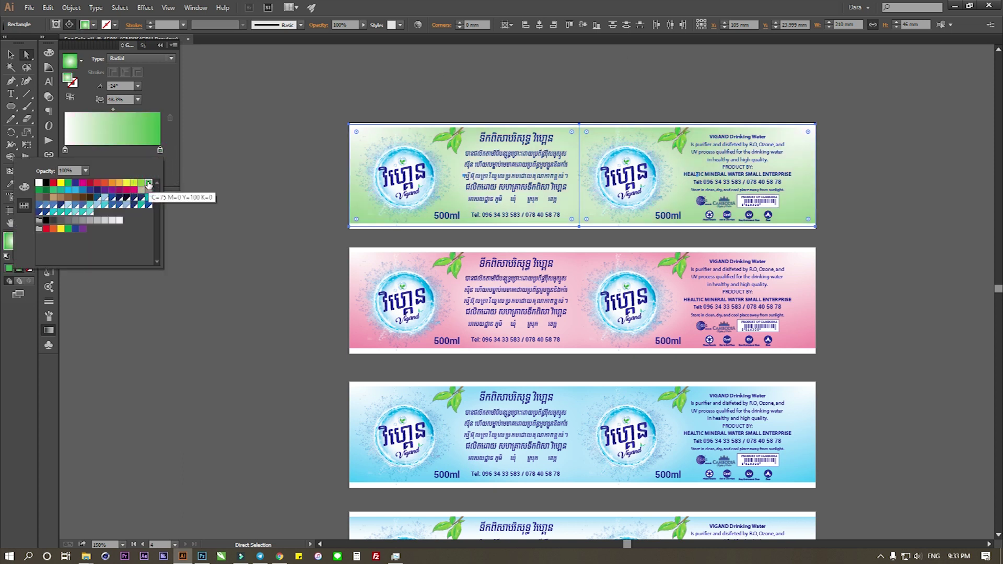
click(127, 184)
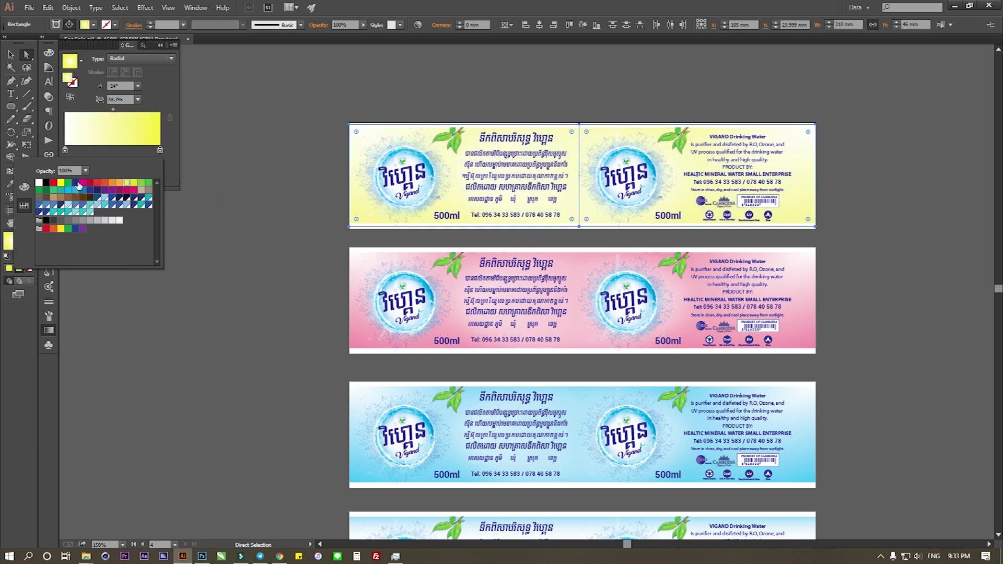
click(53, 182)
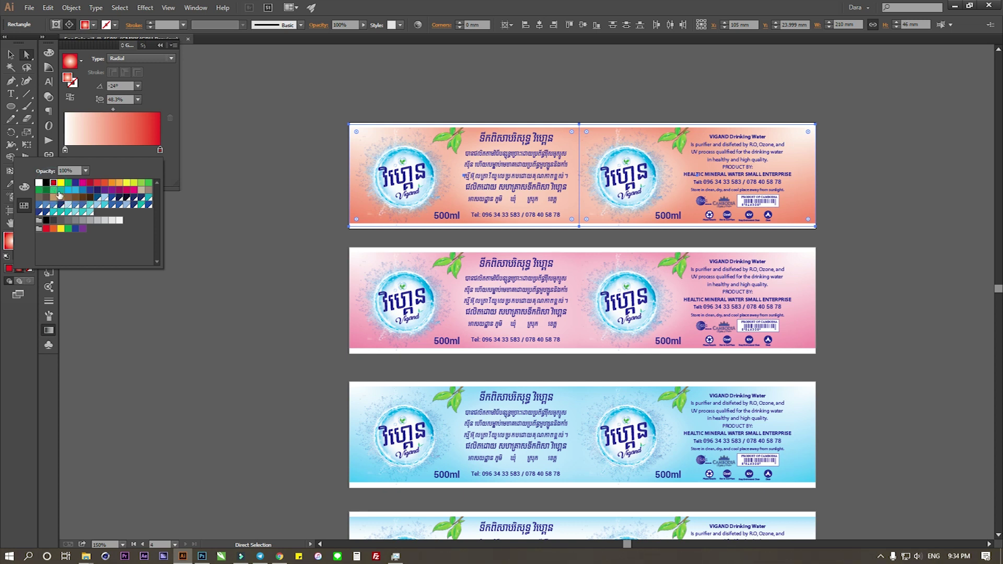
click(39, 190)
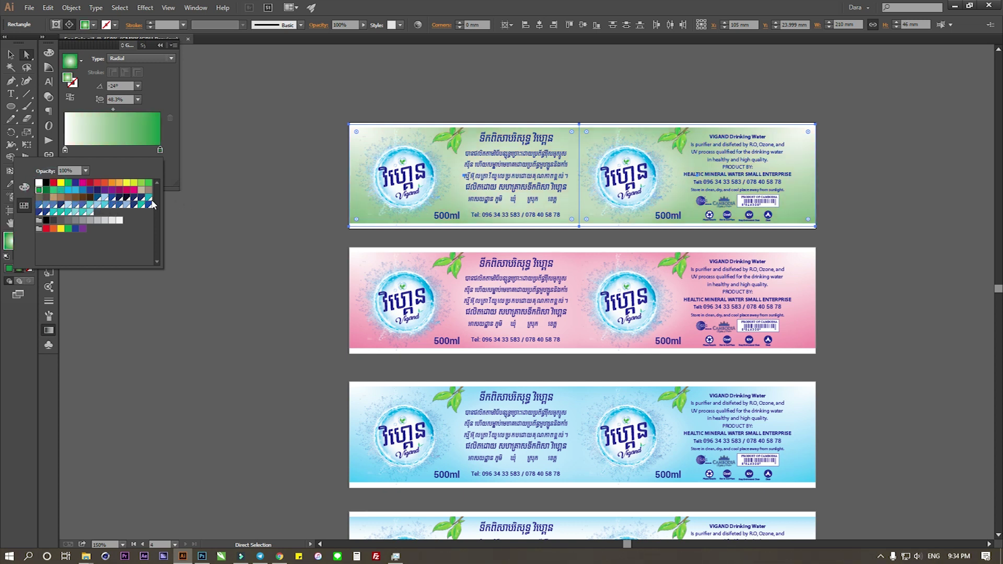
click(105, 191)
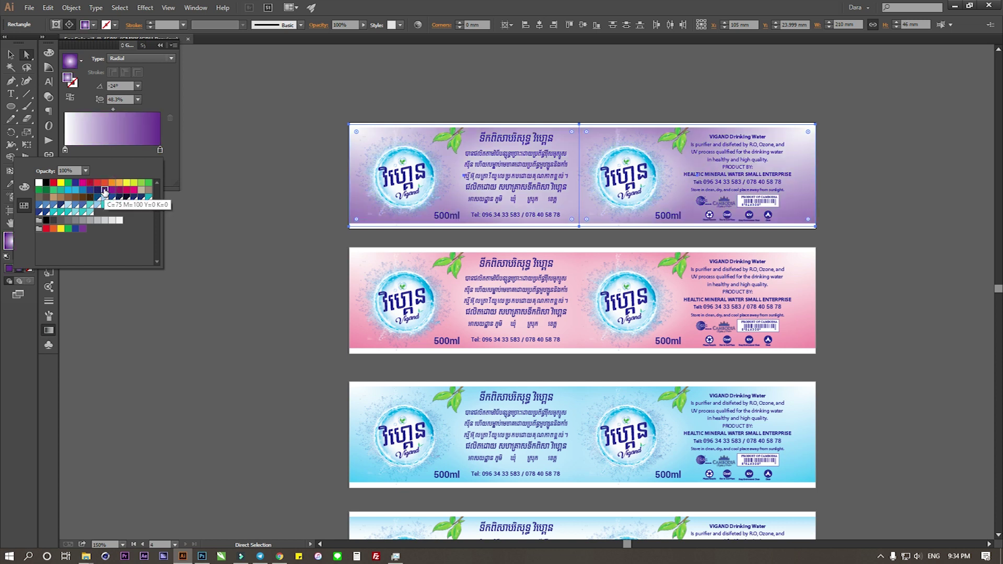
click(920, 266)
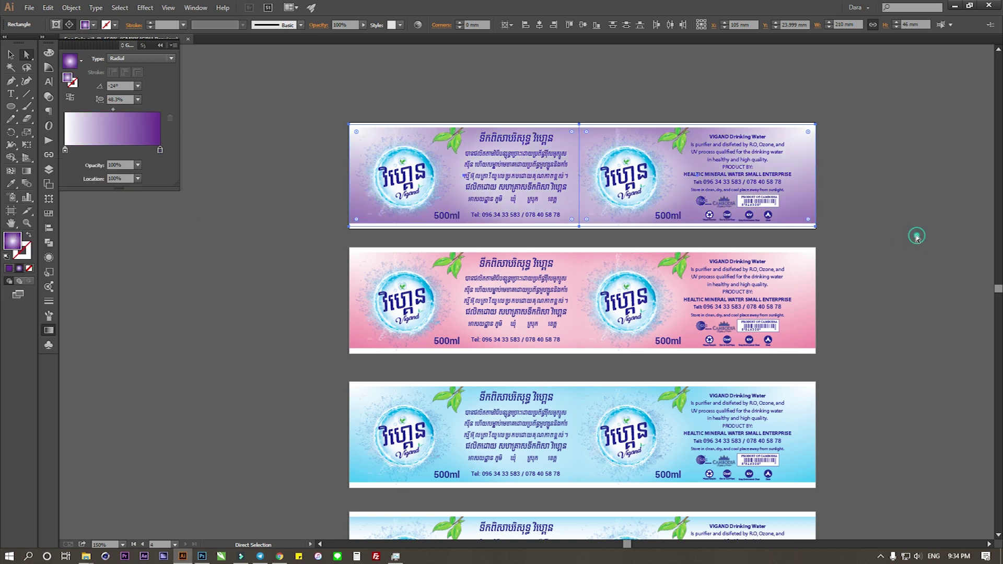
Duplicate the purple label's artboard upward as a fifth artboard and select its left background
key(v)
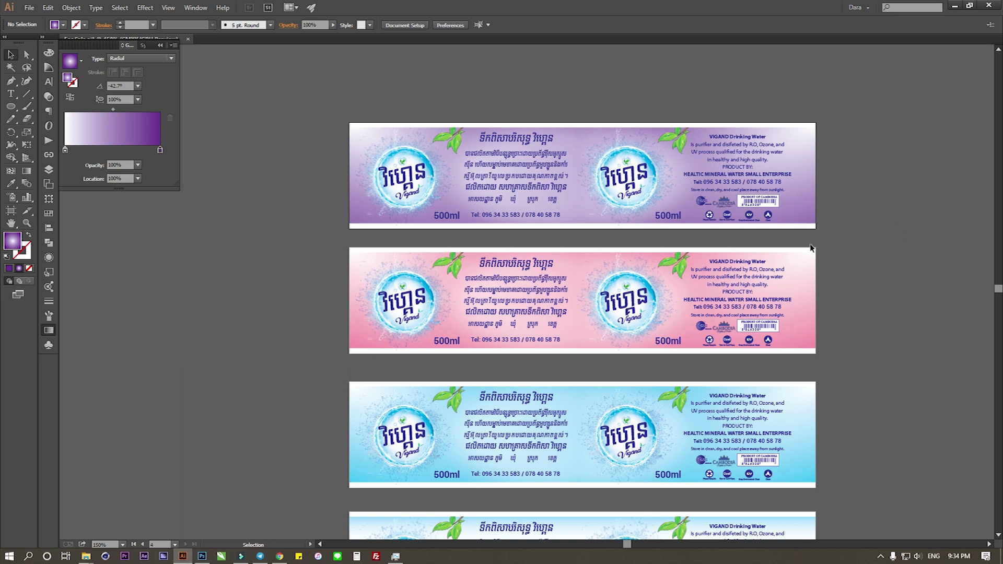
scroll(746, 134, up, 2)
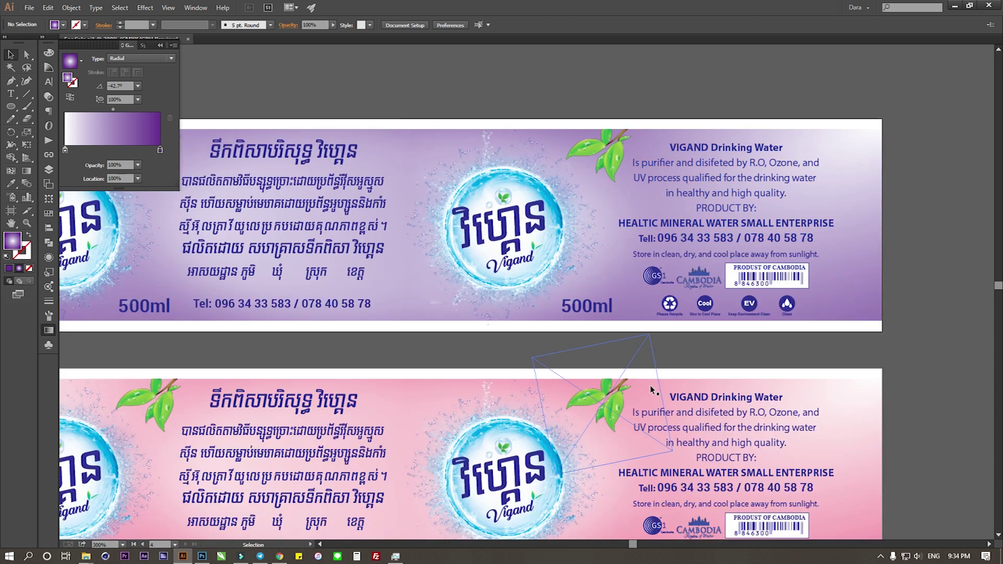
scroll(706, 352, down, 3)
mouse_move(701, 471)
mouse_down()
mouse_move(676, 345)
mouse_move(735, 326)
mouse_up()
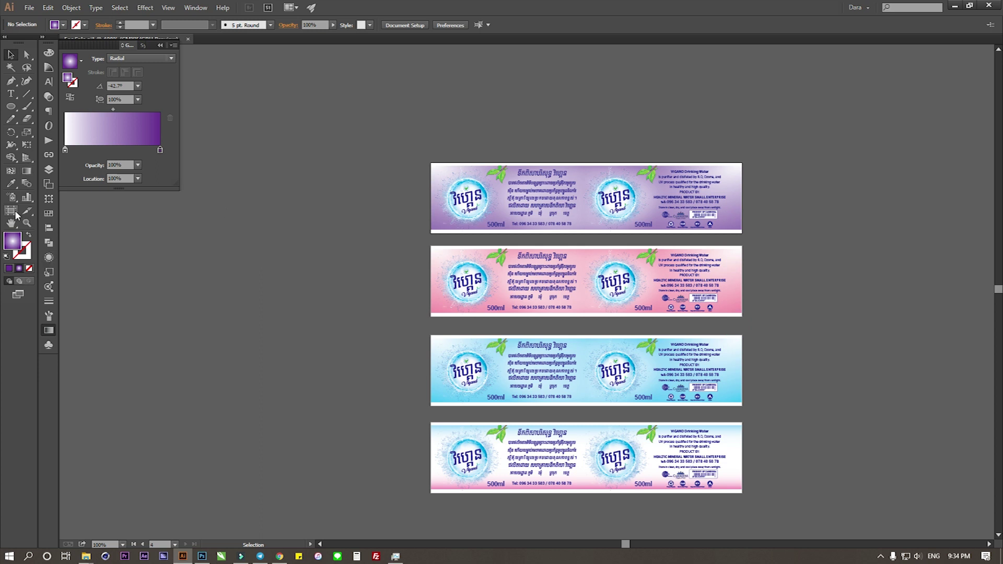
click(11, 210)
scroll(580, 177, up, 1)
drag(584, 253, 585, 168)
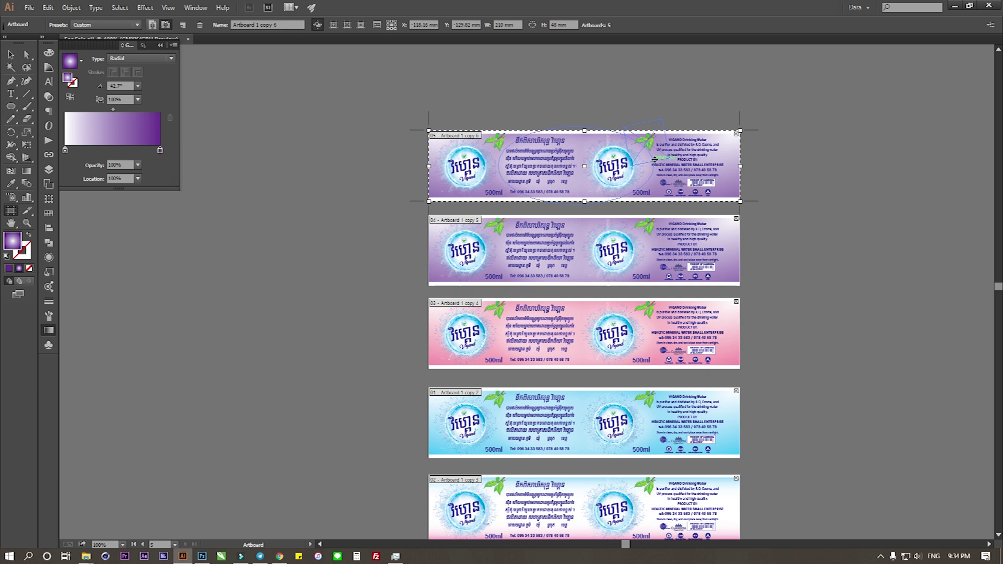
key(a)
alt+scroll(698, 146, up, 1)
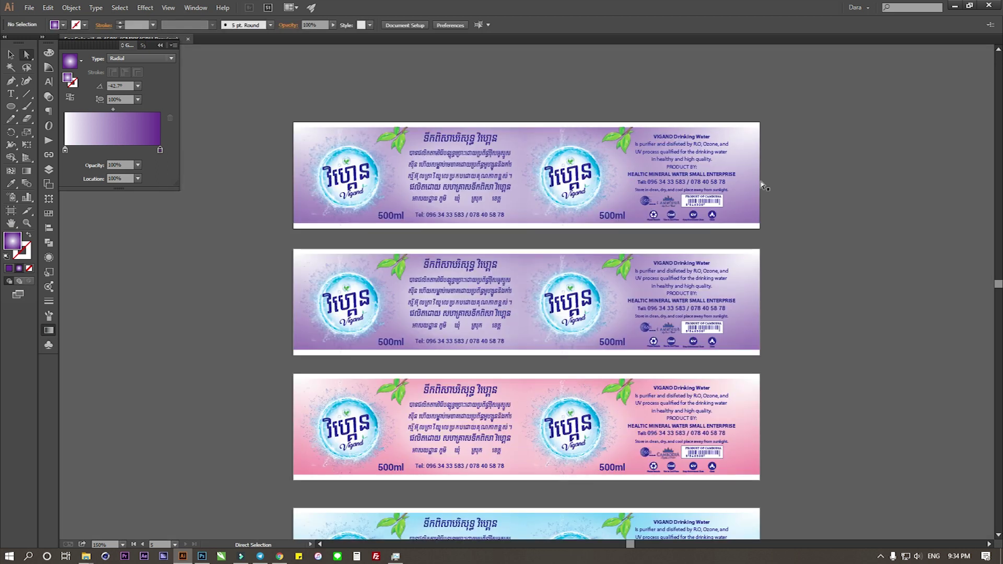
click(385, 172)
alt+scroll(384, 171, up, 2)
Set the left background gradient's right stop to dark violet after trying several swatches
alt+scroll(384, 171, up, 1)
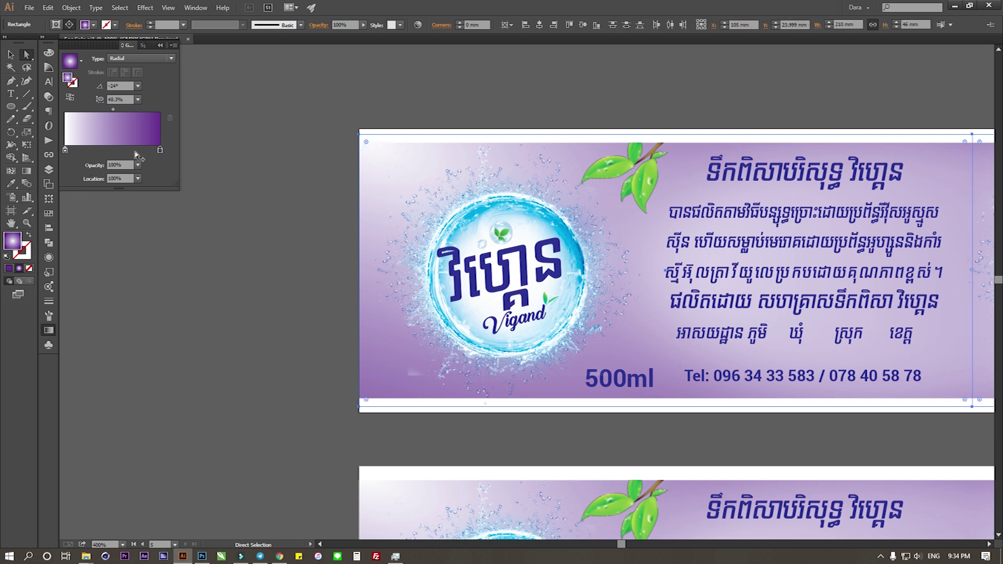
double_click(160, 150)
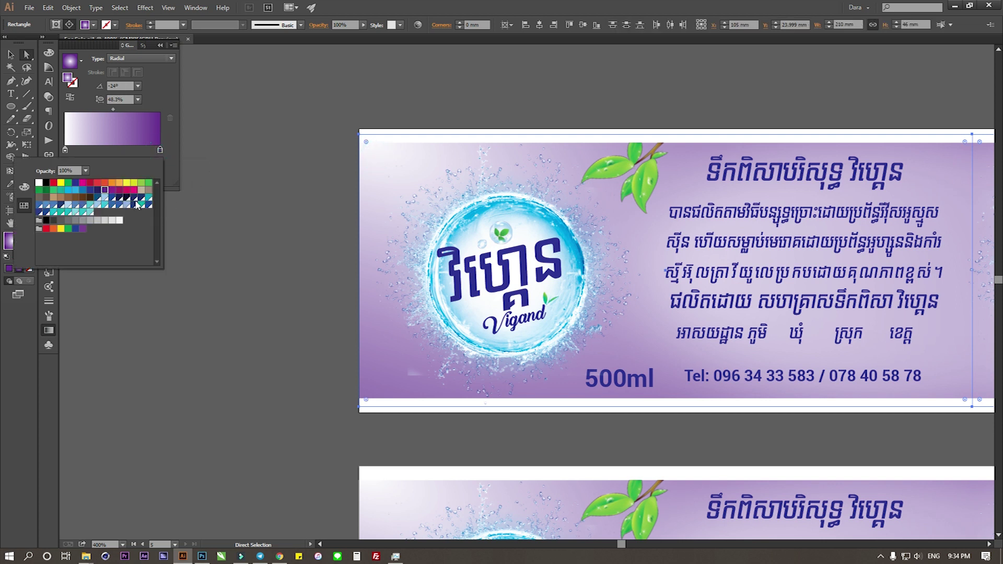
click(112, 198)
click(69, 190)
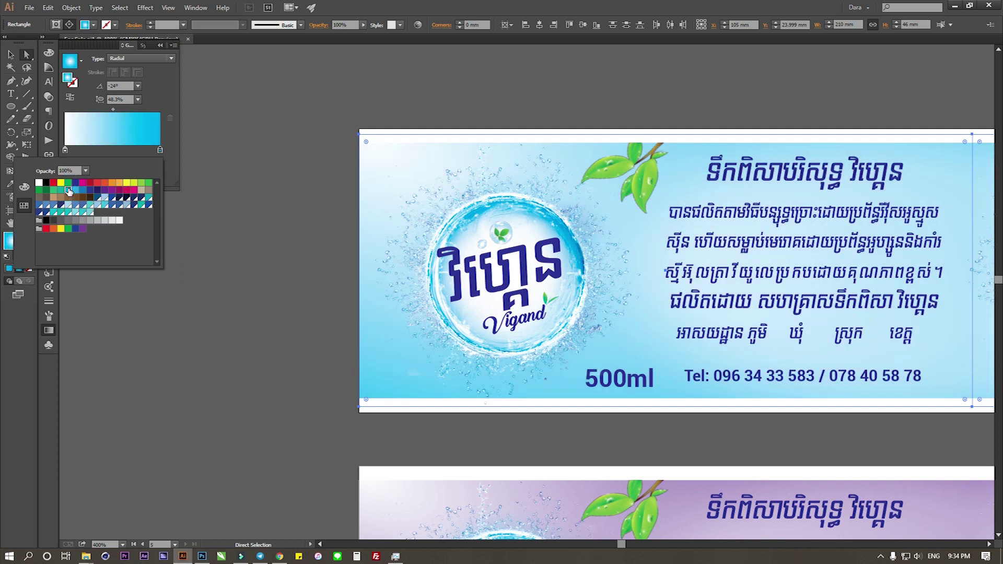
click(61, 183)
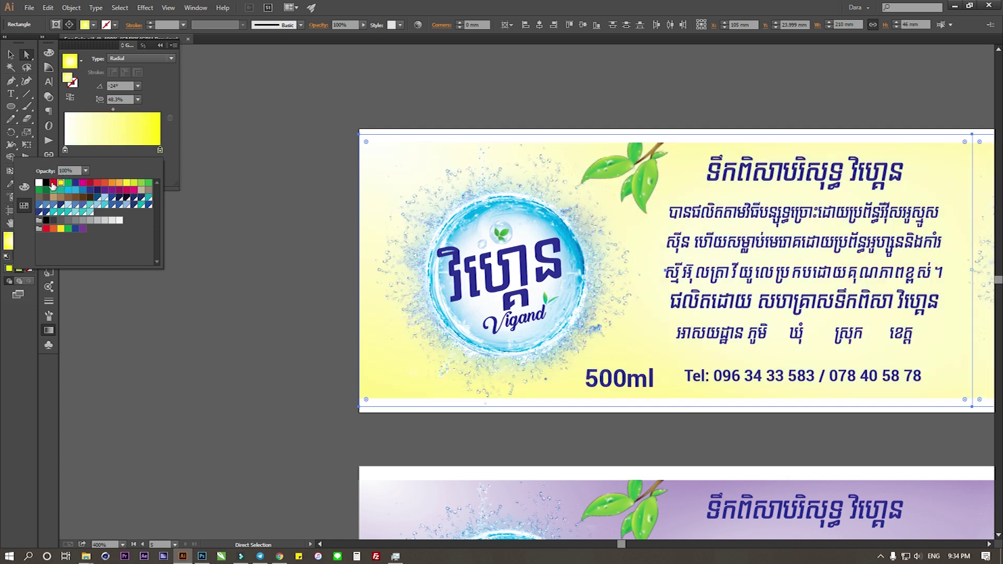
click(53, 184)
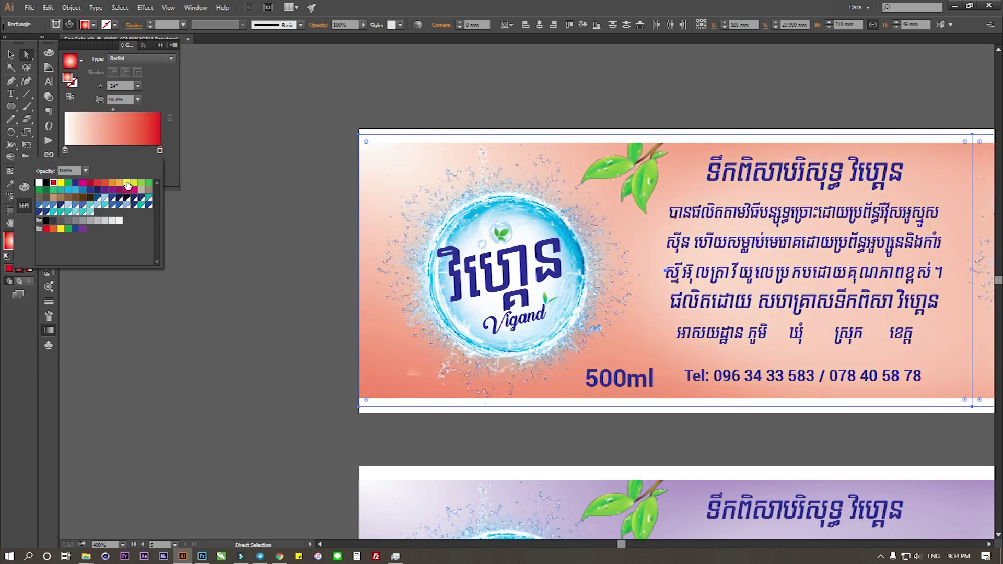
click(127, 183)
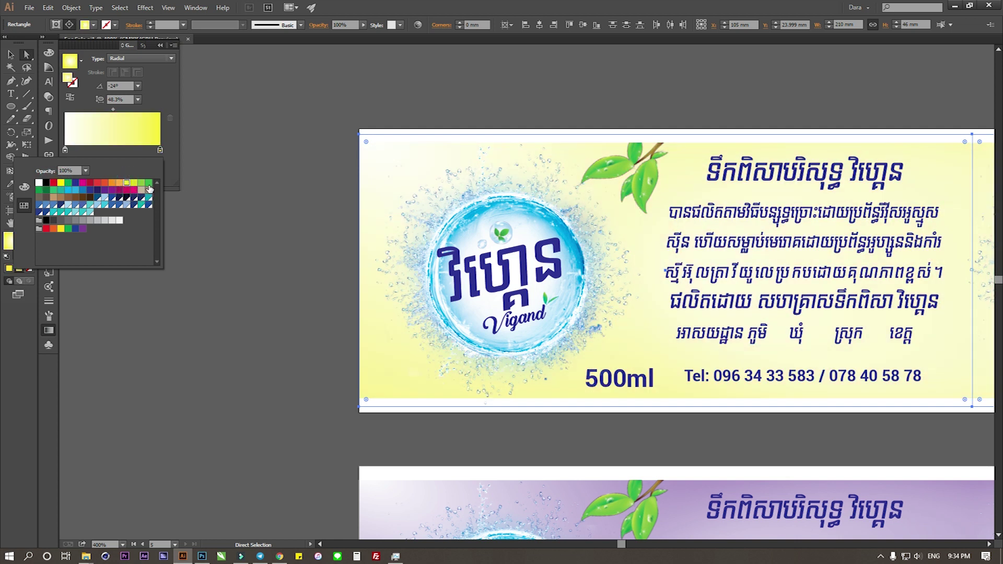
click(149, 184)
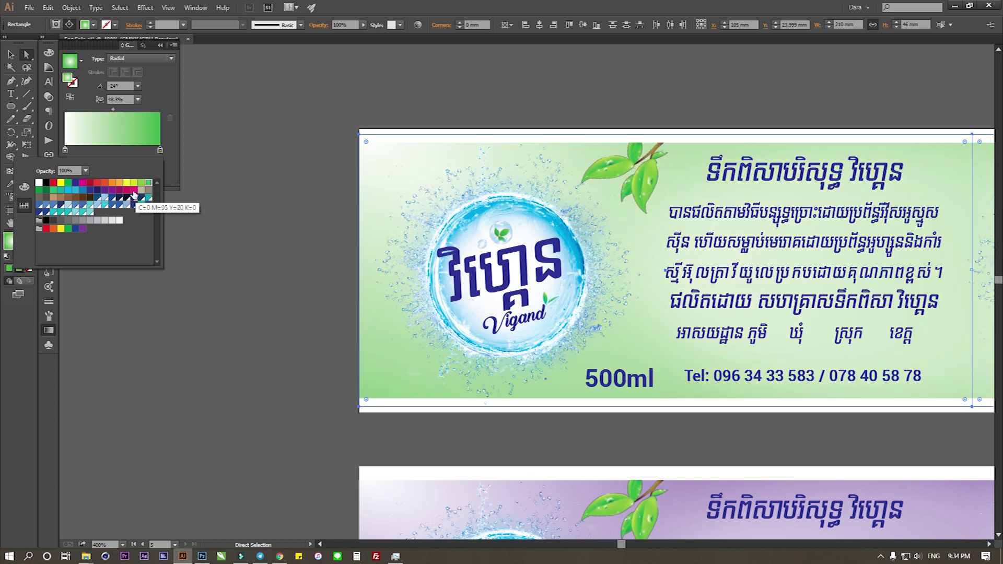
click(126, 191)
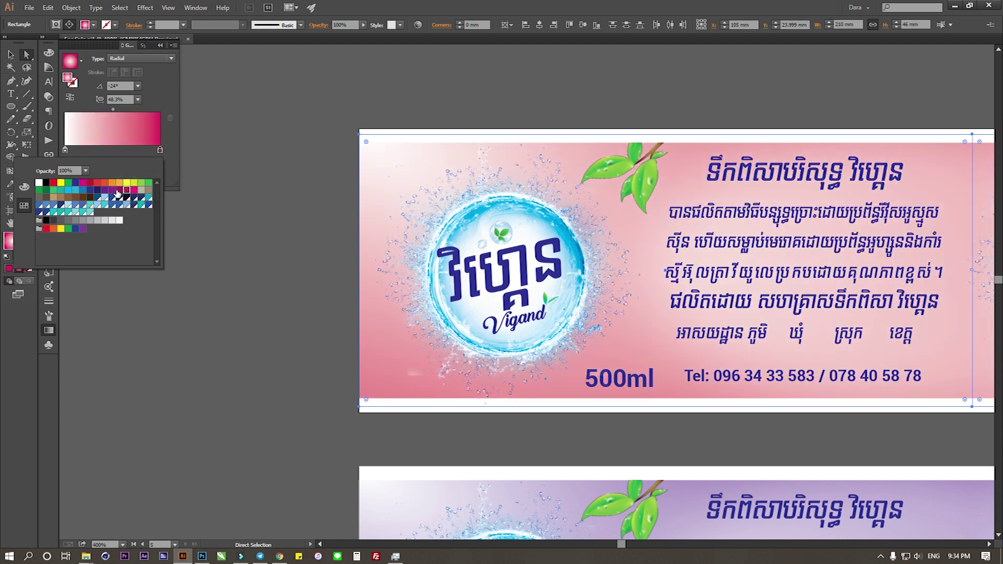
click(117, 191)
click(97, 190)
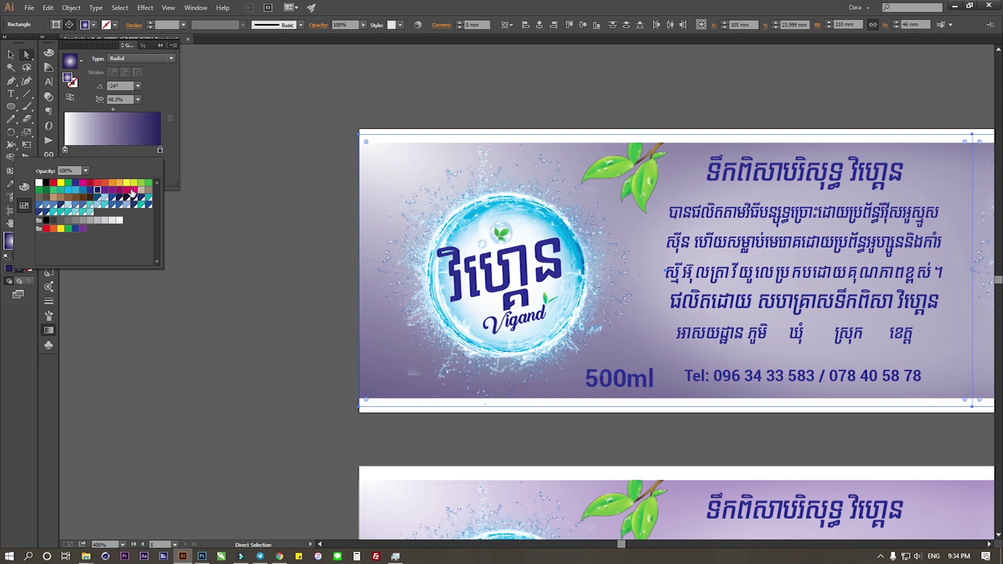
click(133, 190)
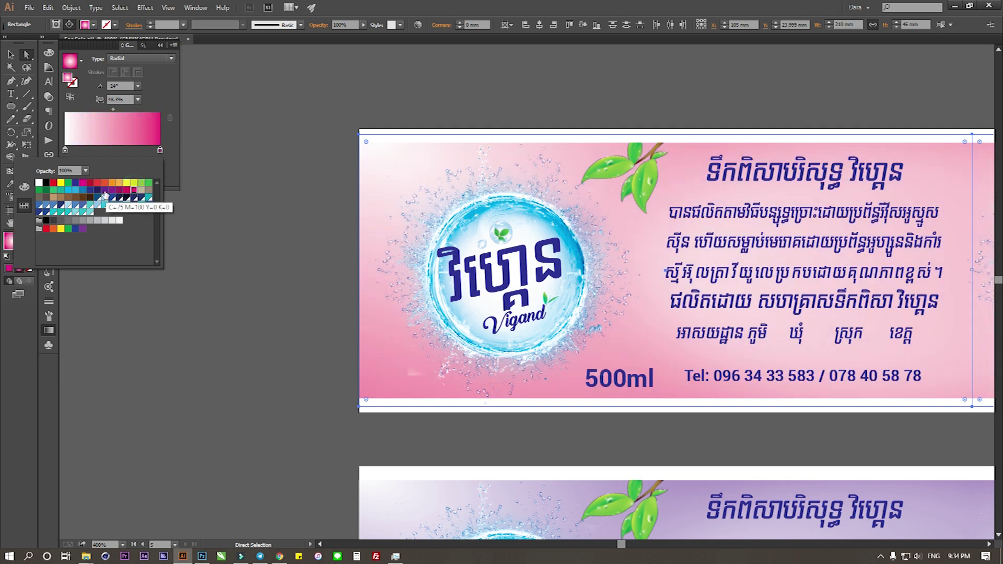
click(97, 190)
Change the gradient's left stop to magenta
click(65, 152)
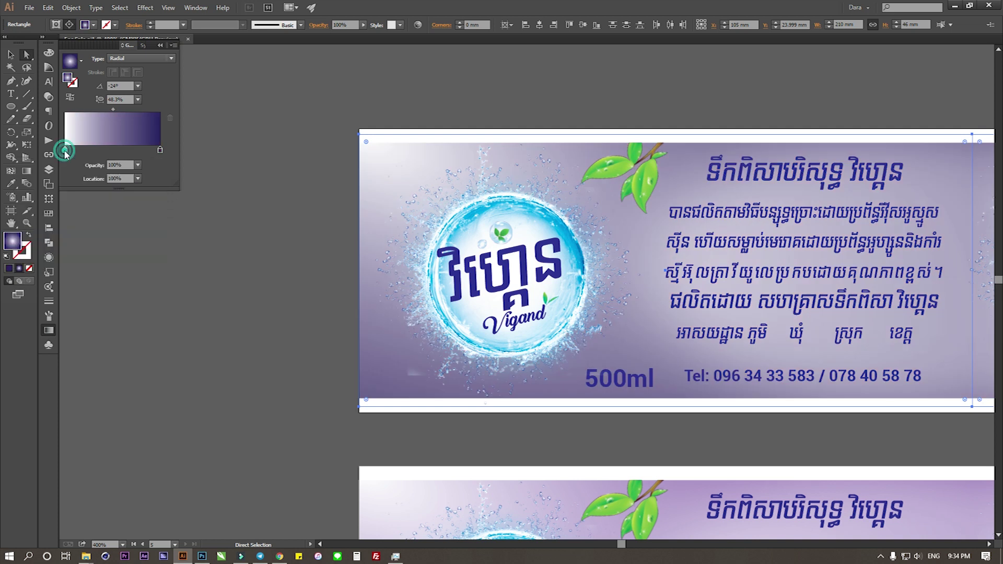
double_click(65, 152)
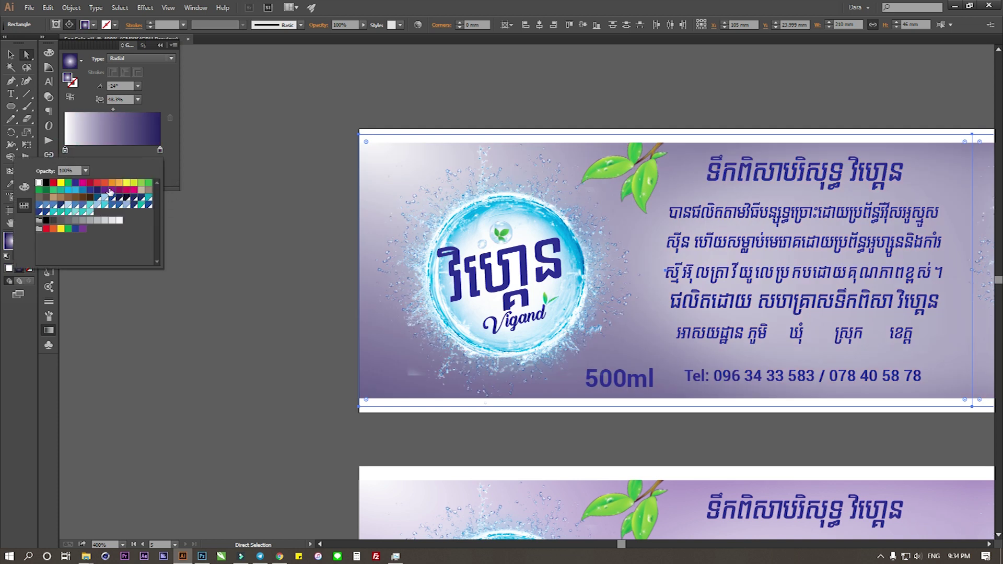
click(82, 183)
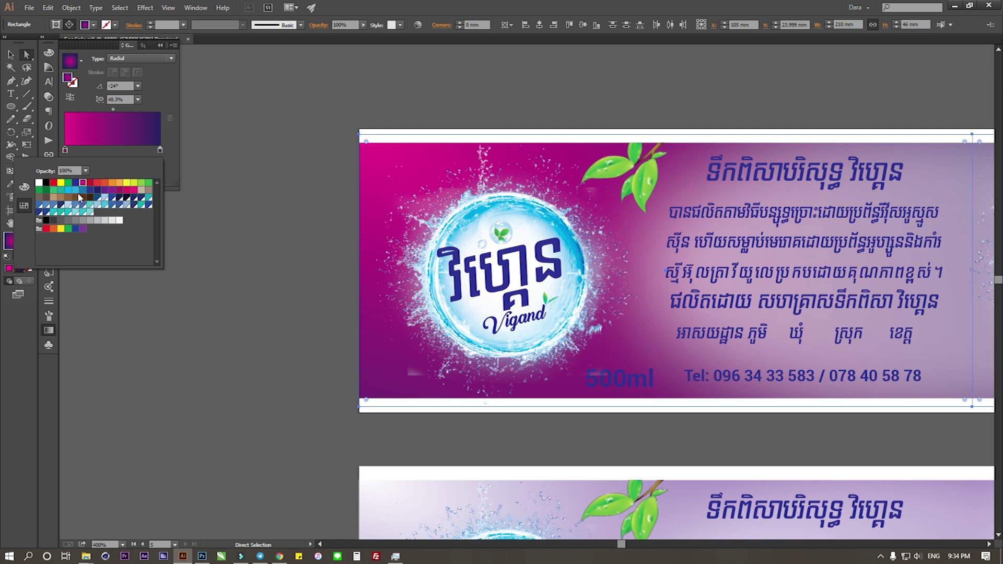
click(229, 311)
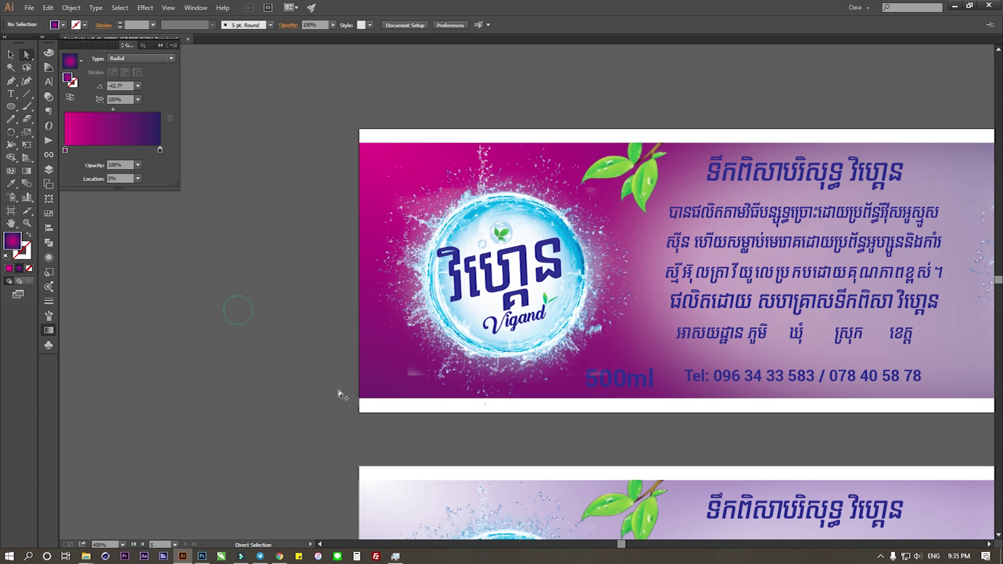
Select the full-width label background and set its gradient's left stop to cyan
alt+scroll(342, 391, down, 1)
alt+scroll(351, 388, down, 1)
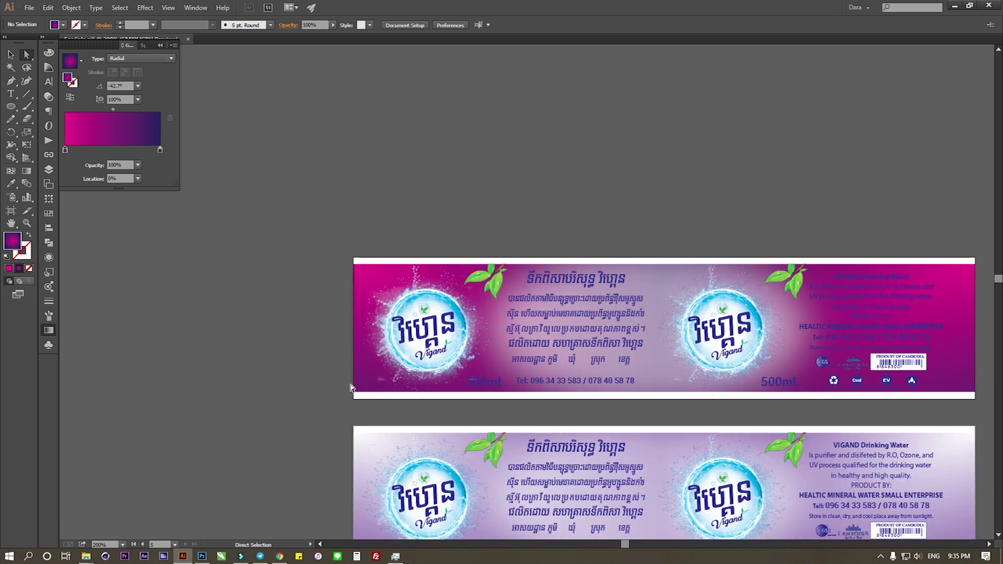
double_click(65, 151)
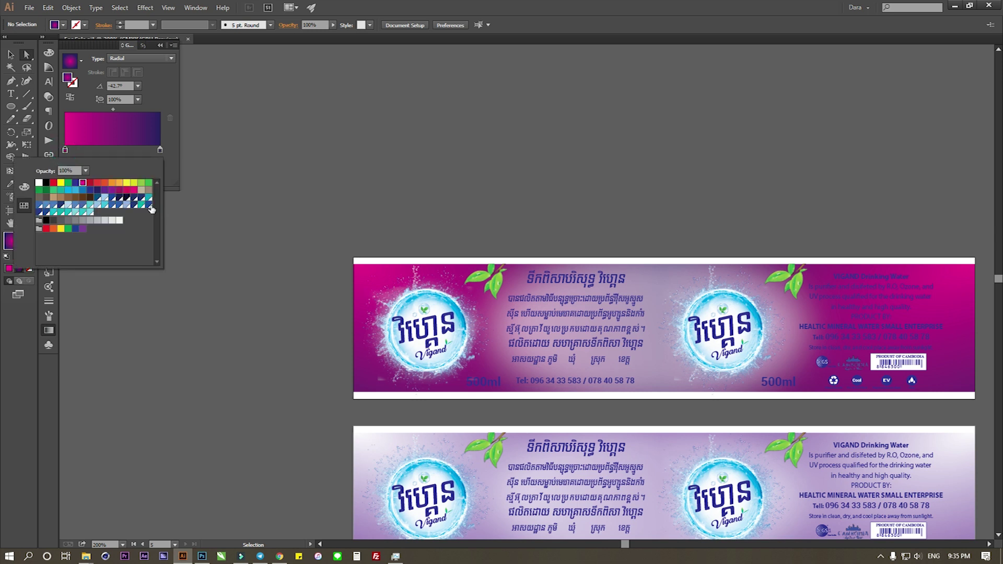
click(69, 190)
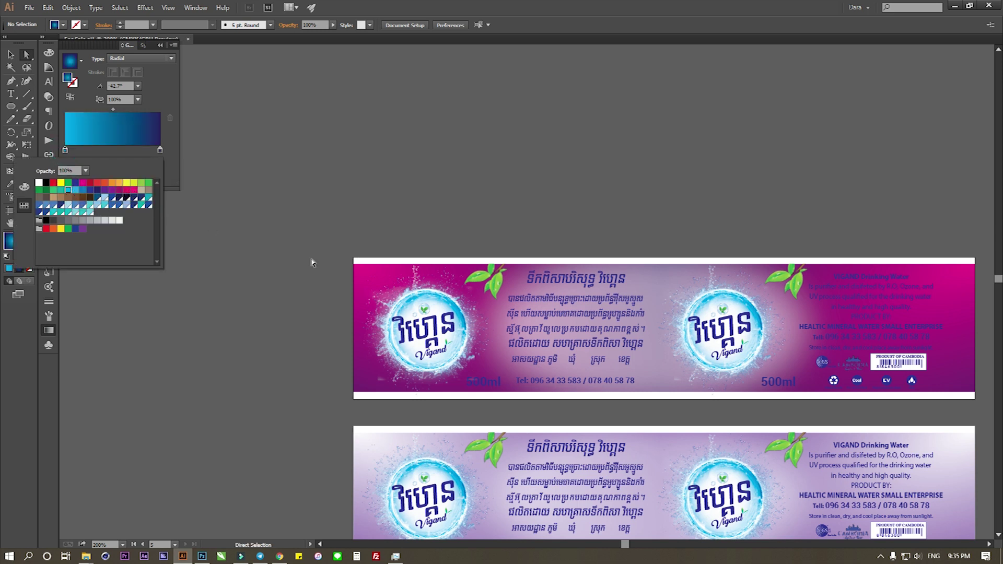
click(378, 283)
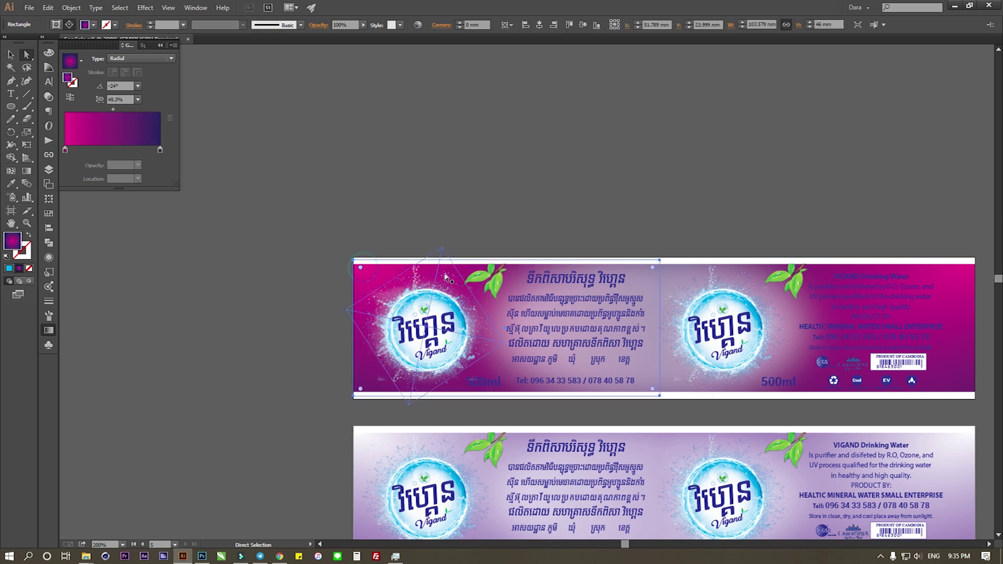
click(119, 7)
click(147, 92)
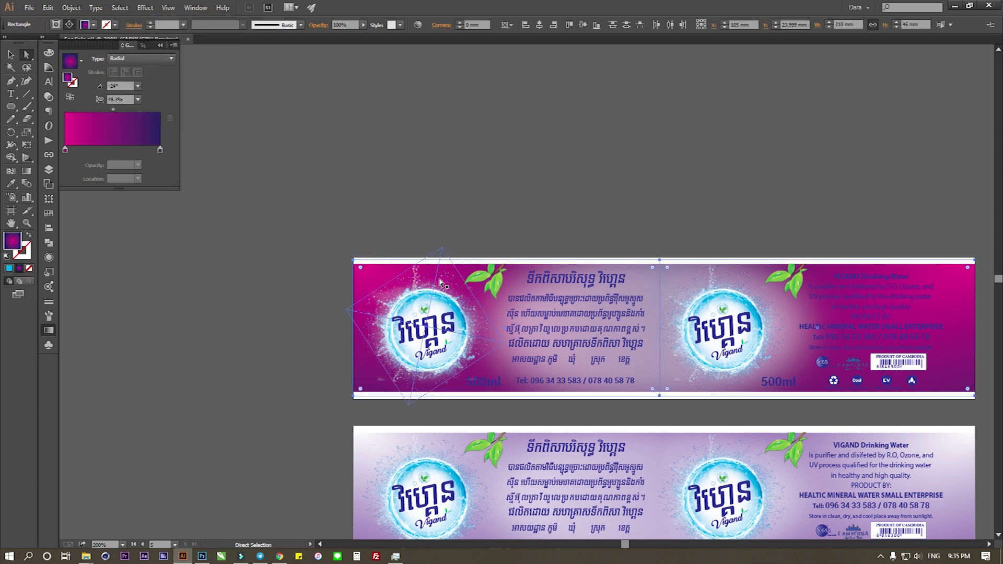
double_click(65, 151)
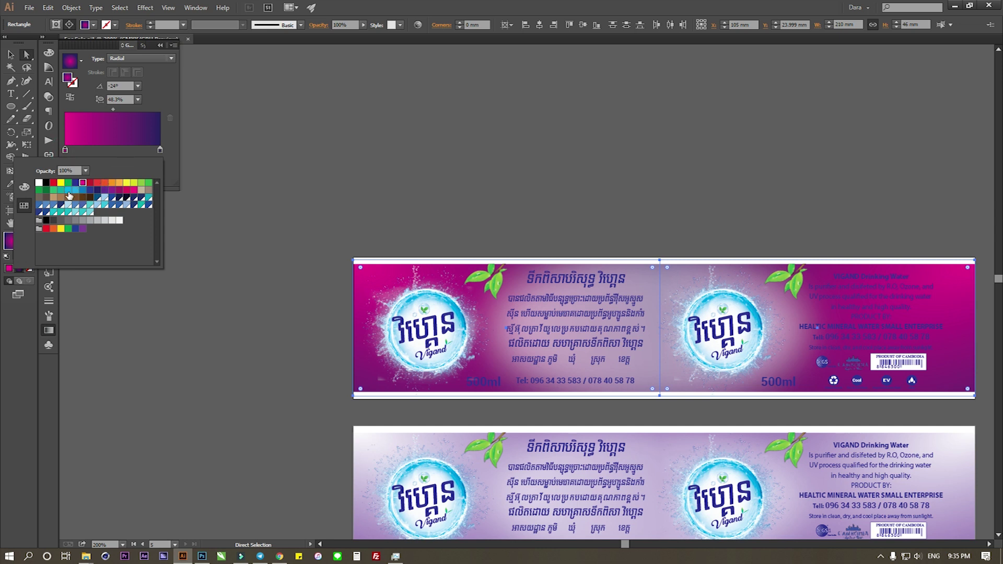
click(67, 192)
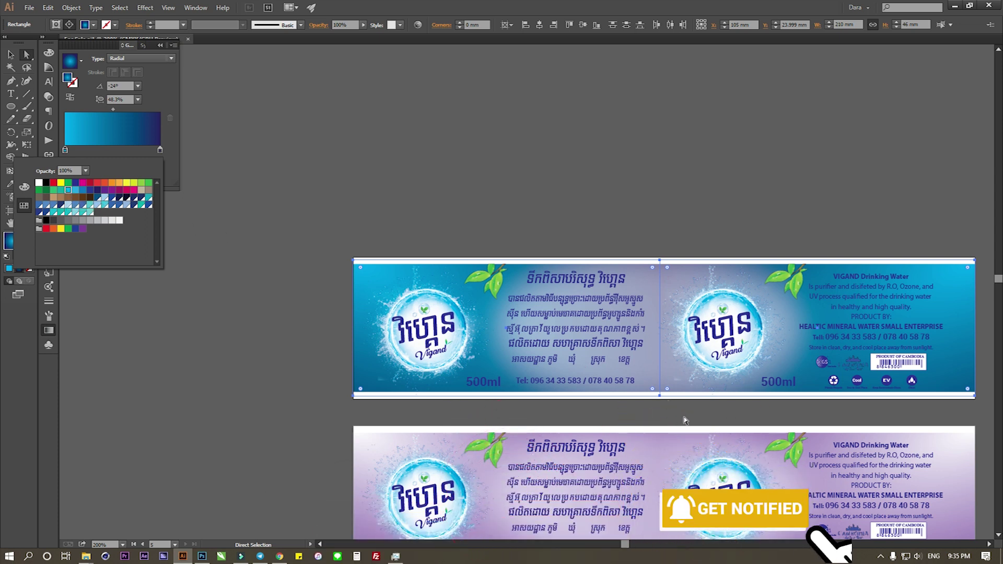
Fill the white glow ellipse on the label with the cyan swatch
click(643, 359)
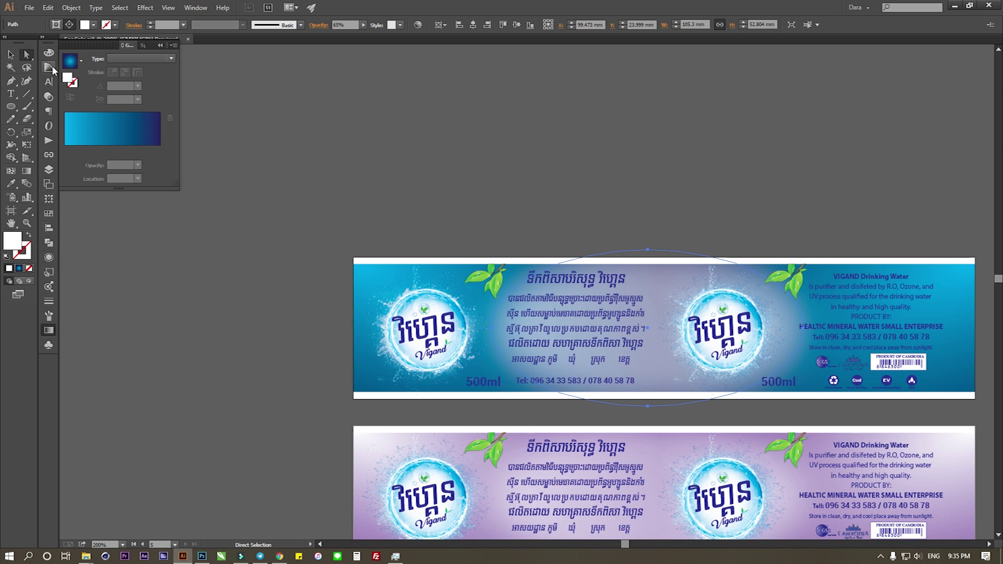
click(49, 217)
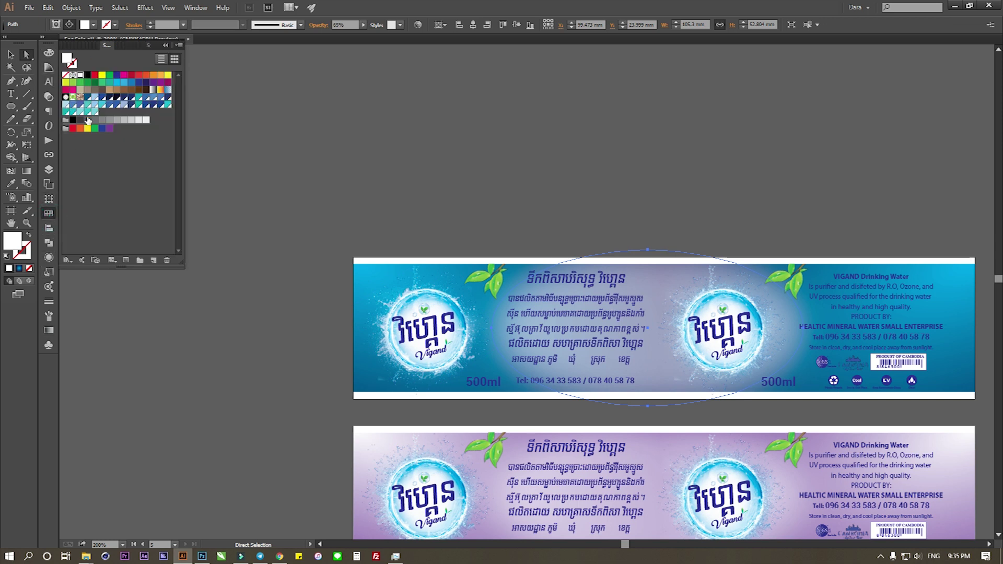
click(117, 83)
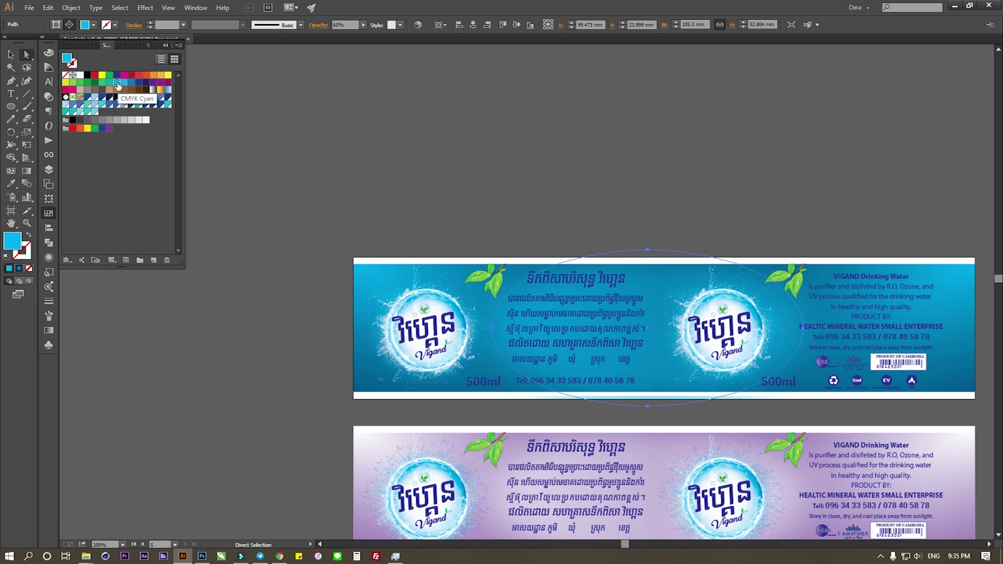
click(495, 167)
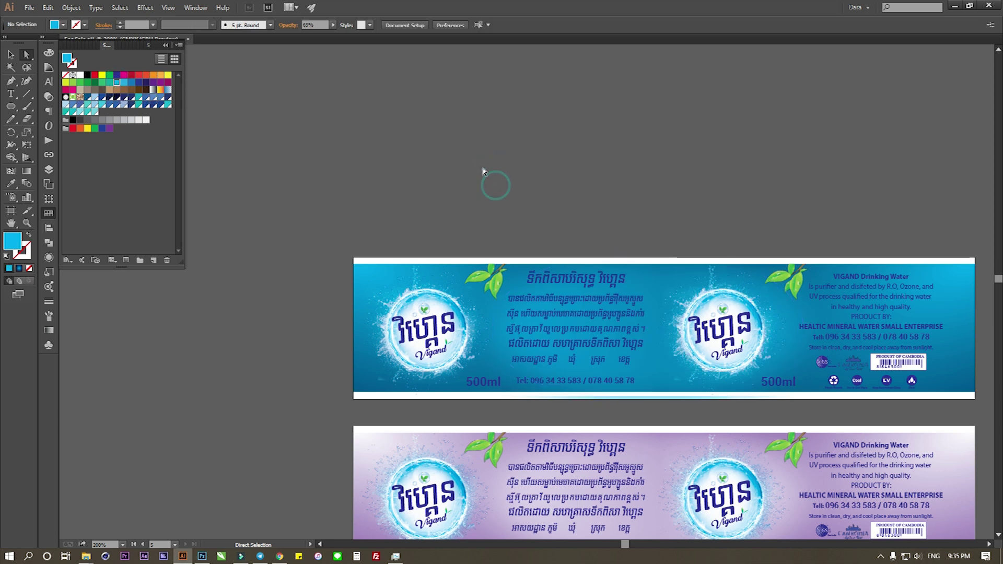
Scroll to the splash logo, try moving the image, then undo the move
scroll(397, 413, up, 3)
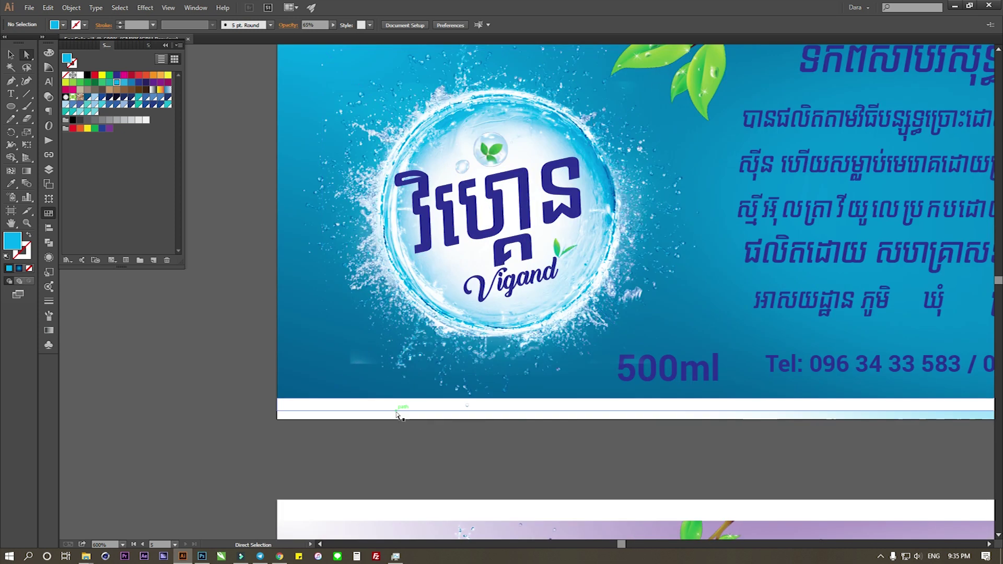
scroll(468, 437, right, 1)
scroll(475, 437, up, 2)
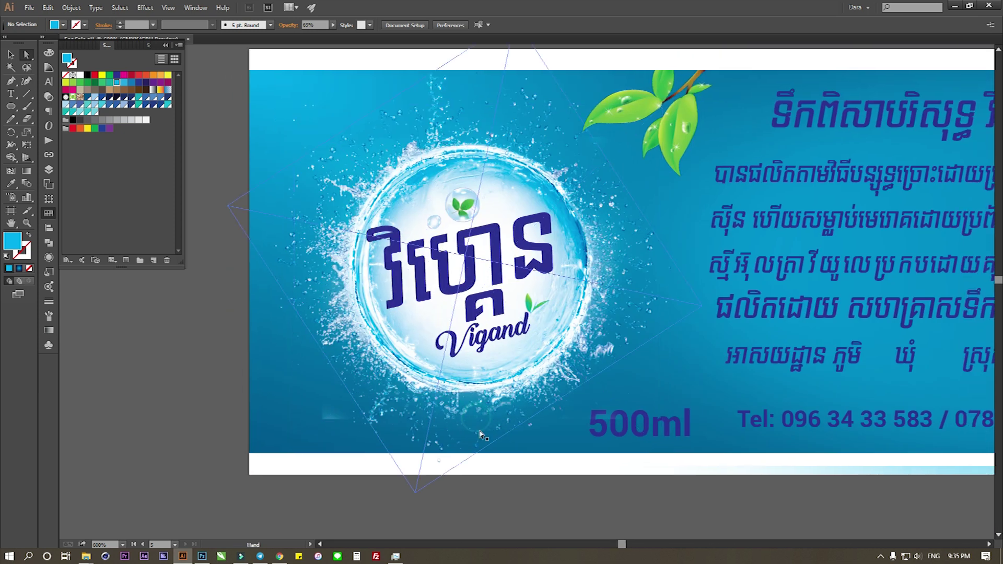
drag(331, 418, 378, 428)
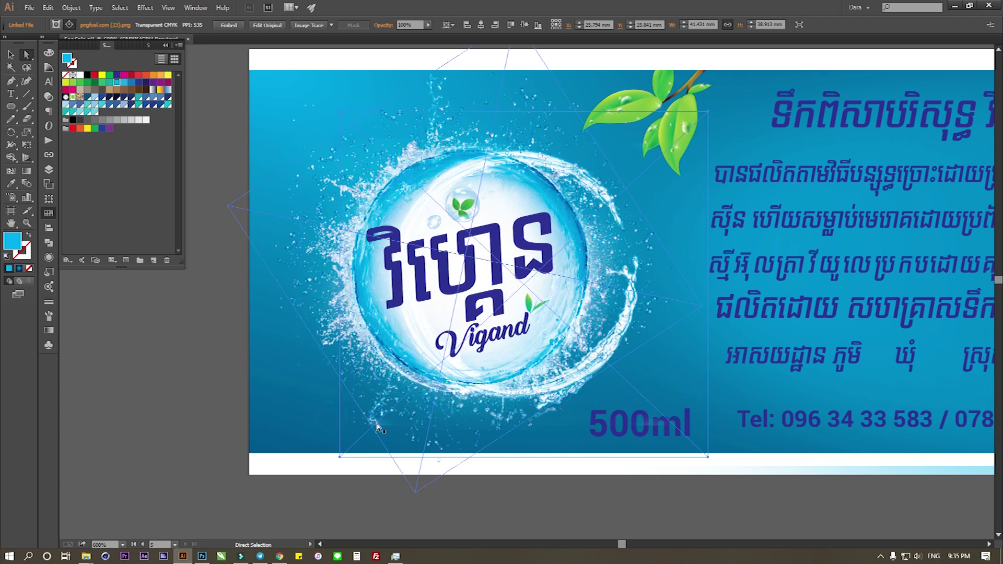
key(ctrl+z)
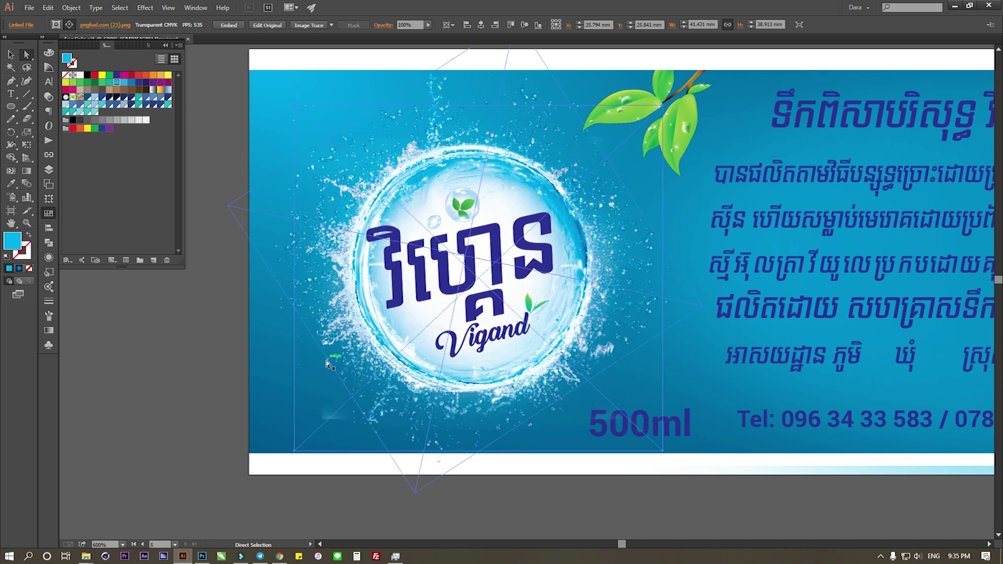
Draw a closed freeform Pen outline around the water-splash logo circle
click(11, 80)
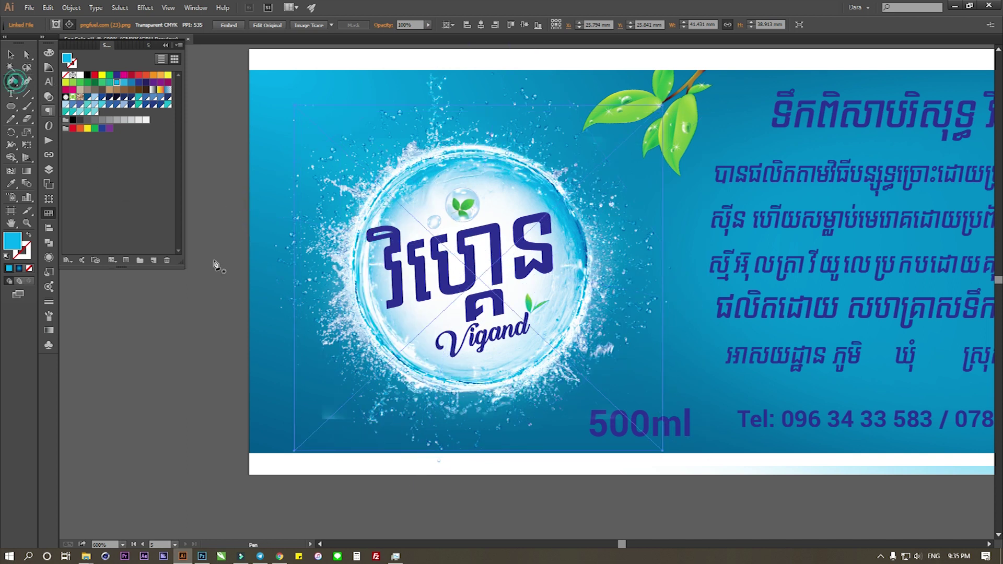
click(320, 395)
click(350, 418)
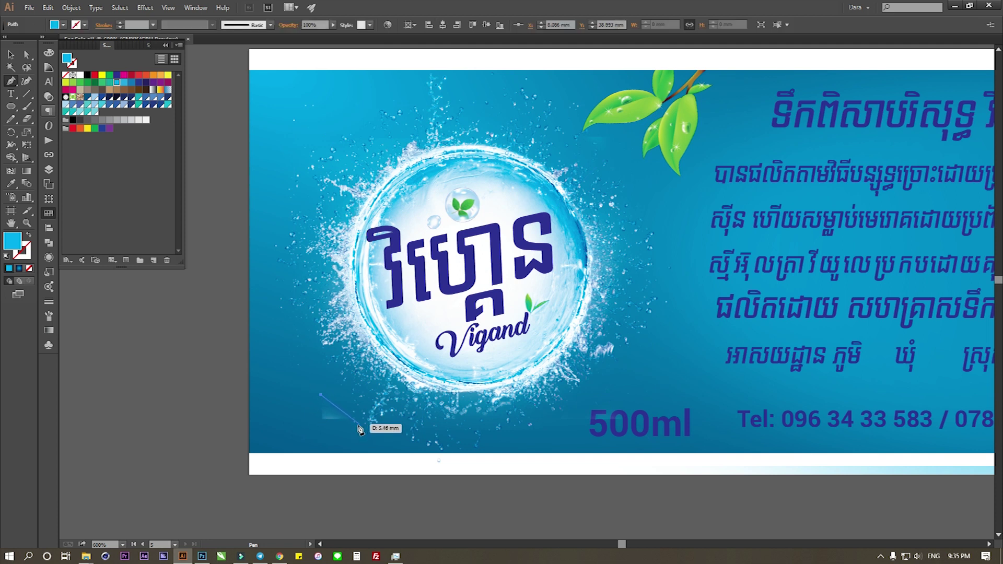
drag(350, 419, 352, 430)
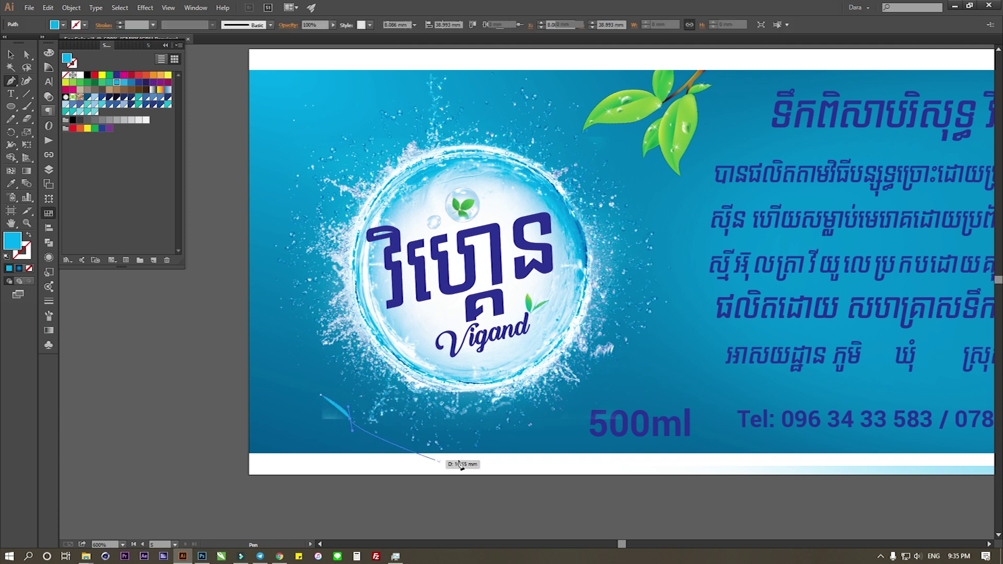
drag(434, 485, 458, 486)
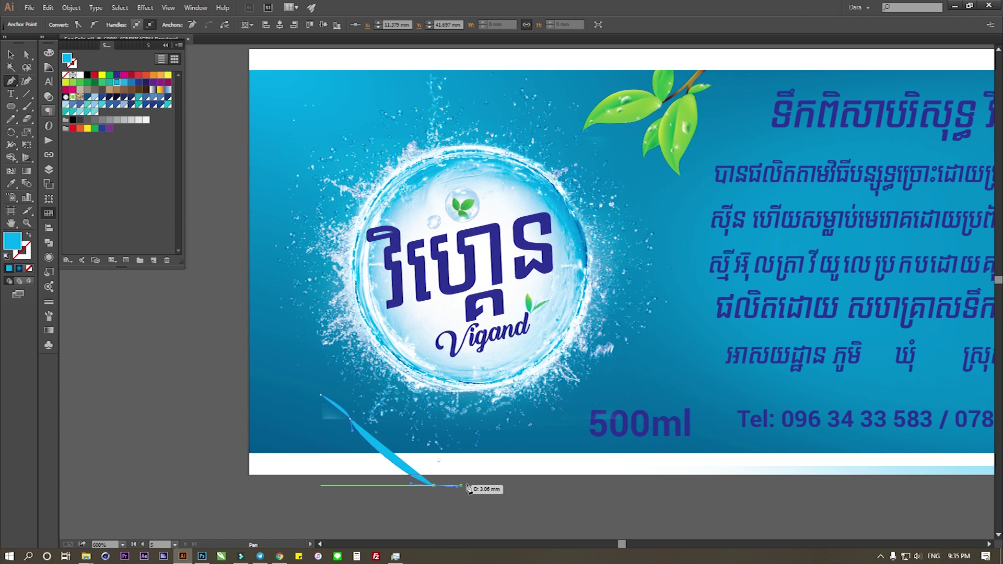
drag(551, 420, 578, 405)
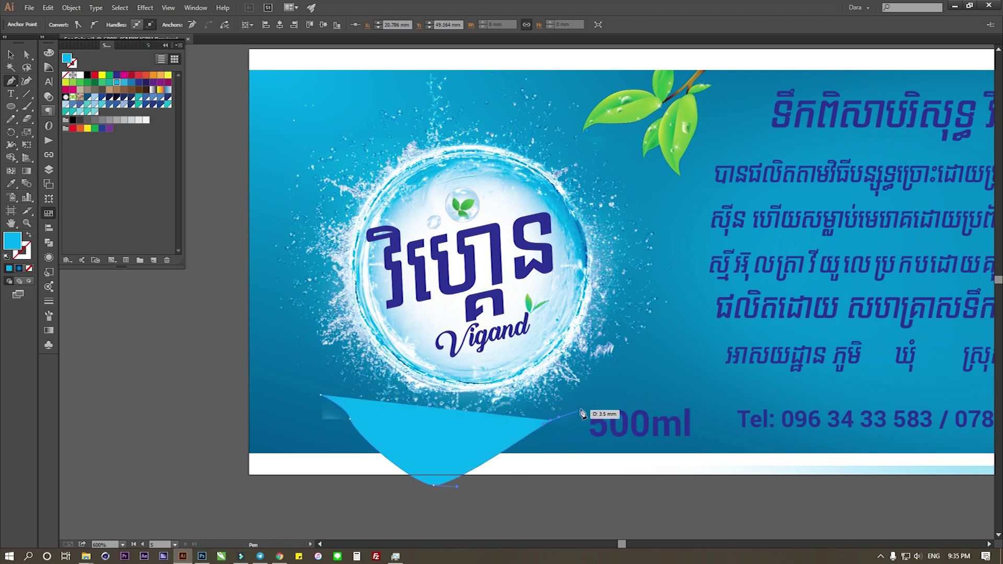
click(652, 387)
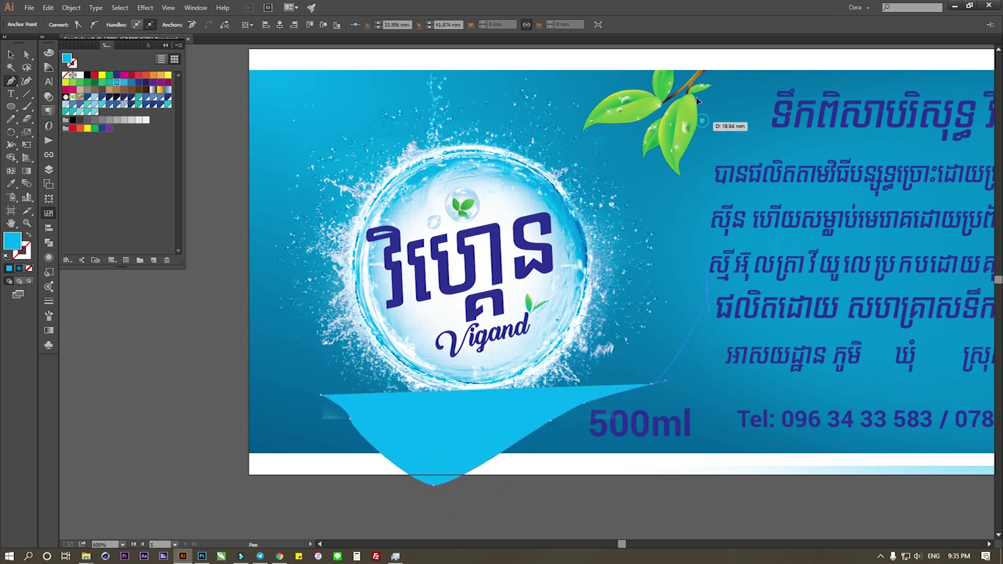
click(708, 290)
click(702, 120)
click(549, 52)
click(301, 79)
click(259, 119)
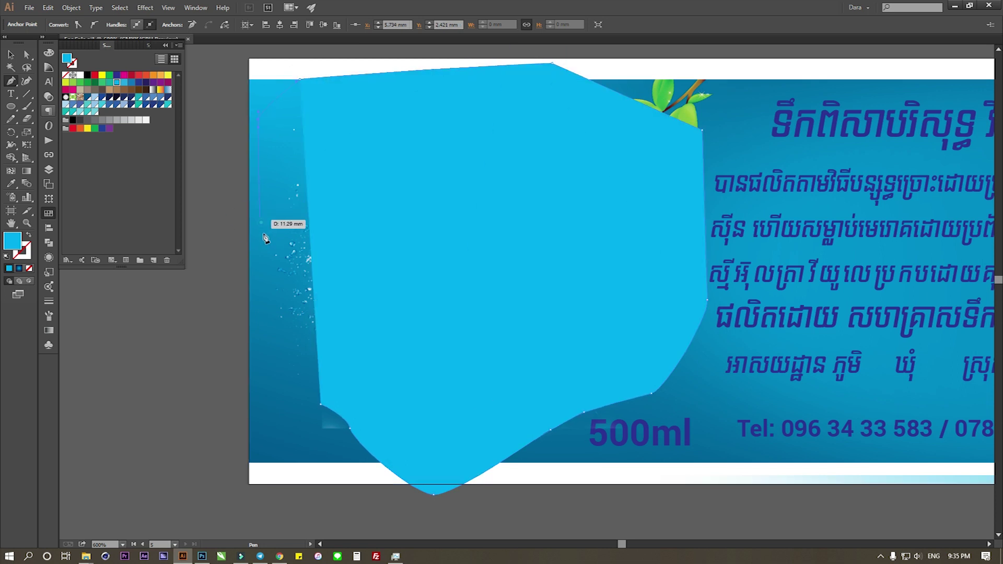
click(261, 222)
click(320, 405)
drag(320, 408, 348, 416)
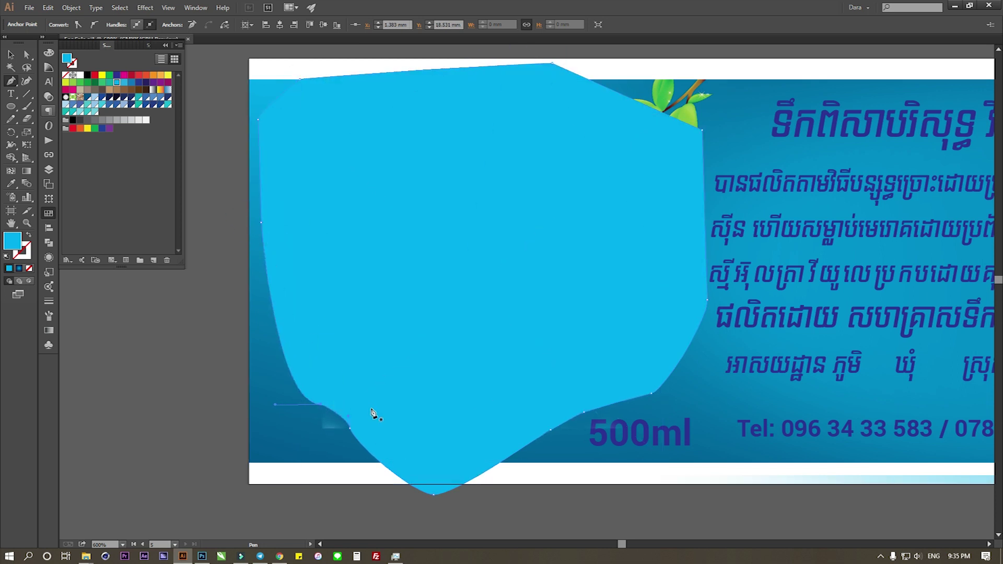
Clip the splash image to the drawn outline with Make Clipping Mask
key(v)
shift+click(317, 437)
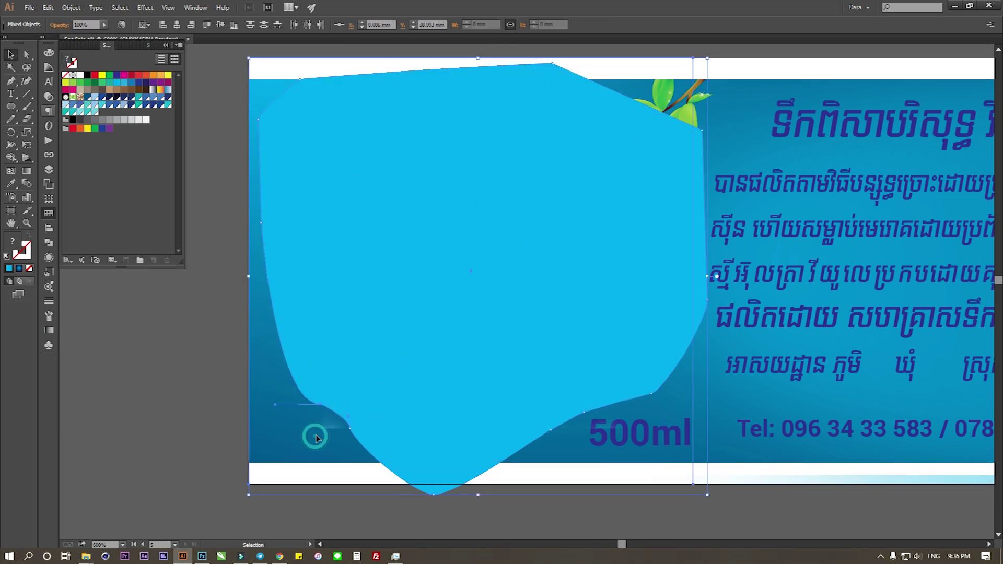
right_click(316, 435)
click(351, 494)
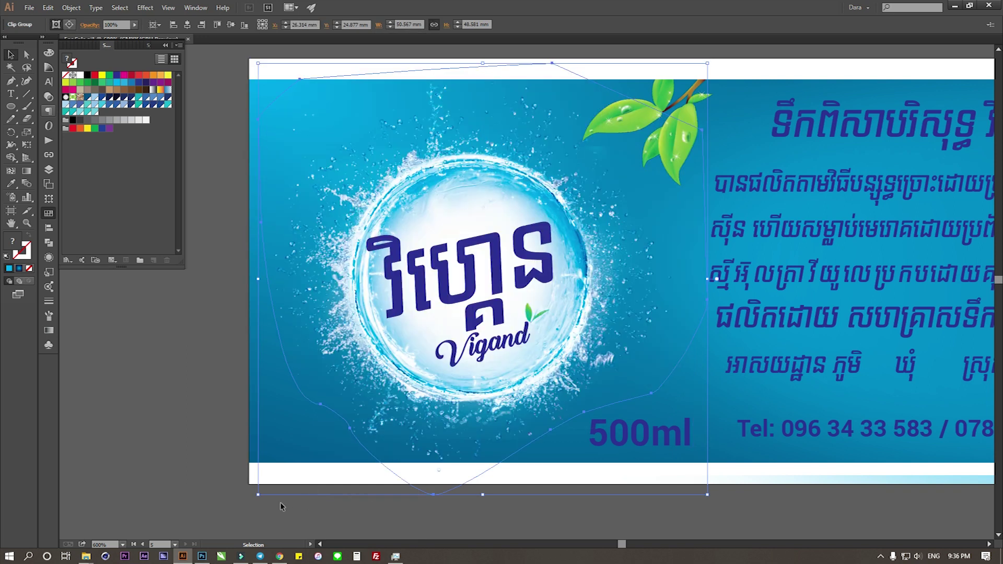
click(202, 444)
Delete the right-hand logo from the blue label
key(ctrl+minus)
key(ctrl+minus)
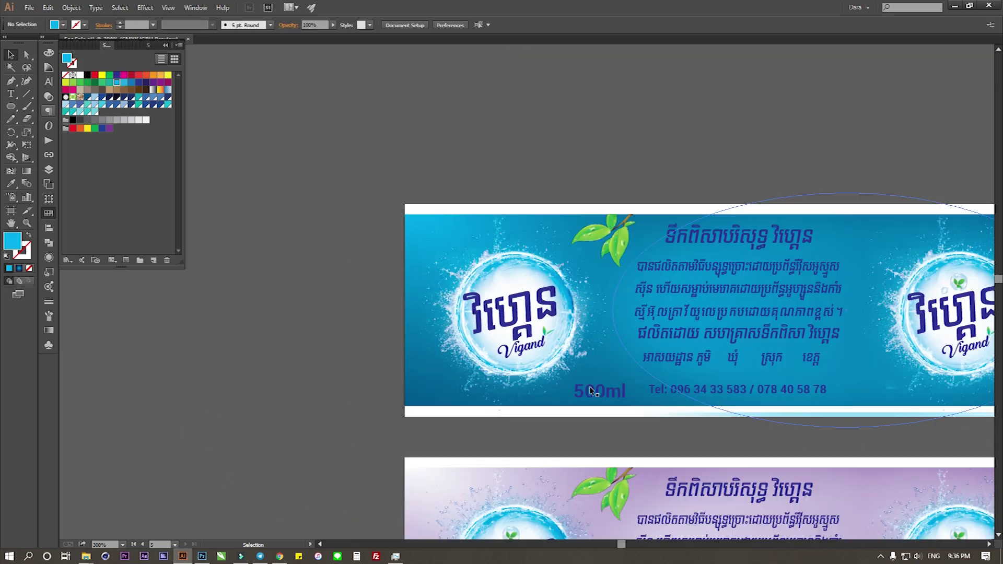
scroll(410, 376, right, 3)
click(778, 337)
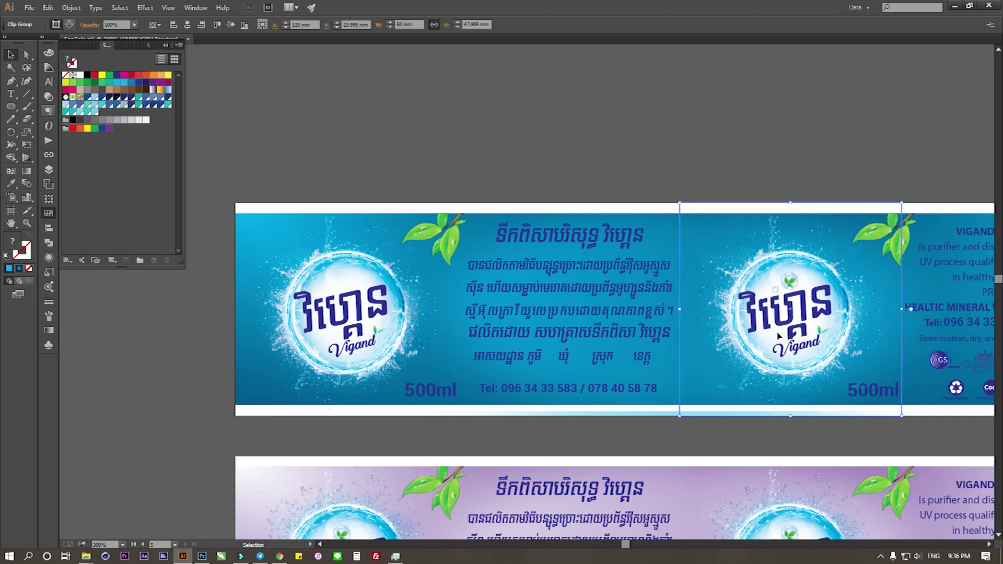
key(Delete)
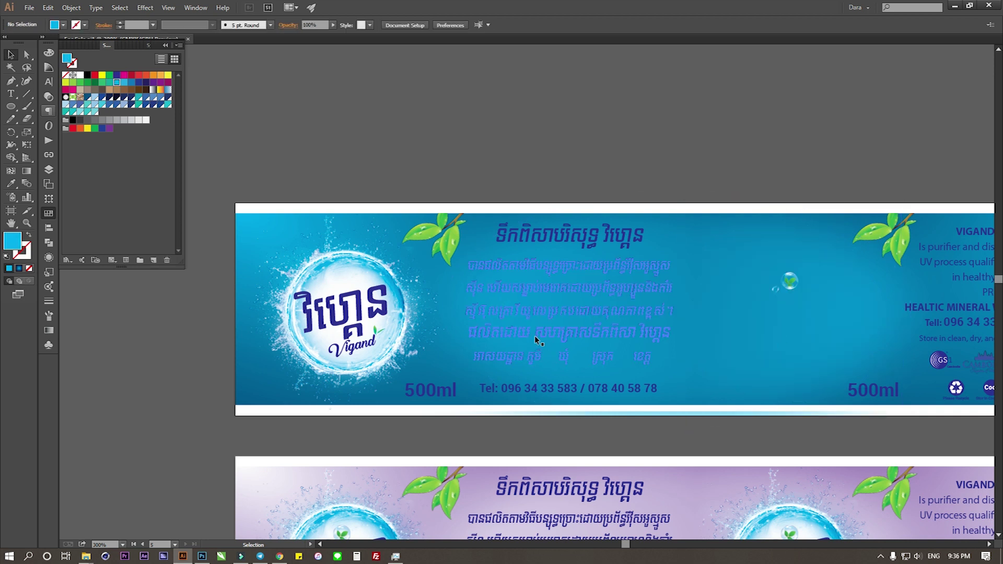
Group the left logo's clipped splash image and bubble artwork together
click(359, 306)
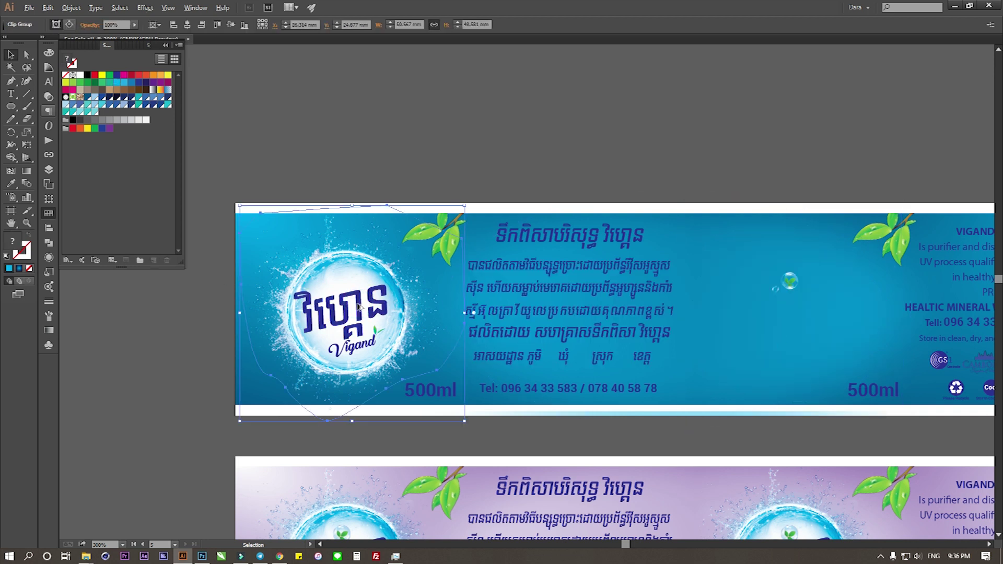
key(a)
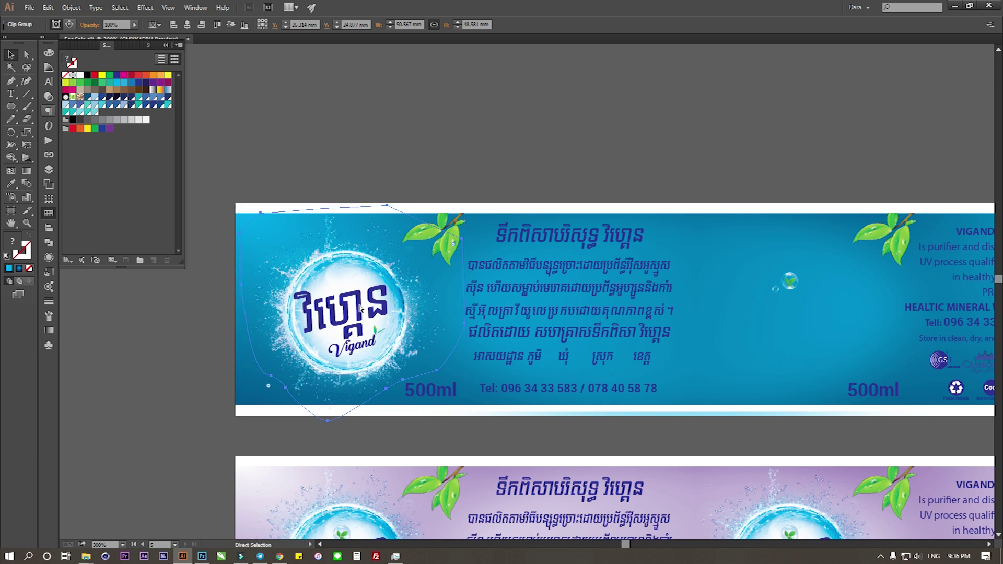
click(360, 309)
key(Delete)
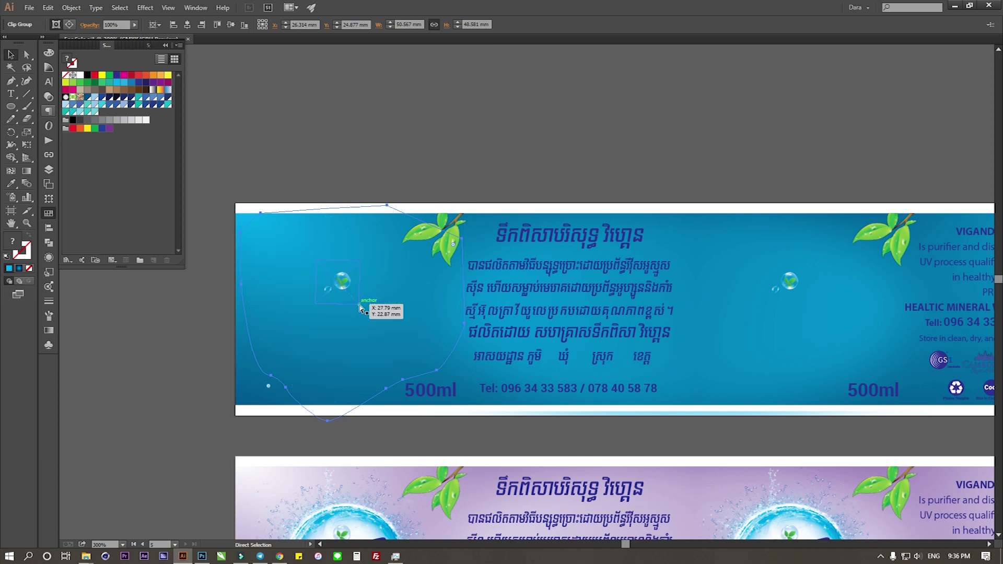
key(ctrl+z)
key(v)
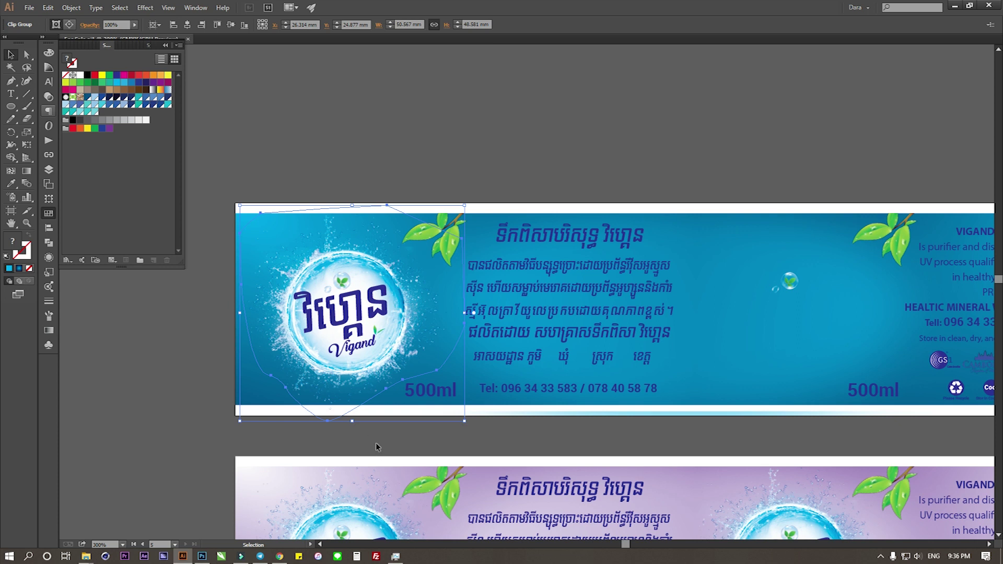
right_click(348, 320)
click(385, 370)
Copy the logo group into the right-hand logo spot and nudge it level
drag(364, 341, 806, 342)
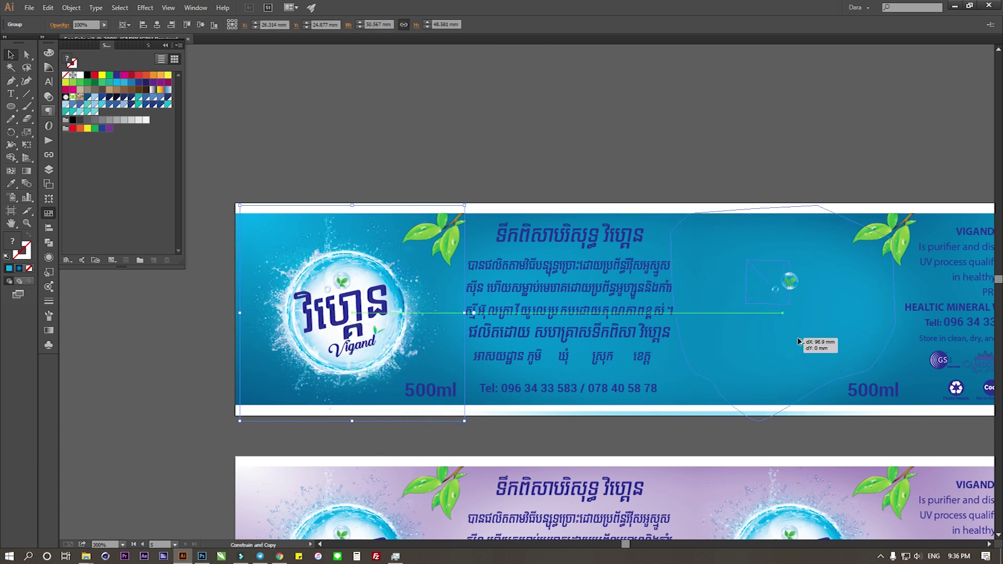
alt+scroll(803, 327, up, 3)
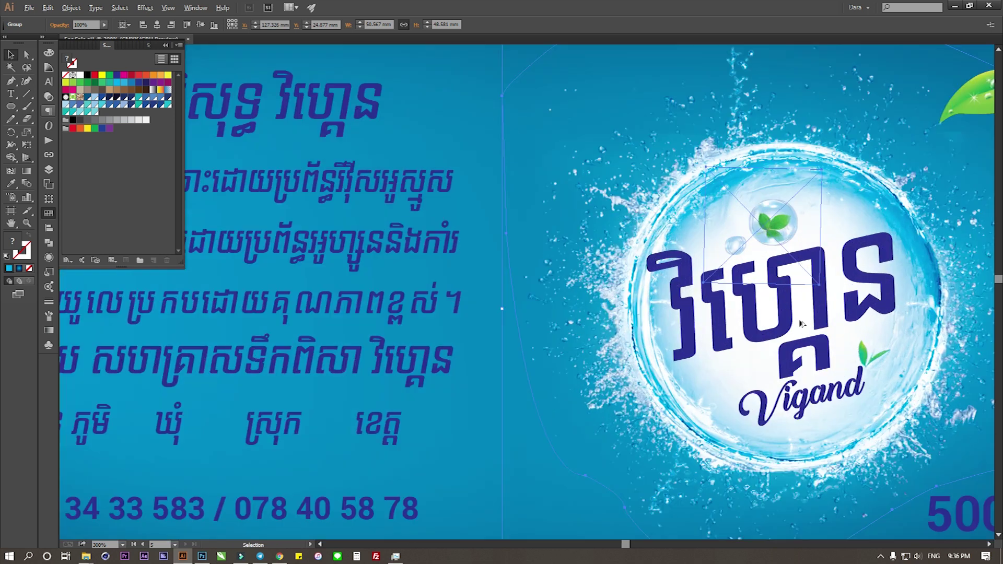
scroll(800, 314, up, 2)
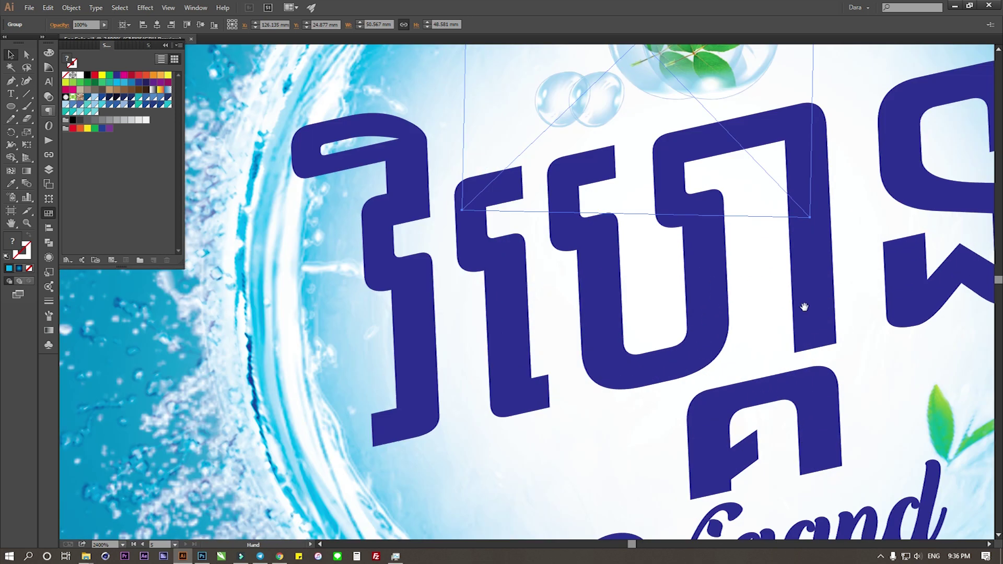
scroll(651, 437, up, 1)
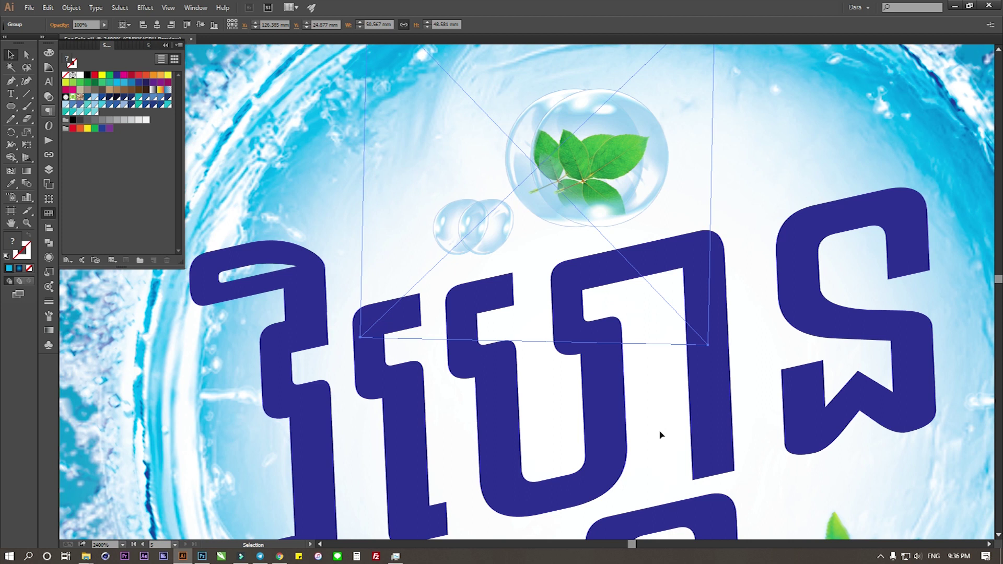
key(Right)
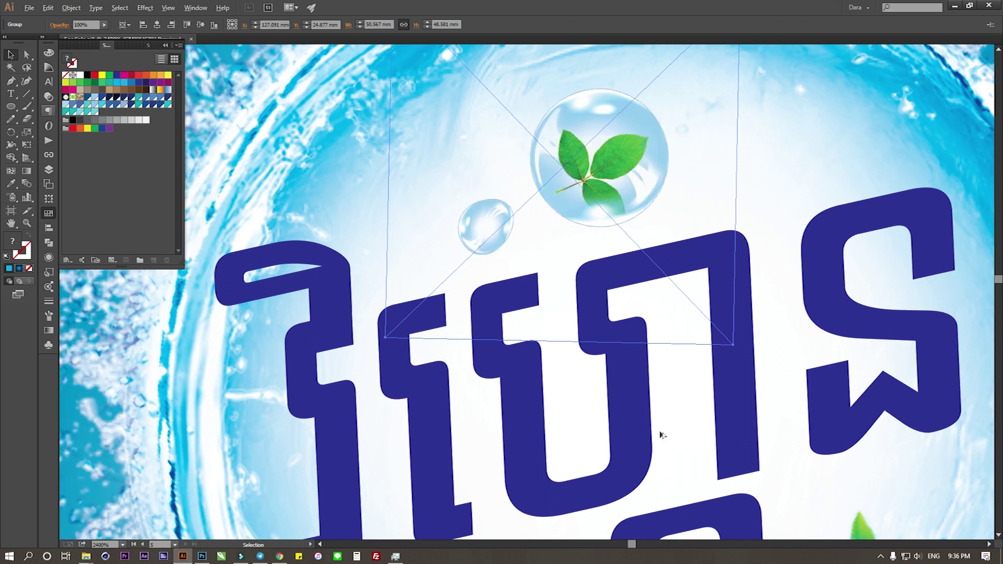
alt+scroll(662, 435, down, 6)
alt+scroll(662, 435, up, 3)
Try deleting the copy's leaf bubble and droplet, undo it, and view the whole label
key(a)
click(664, 436)
mouse_move(571, 280)
mouse_down()
mouse_move(643, 343)
mouse_move(675, 427)
mouse_up()
key(Delete)
key(ctrl+z)
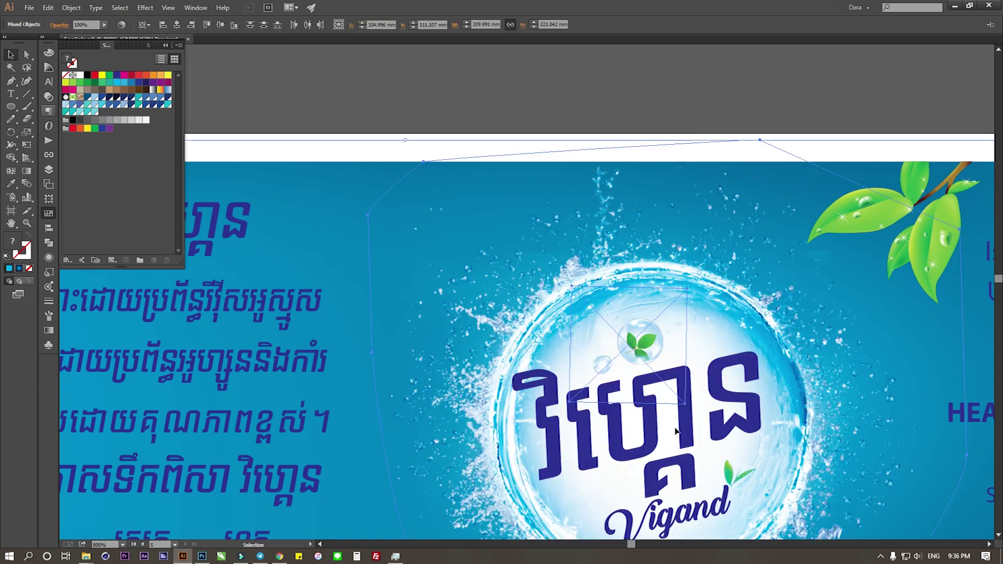
alt+scroll(677, 432, down, 3)
drag(635, 366, 635, 331)
Direct-select inside the right-hand text block down to the GS1 logo
scroll(634, 330, down, 1)
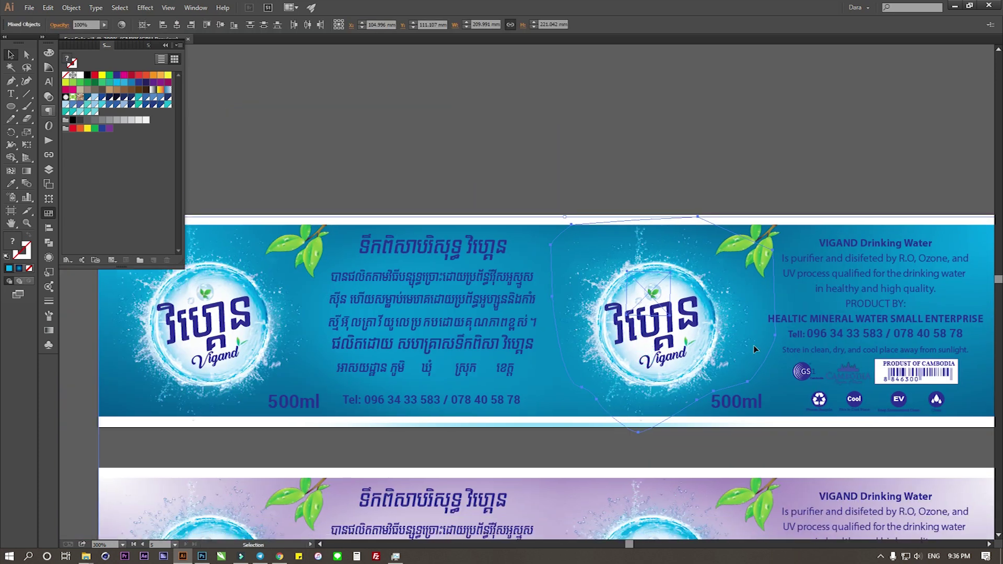
scroll(753, 346, right, 2)
click(761, 285)
key(a)
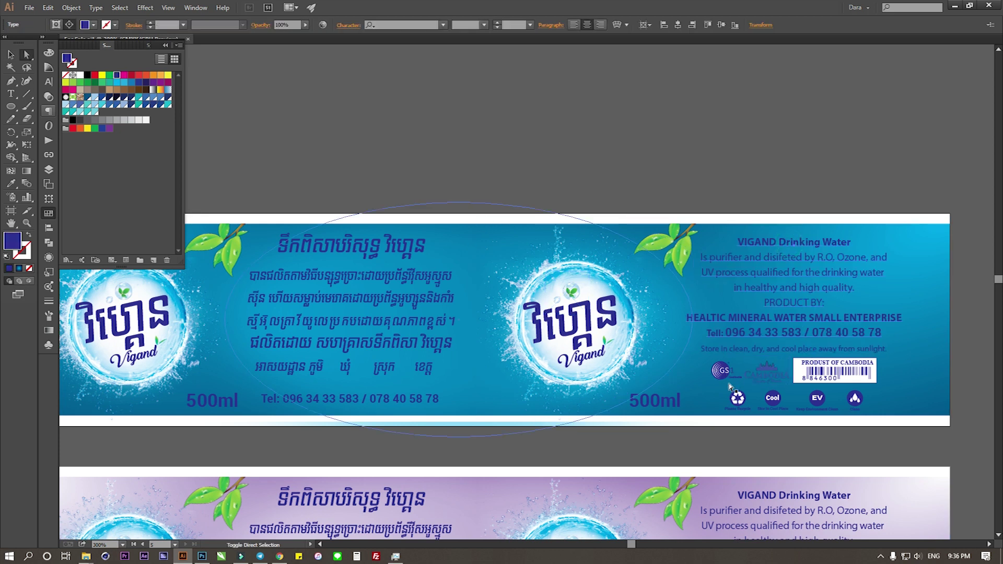
alt+scroll(730, 383, up, 5)
click(739, 343)
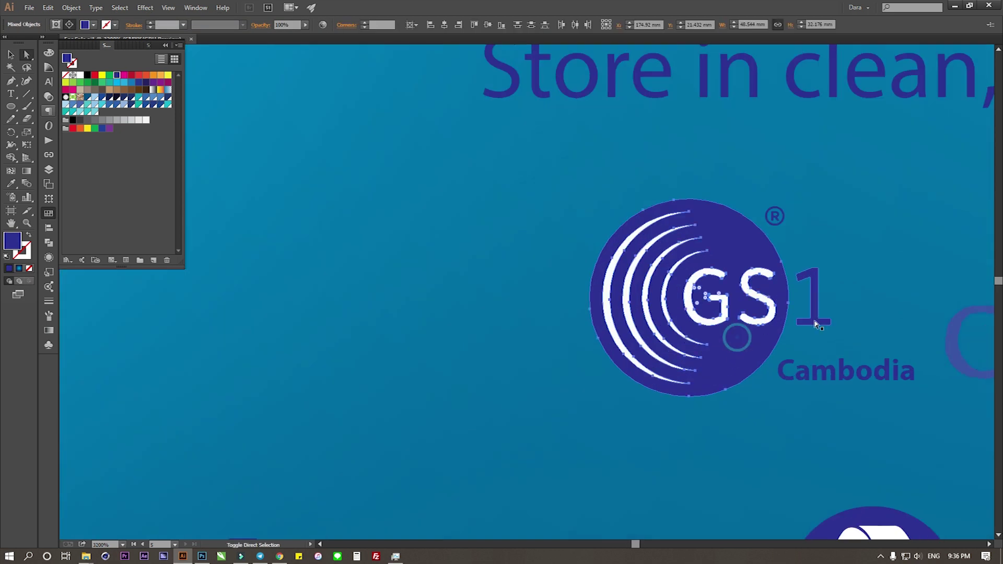
Fill the ® registered mark white instead of purple
alt+scroll(779, 211, up, 3)
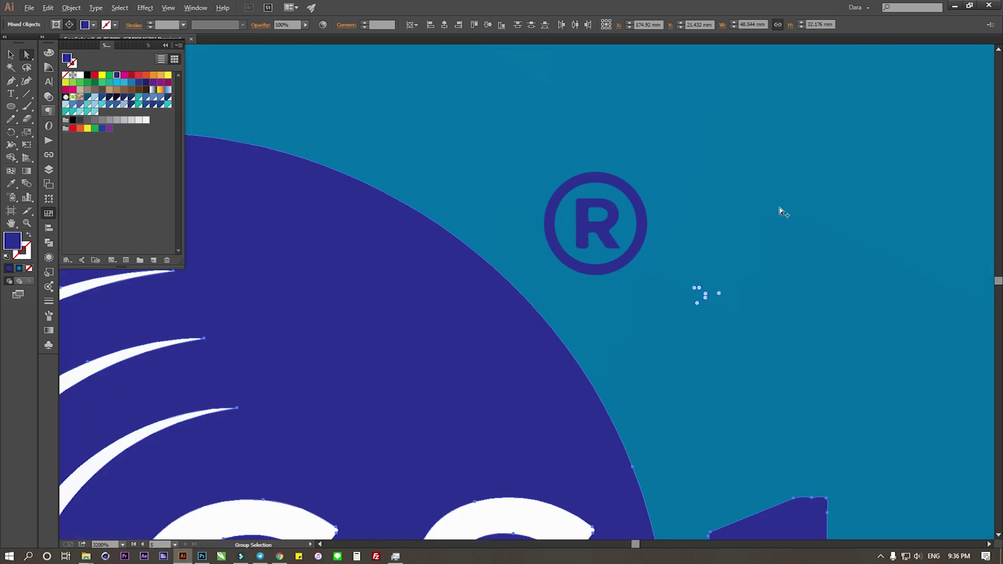
alt+scroll(547, 244, up, 2)
alt+scroll(510, 267, down, 2)
alt+scroll(688, 313, up, 2)
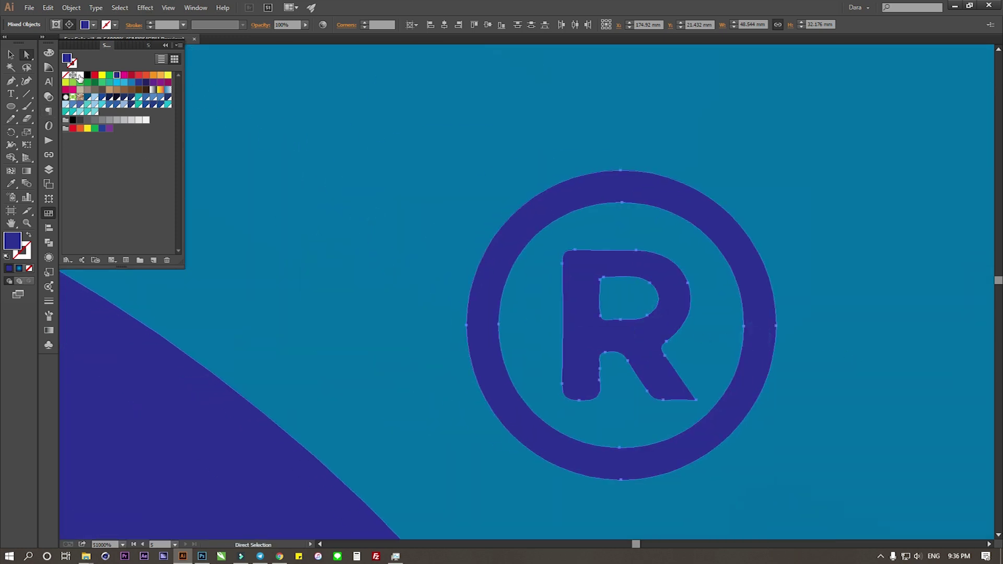
click(80, 76)
scroll(202, 164, down, 5)
click(203, 164)
Pan down to the icon row and select the circle behind the Cool icon
scroll(497, 247, down, 3)
scroll(610, 291, down, 2)
scroll(610, 292, right, 5)
scroll(545, 397, down, 5)
click(703, 295)
Delete the dark blue circles behind the recycle and Cool icons
shift+click(313, 287)
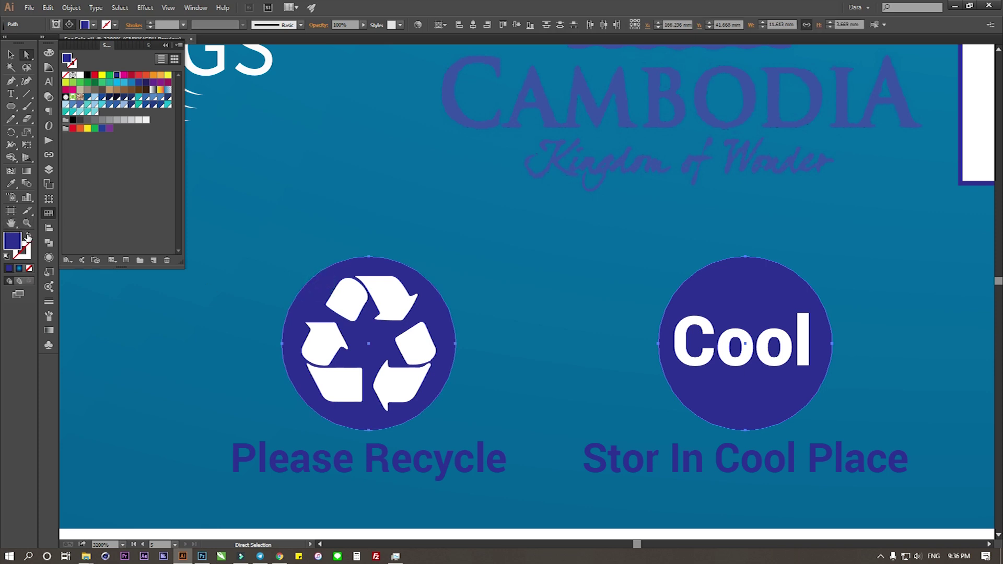
click(80, 76)
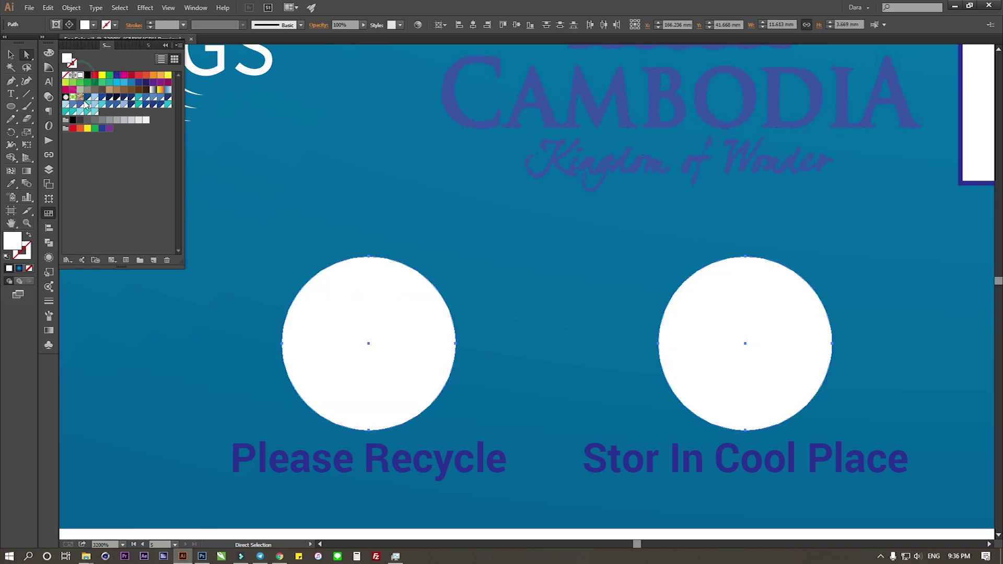
key(Delete)
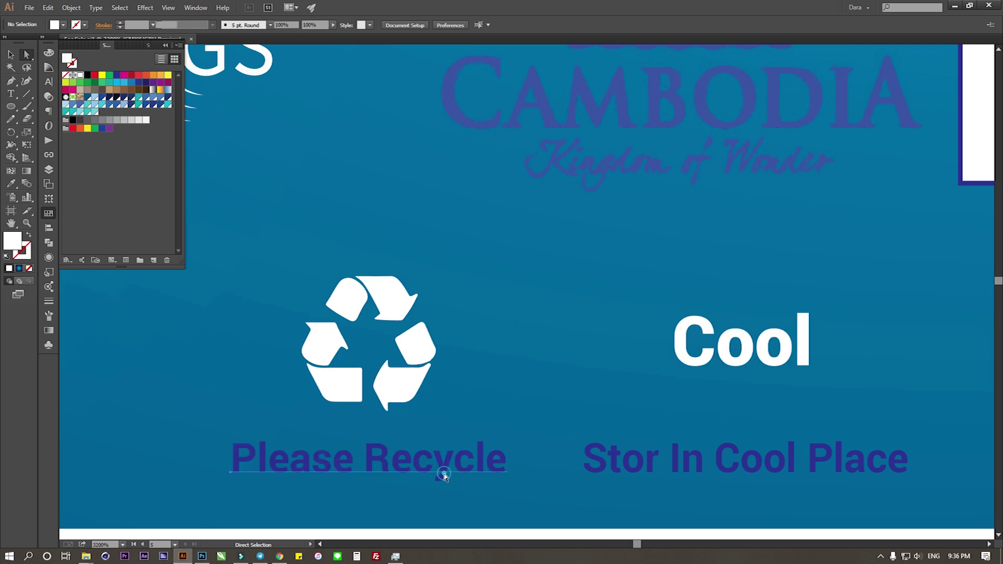
Make the Please Recycle and Stor In Cool Place labels white
click(441, 471)
shift+click(634, 464)
click(84, 77)
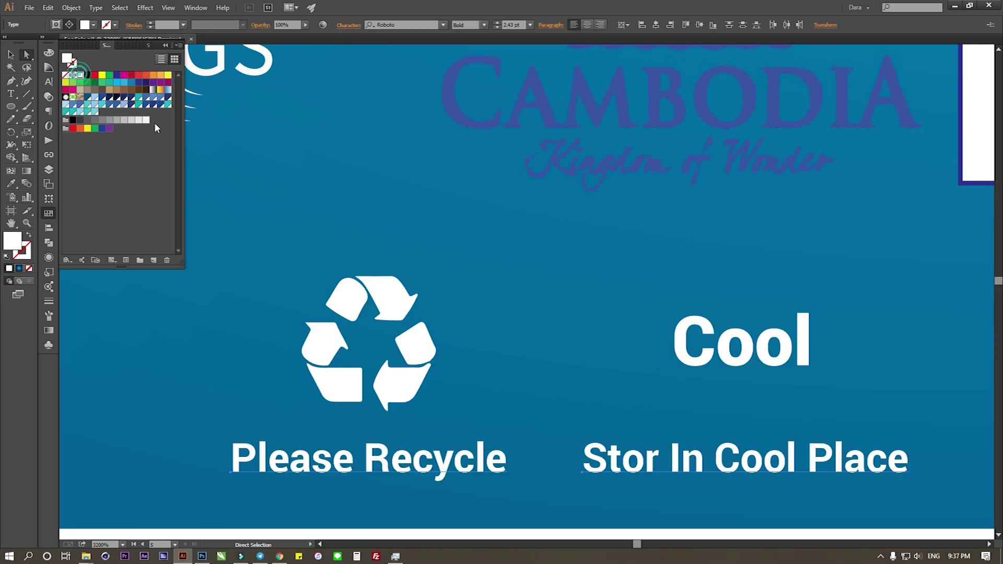
key(ctrl+minus)
key(ctrl+minus)
key(ctrl+minus)
click(498, 395)
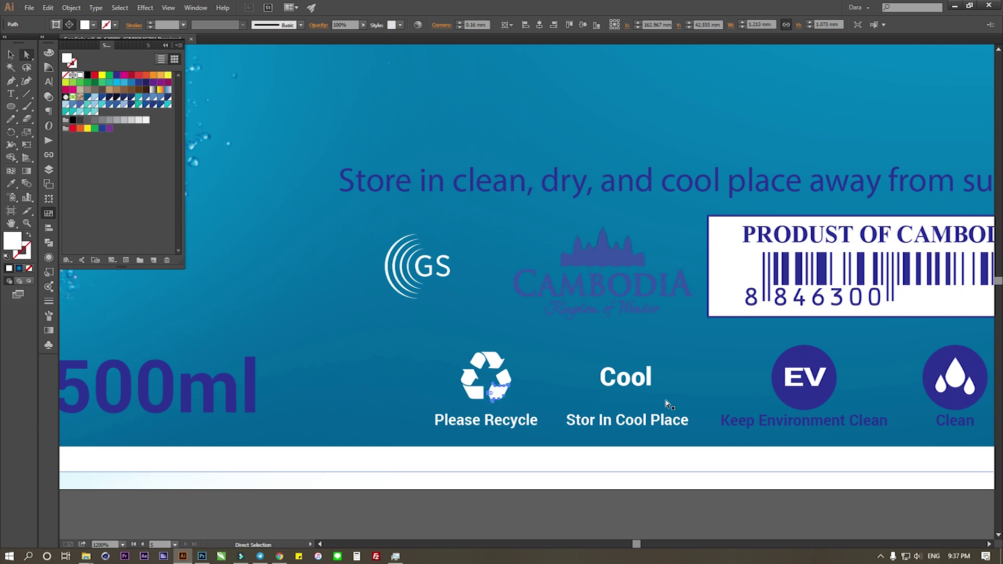
click(476, 490)
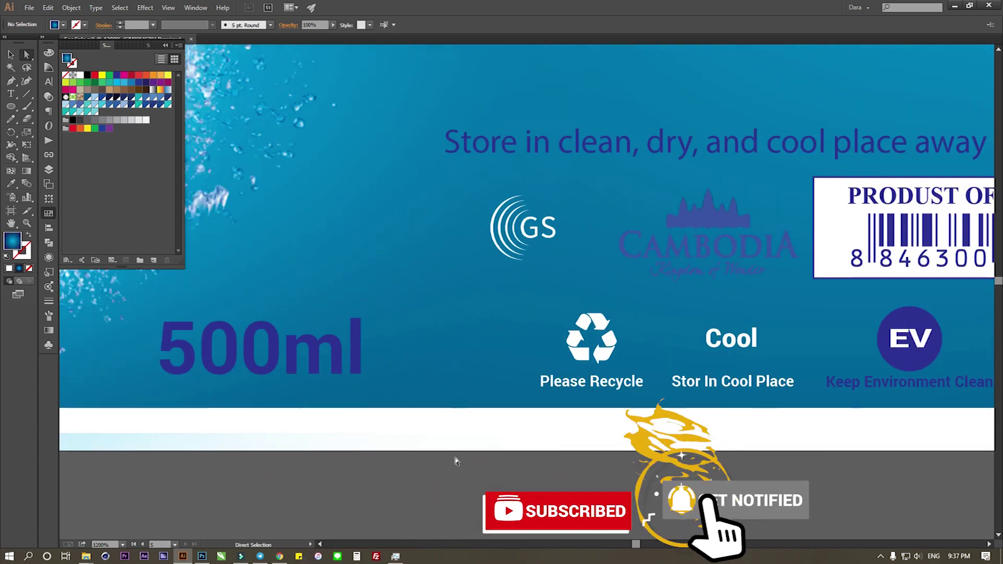
Select the icon artwork and sample the storage sentence's dark blue with the Eyedropper
click(354, 273)
drag(550, 298, 777, 367)
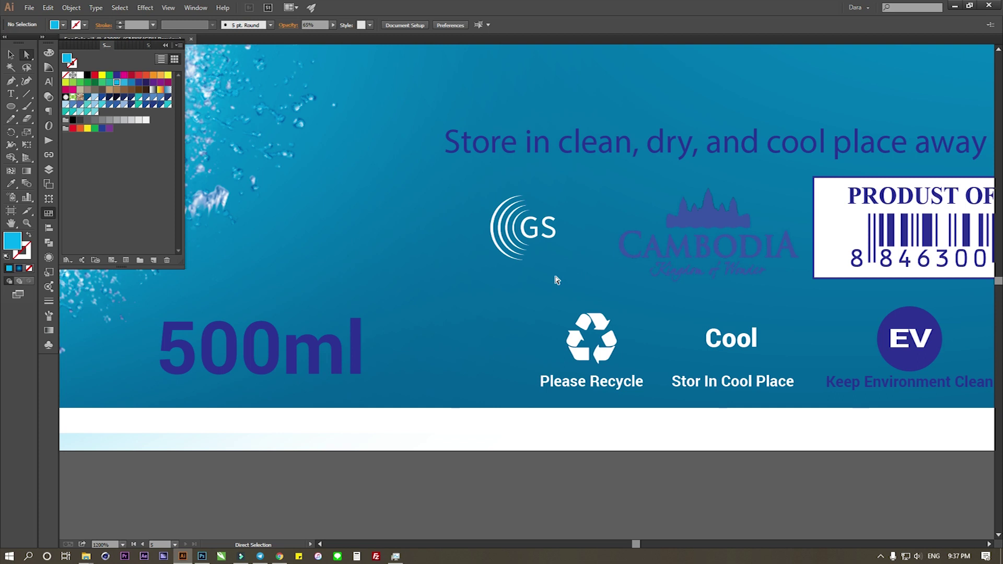
key(o)
key(i)
click(544, 144)
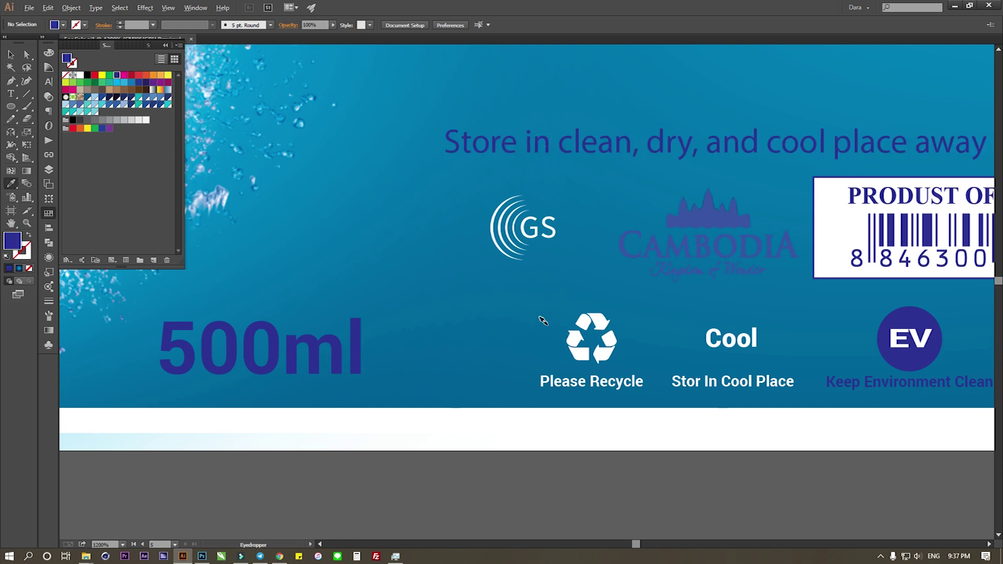
Try a white fill on the EV and drop icon circles, then undo it
scroll(543, 320, down, 4)
key(a)
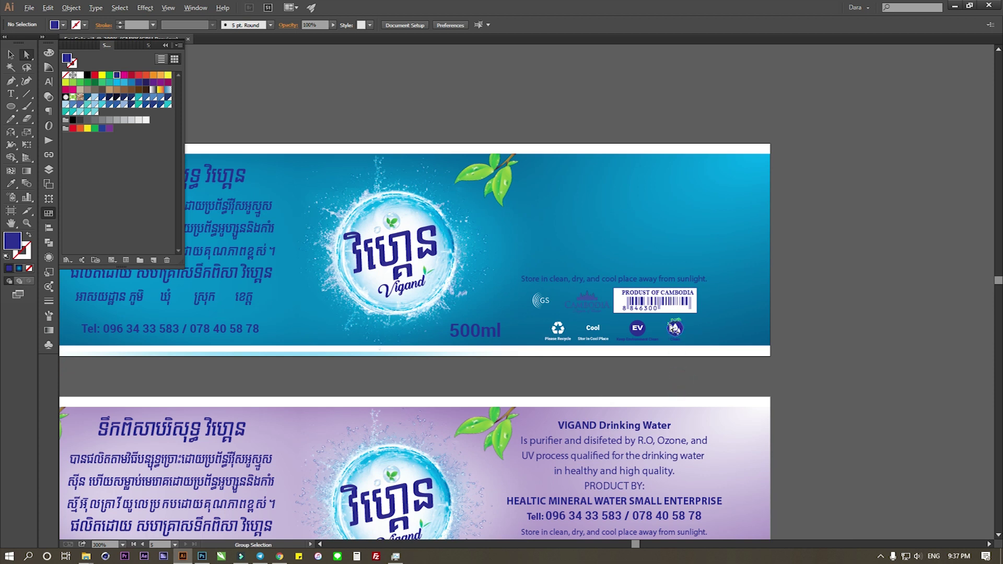
scroll(674, 328, up, 3)
scroll(675, 352, up, 1)
click(675, 351)
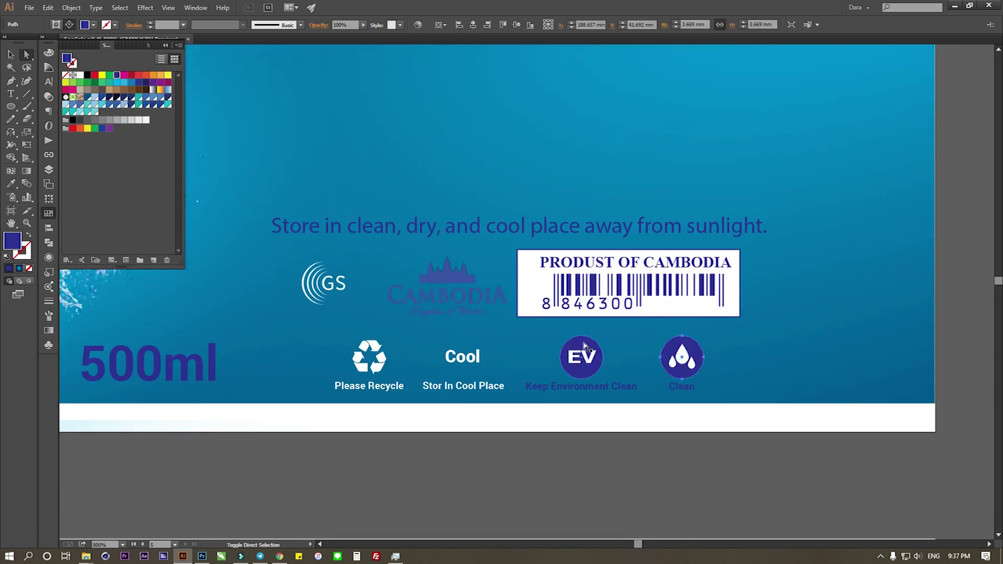
click(81, 76)
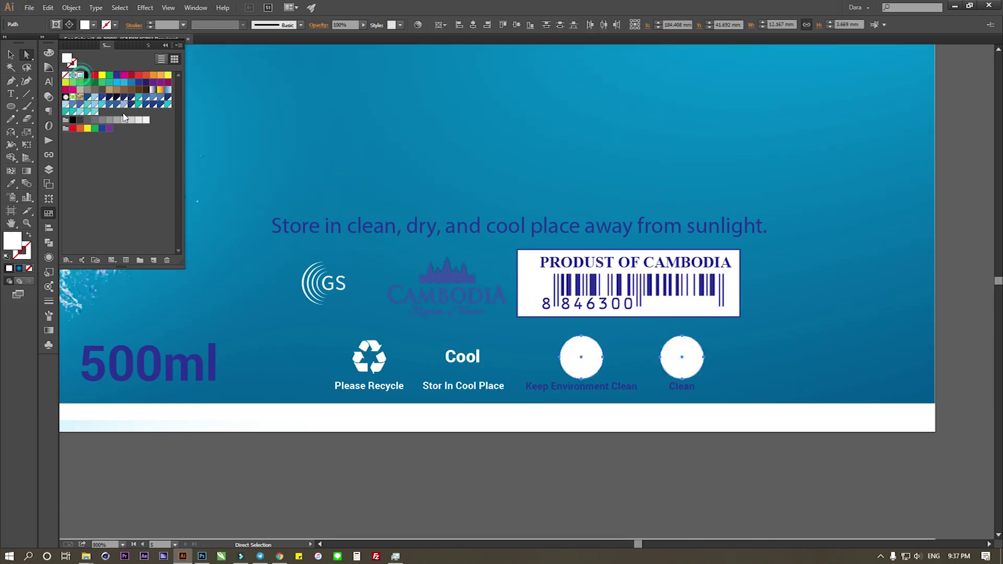
key(ctrl+z)
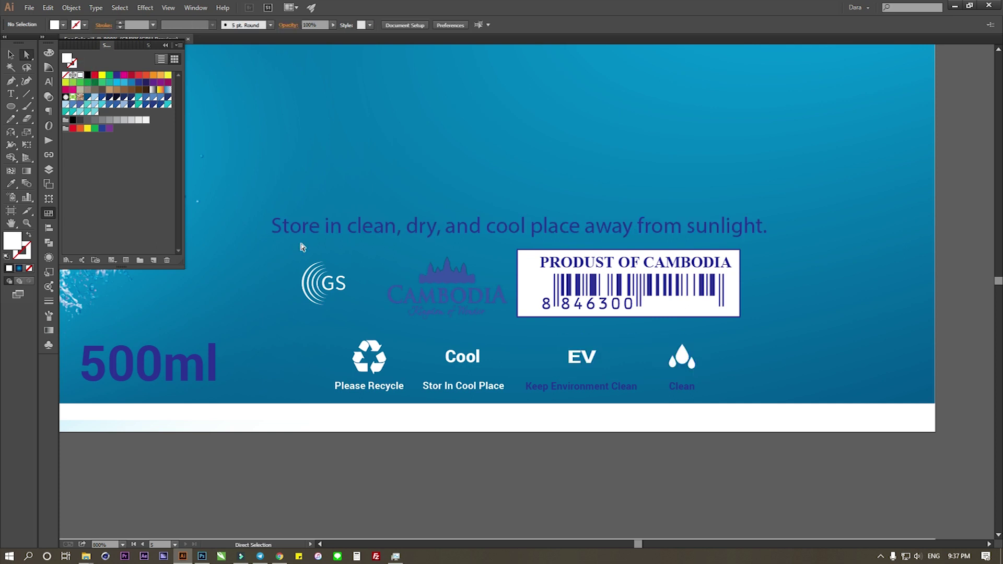
key(ctrl+z)
key(ctrl+shift+a)
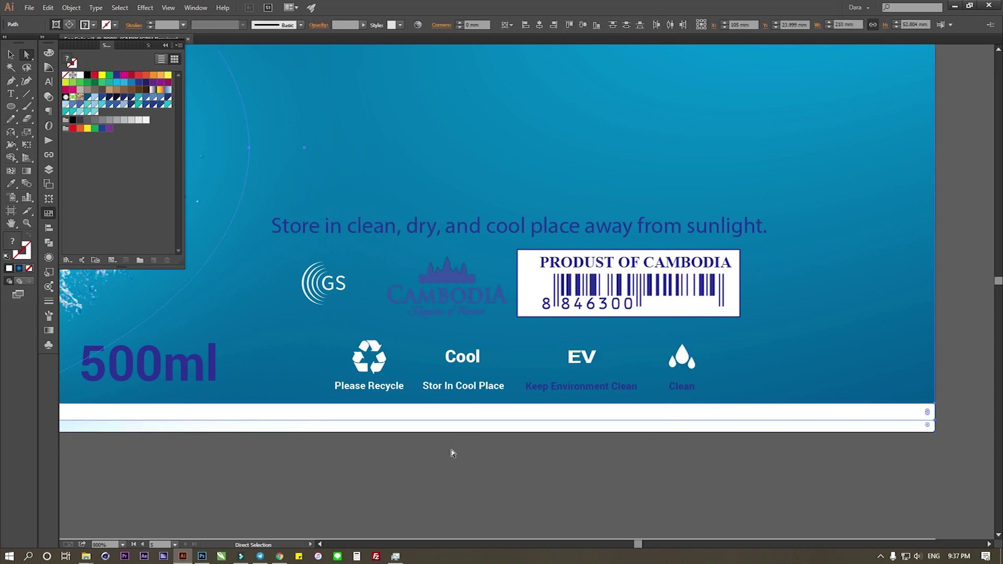
Release the clipping mask on the blue label's background group
alt+scroll(738, 401, down, 1)
click(756, 253)
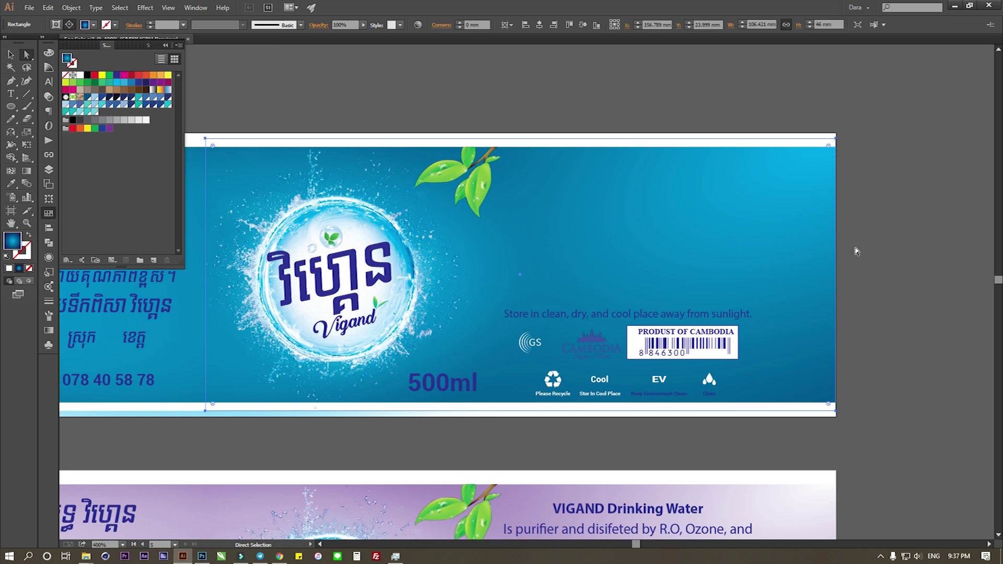
key(v)
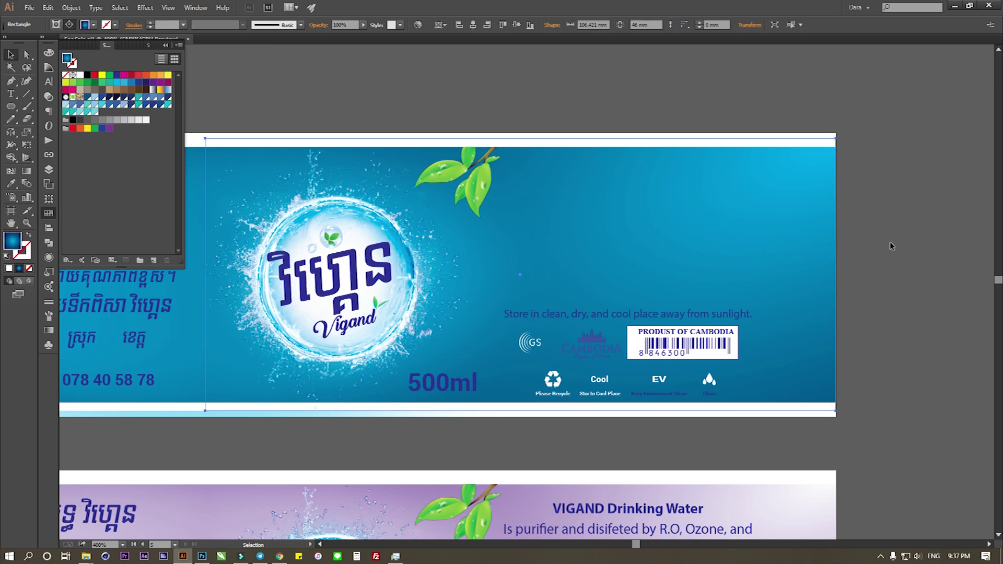
click(783, 216)
right_click(763, 229)
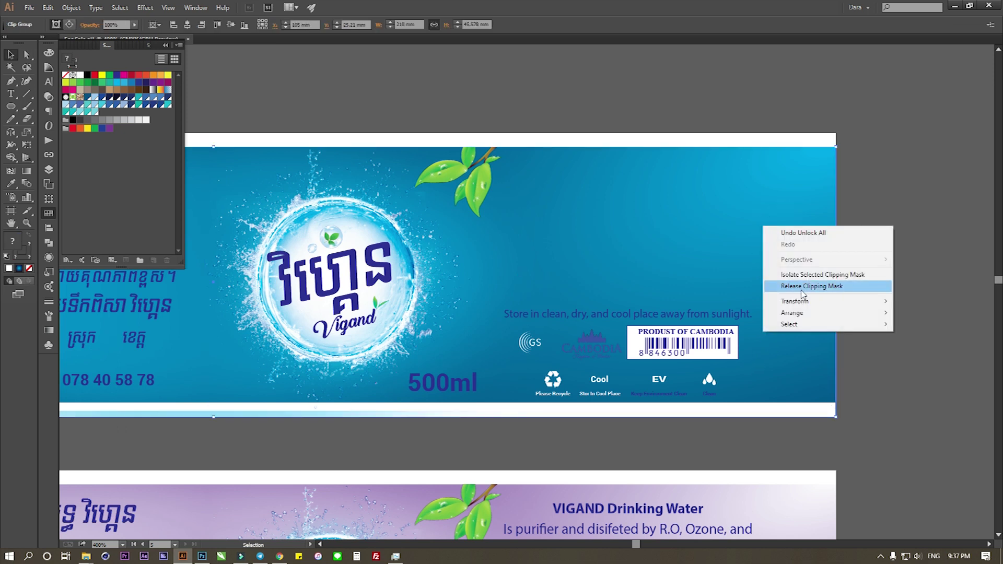
click(802, 289)
click(896, 309)
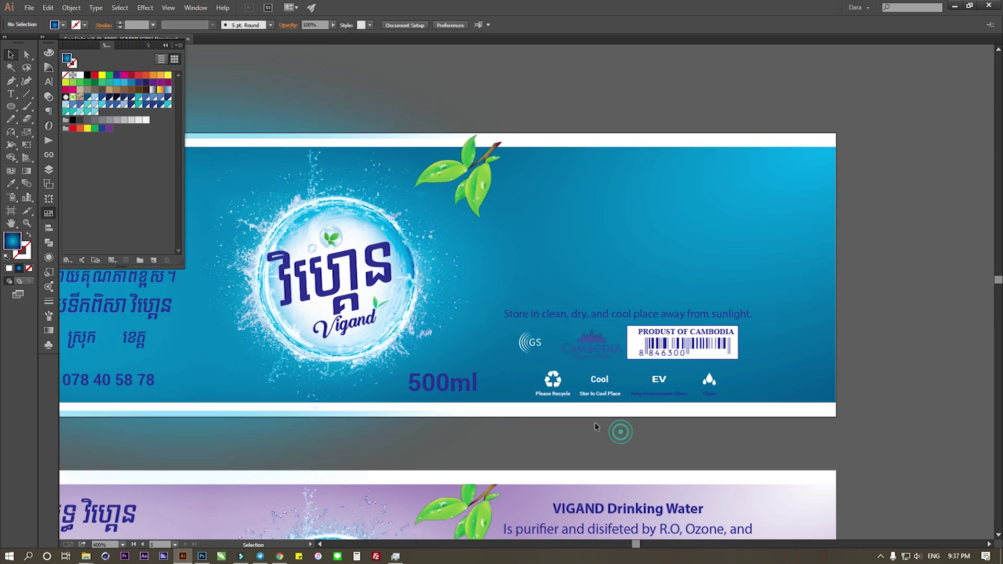
Make the storage sentence about sunlight white with no outline stroke
scroll(666, 328, up, 1)
key(a)
click(635, 313)
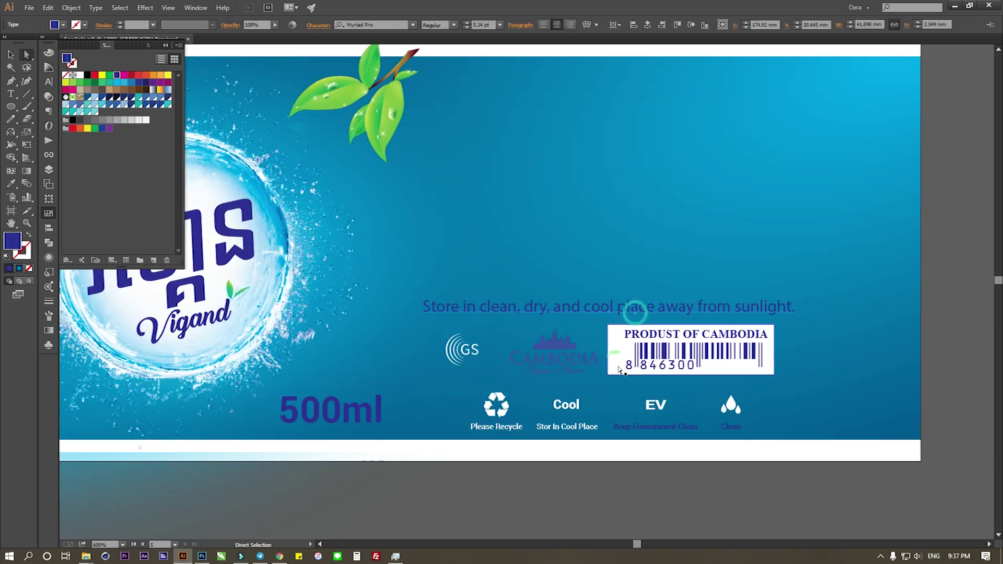
key(i)
click(566, 411)
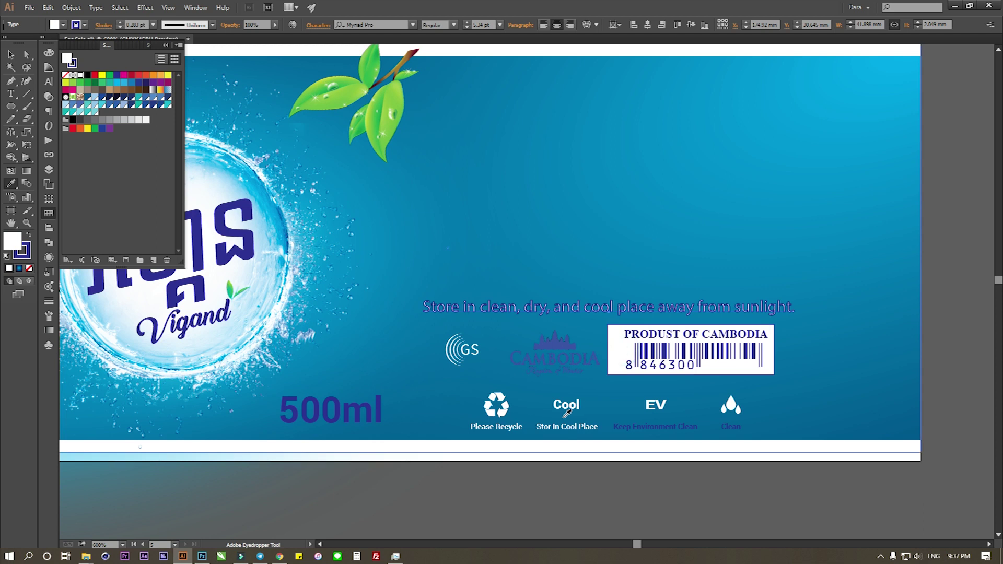
click(29, 269)
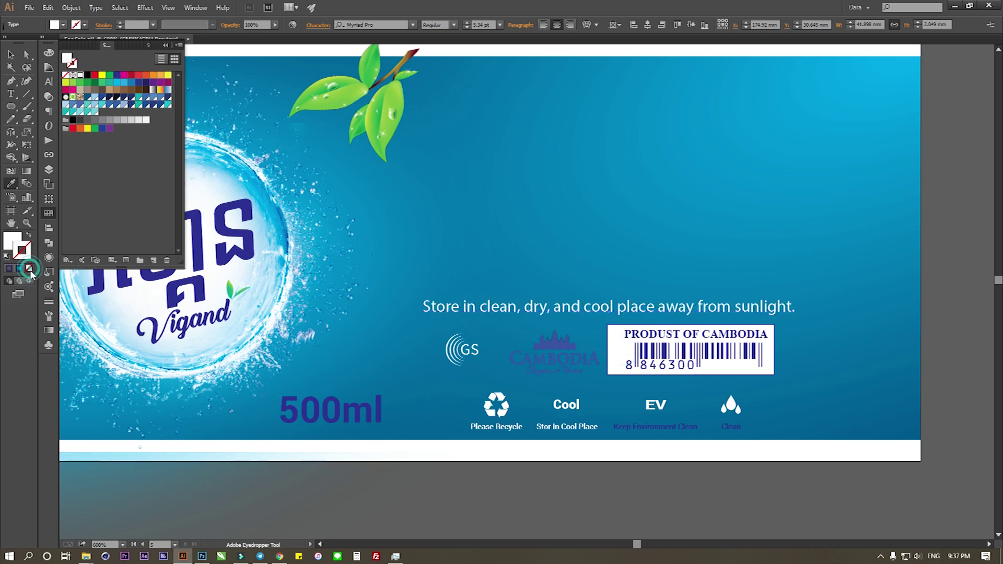
key(v)
click(507, 490)
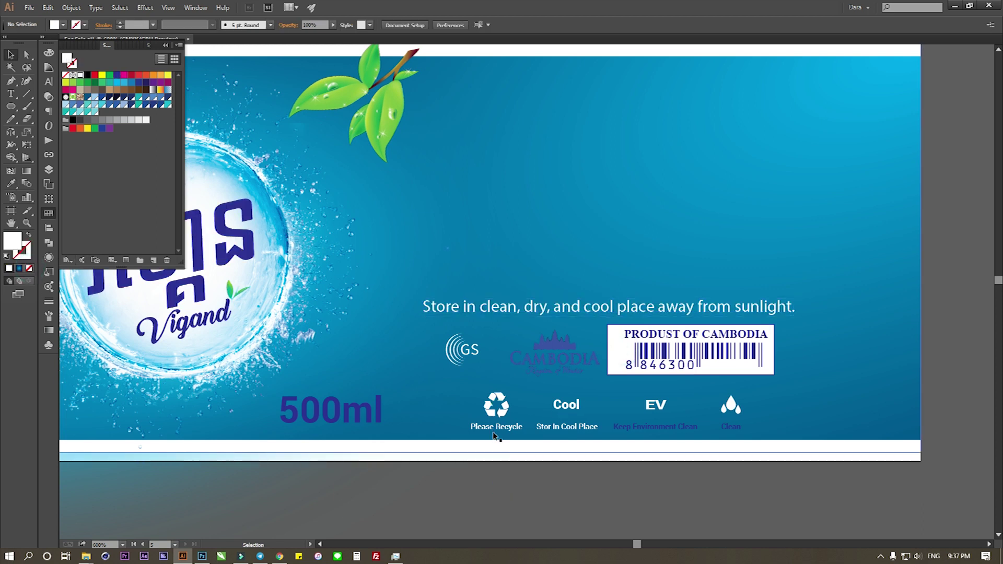
Inspect the linked water splash image, then bring the next label artboard into view
key(a)
click(368, 266)
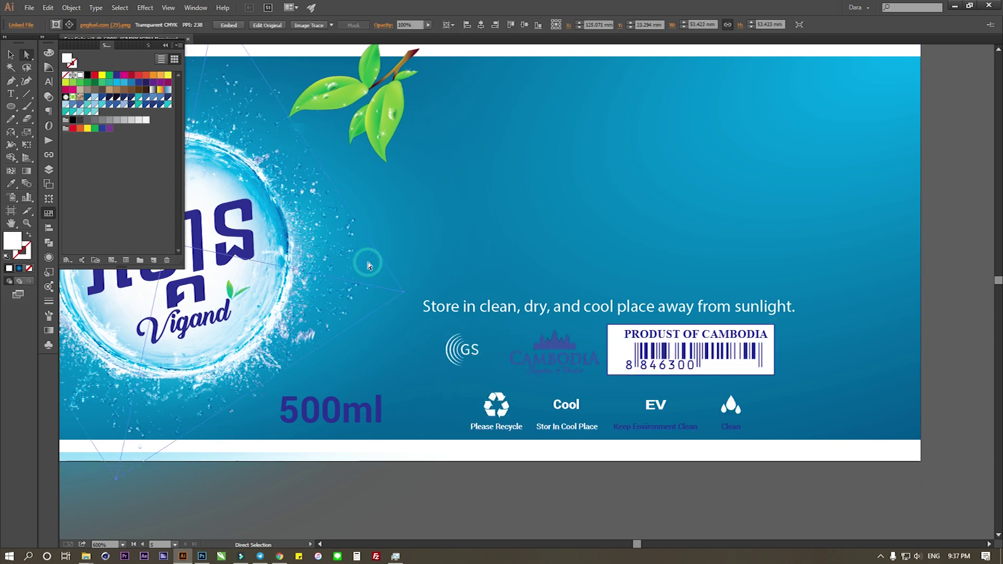
key(v)
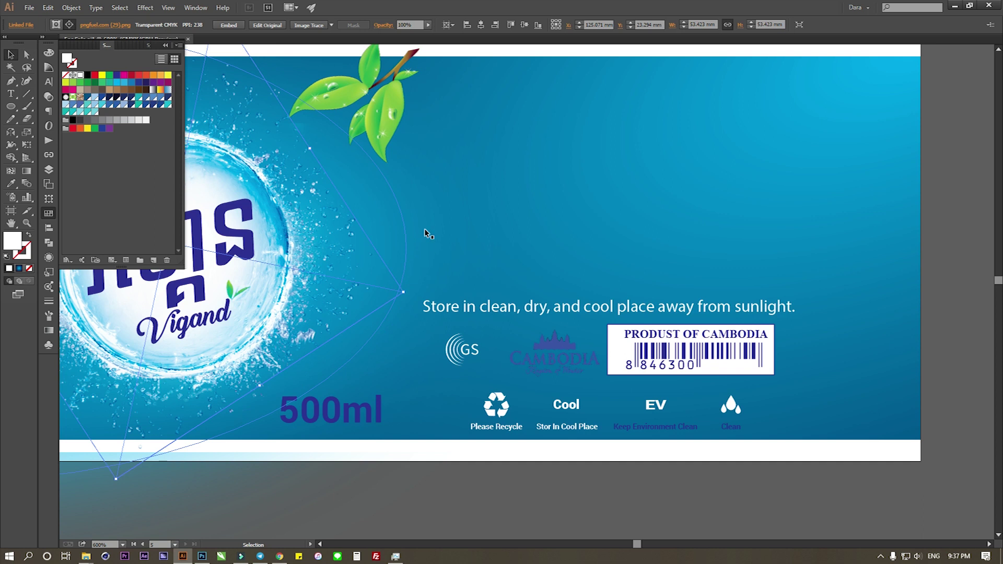
click(410, 233)
key(a)
scroll(341, 227, up, 3)
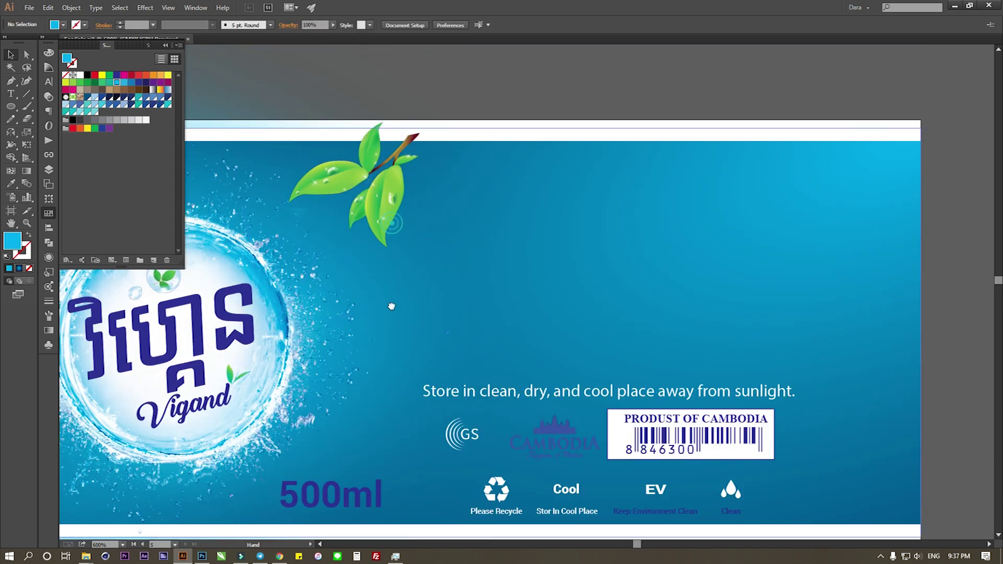
drag(464, 224, 466, 230)
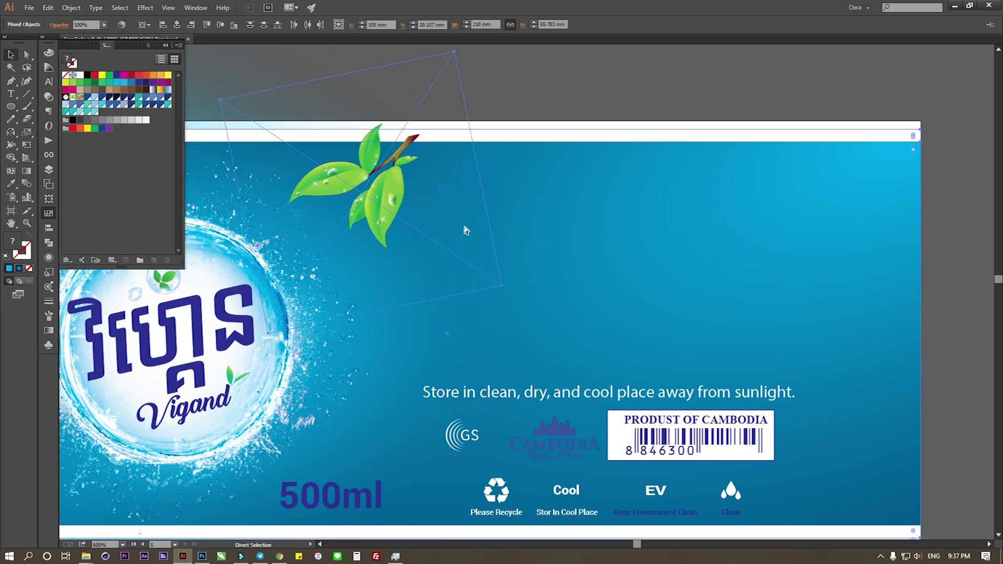
drag(514, 433, 511, 291)
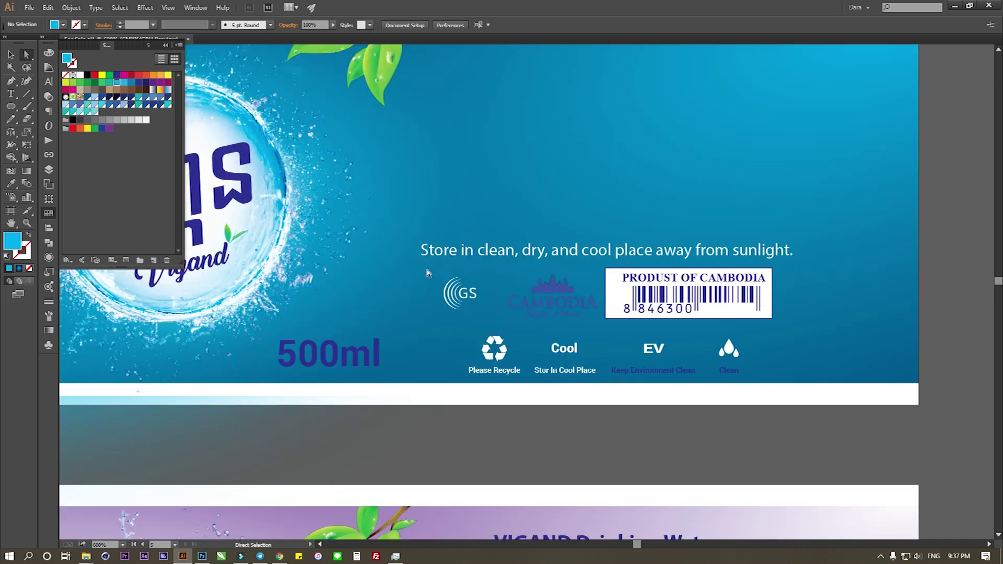
Give the GS logo, recycle, Cool, EV and drops icons the barcode's dark blue
click(488, 322)
scroll(487, 323, up, 3)
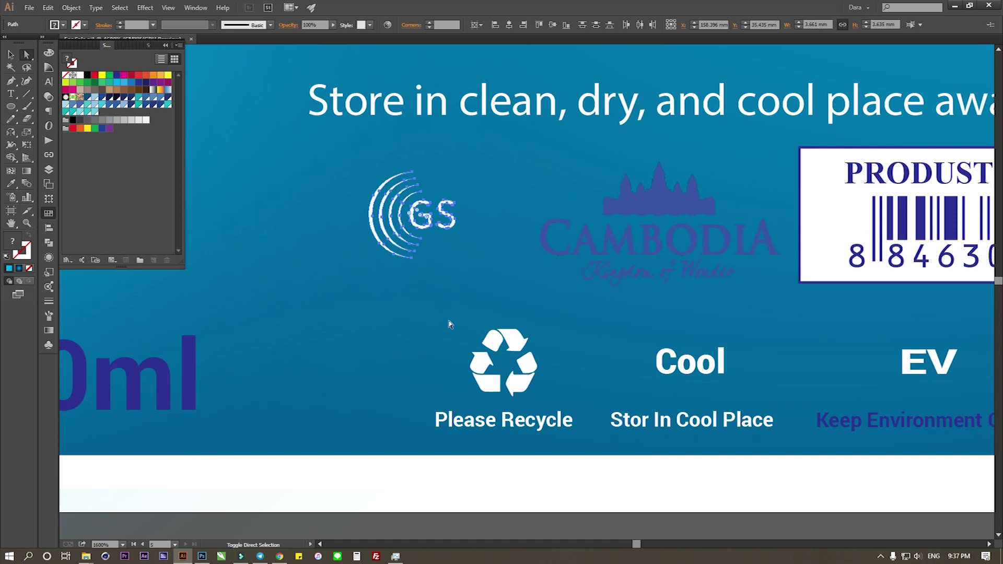
drag(439, 303, 563, 403)
drag(674, 370, 679, 372)
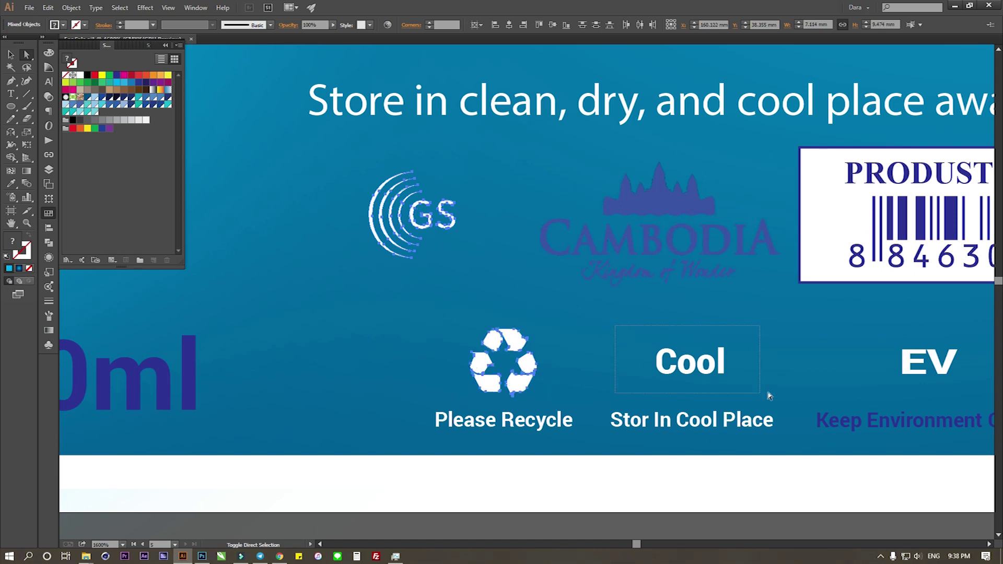
drag(768, 395, 471, 365)
drag(565, 287, 875, 366)
key(i)
click(653, 170)
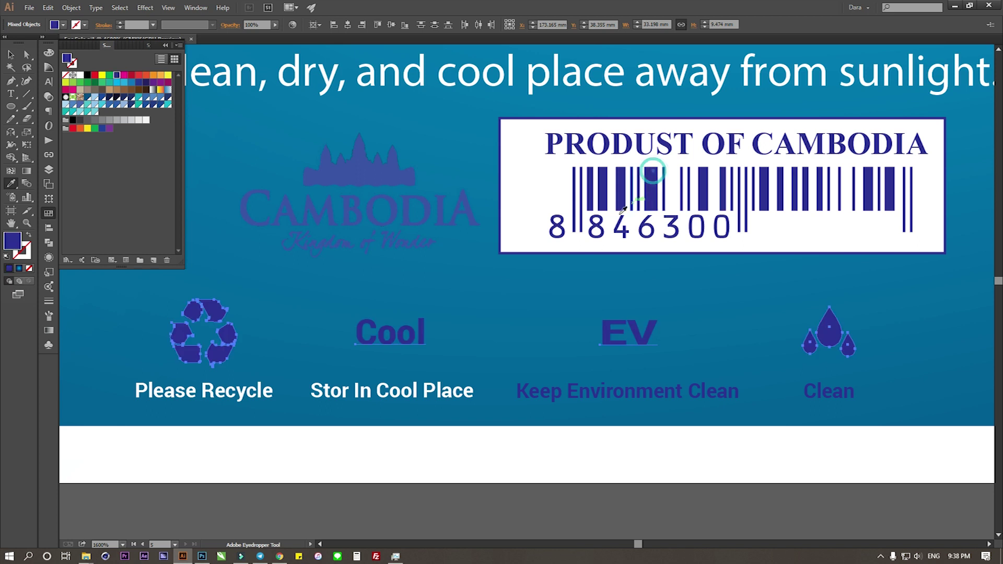
Make the Keep Environment Clean and Clean captions white
click(610, 449)
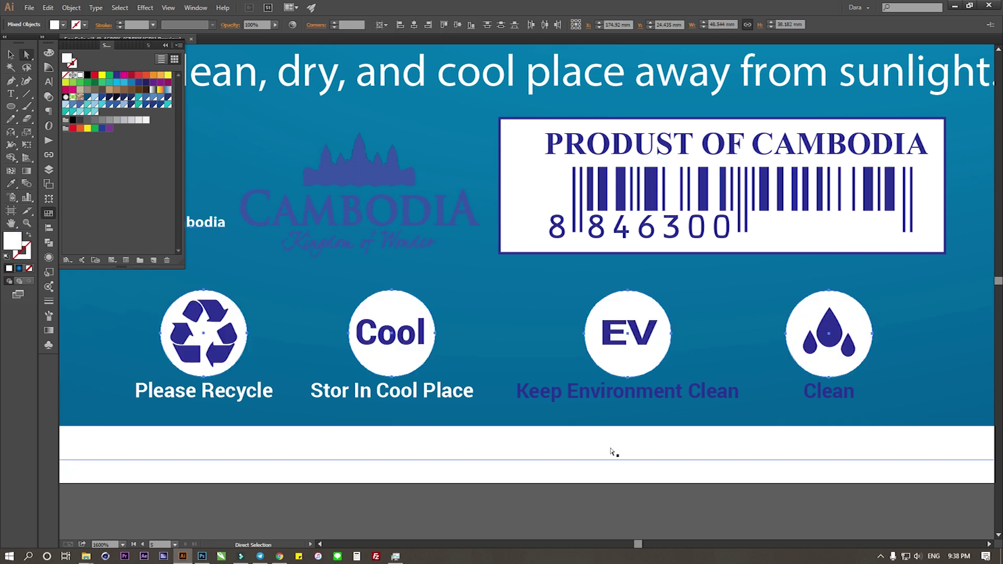
click(608, 397)
shift+click(843, 400)
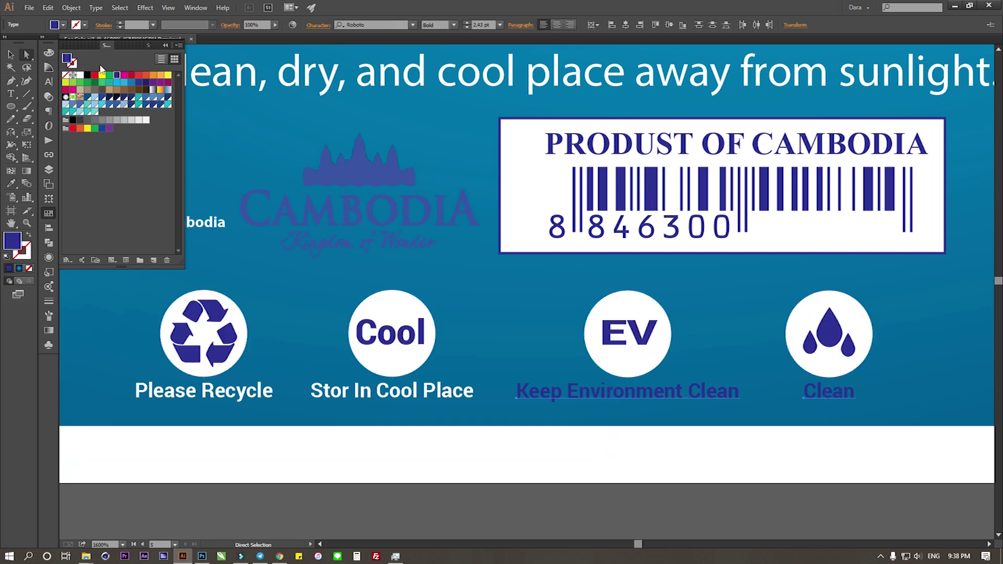
click(81, 75)
click(588, 504)
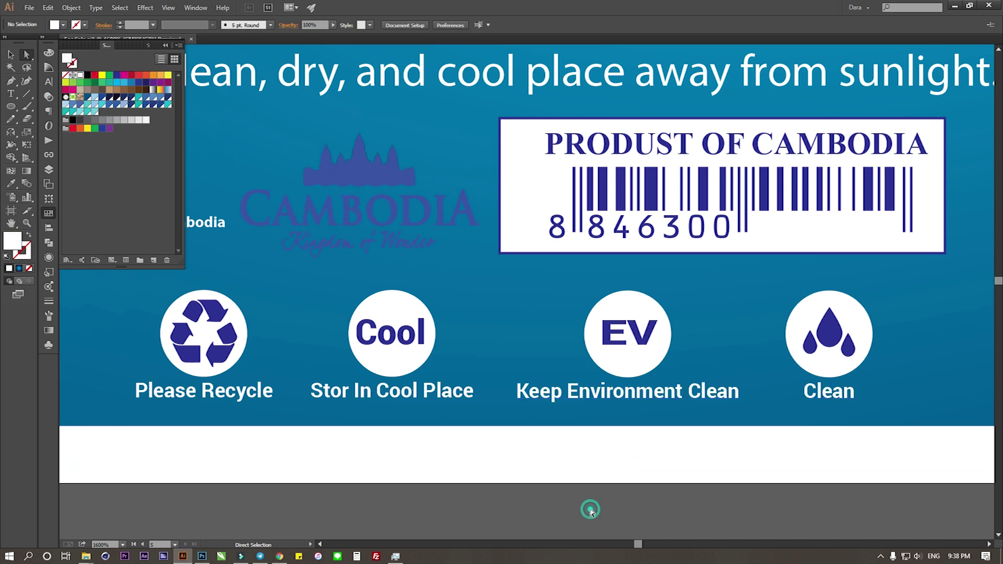
scroll(746, 457, down, 3)
scroll(748, 458, down, 2)
Make the 500ml and Tel texts on the Khmer panel white
scroll(758, 340, up, 3)
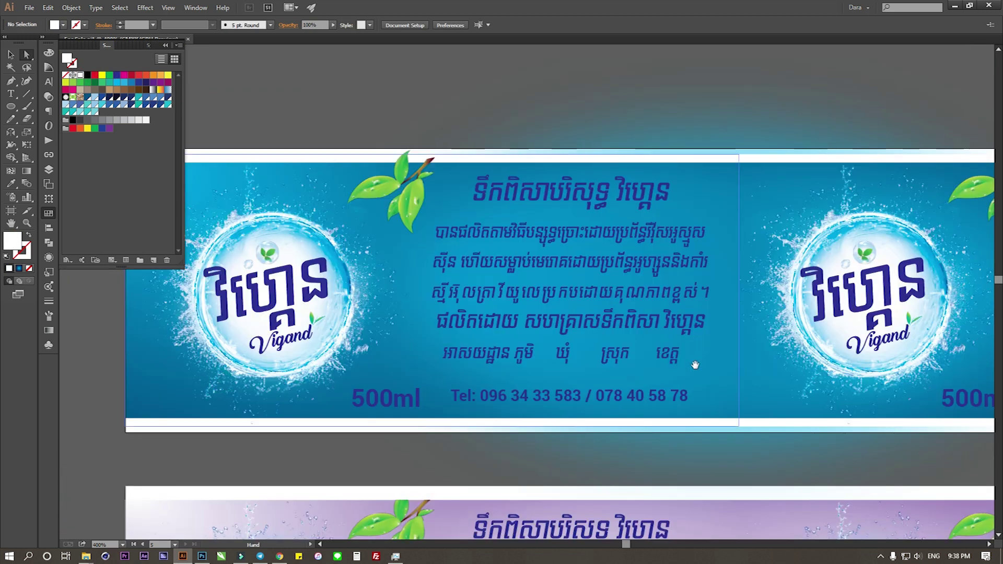
drag(760, 336, 571, 405)
key(a)
click(309, 418)
drag(308, 418, 621, 385)
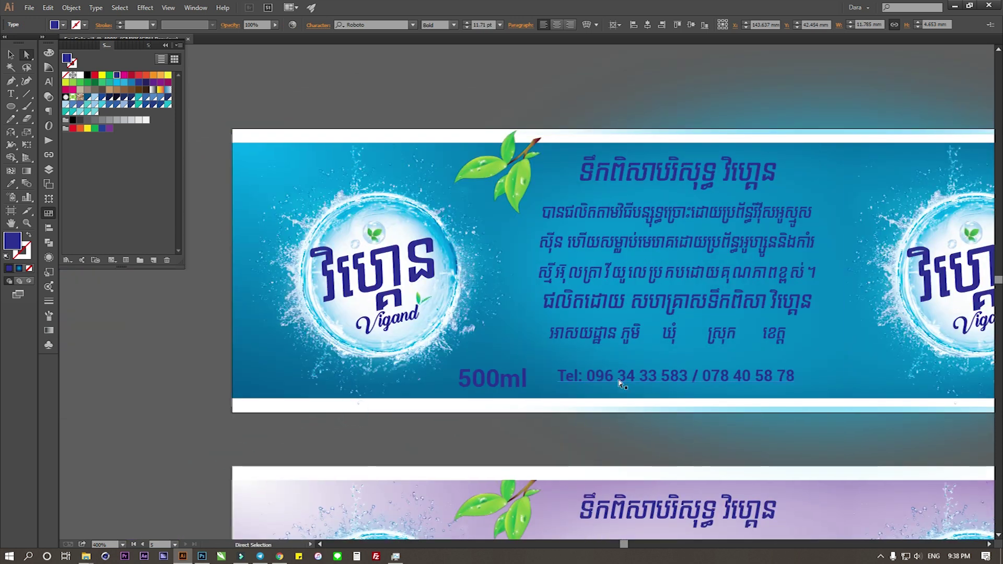
shift+click(508, 383)
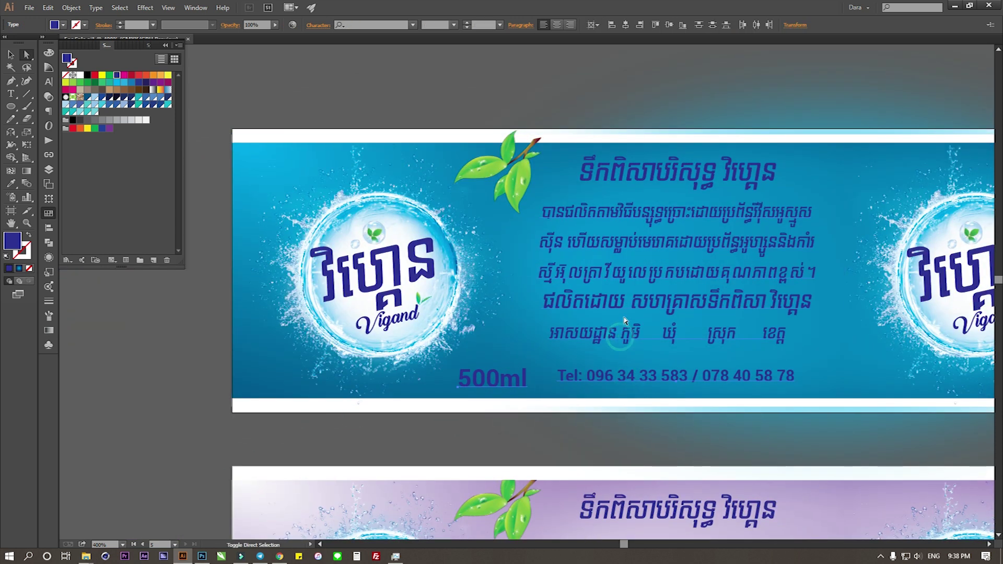
click(80, 75)
Select the linked Cambodia logo and open its original in Photoshop with Edit Original
click(507, 223)
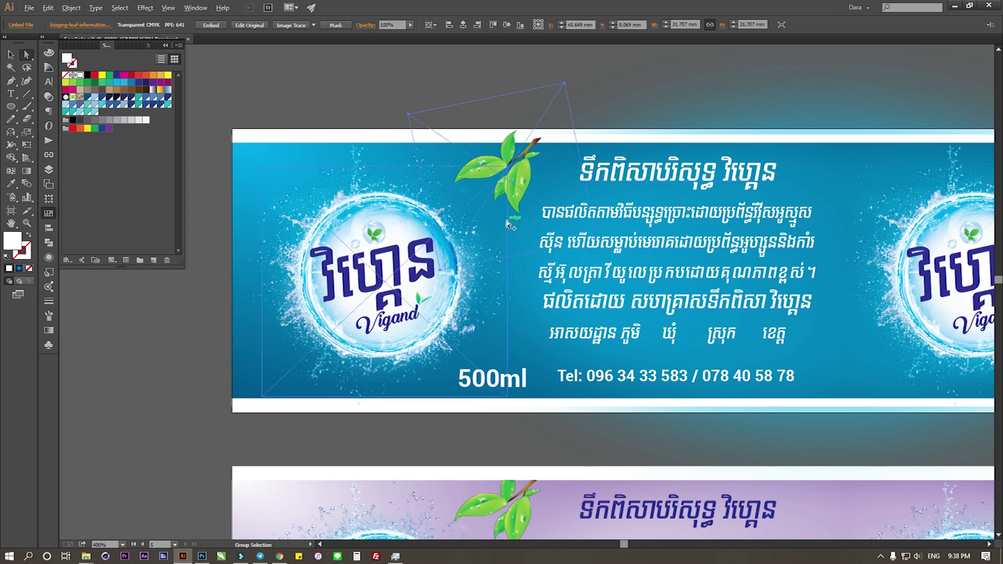
alt+scroll(507, 223, down, 2)
click(863, 324)
key(v)
alt+scroll(718, 289, up, 4)
key(a)
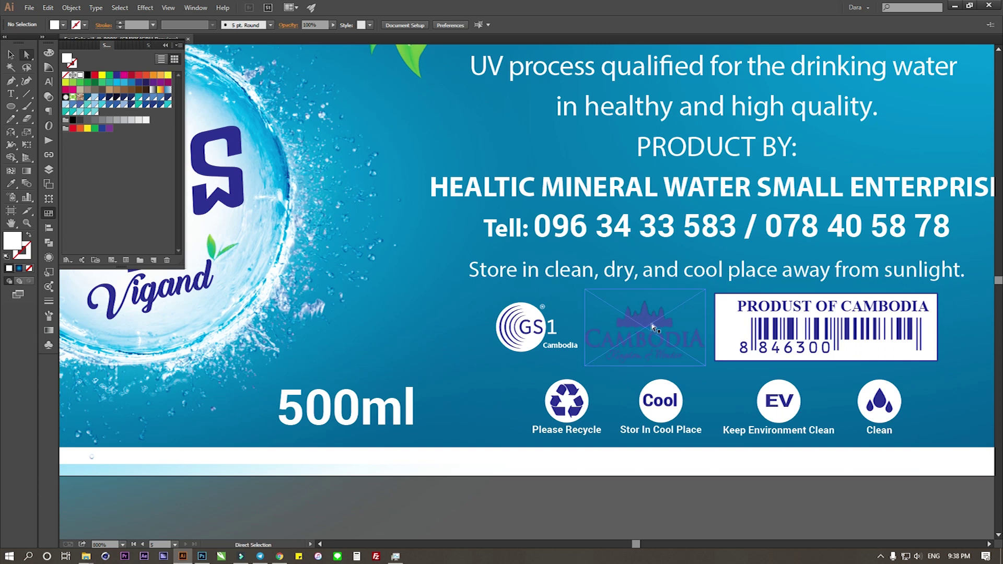
click(645, 319)
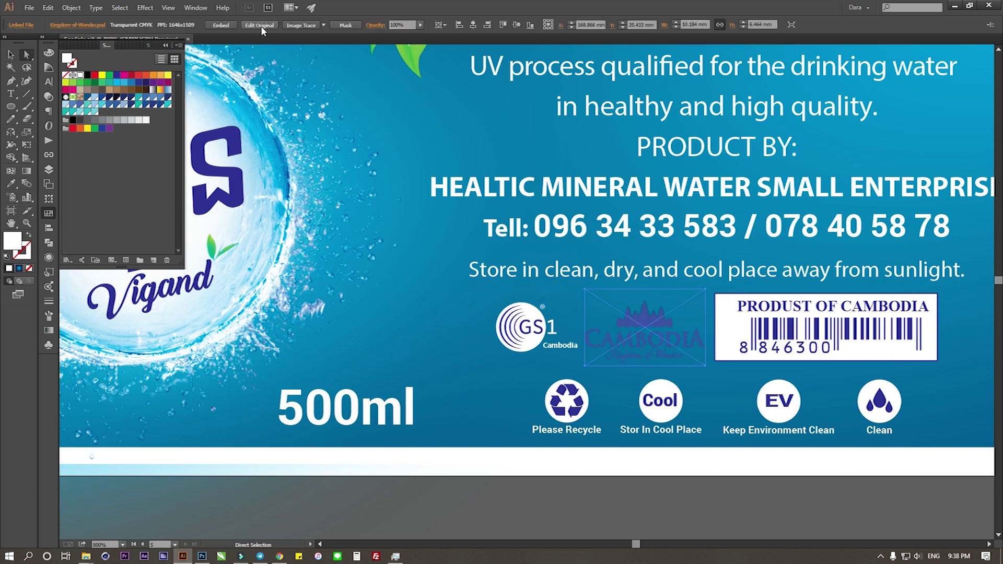
click(261, 27)
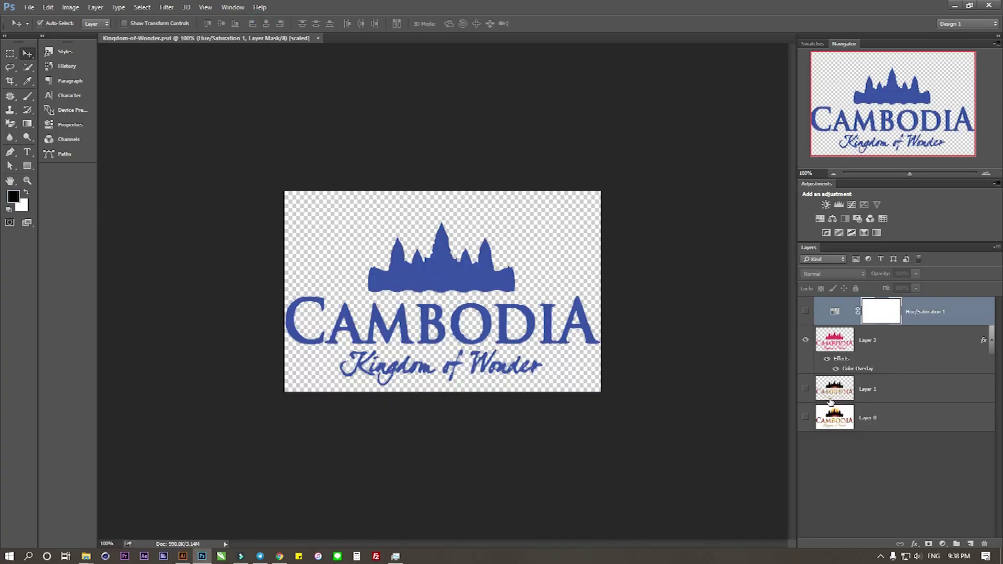
Change Layer 2's Color Overlay on the Cambodia logo to white
click(855, 370)
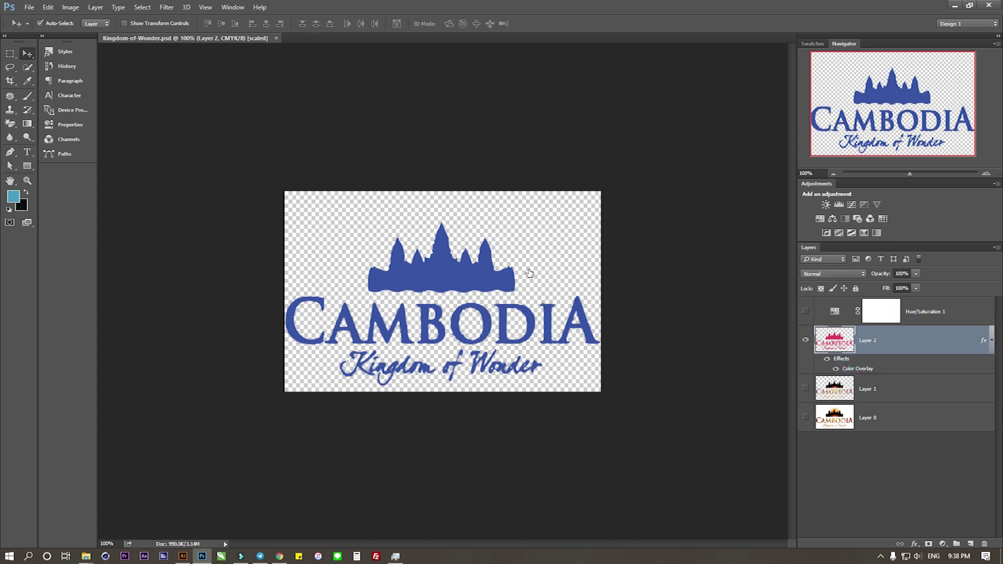
click(807, 179)
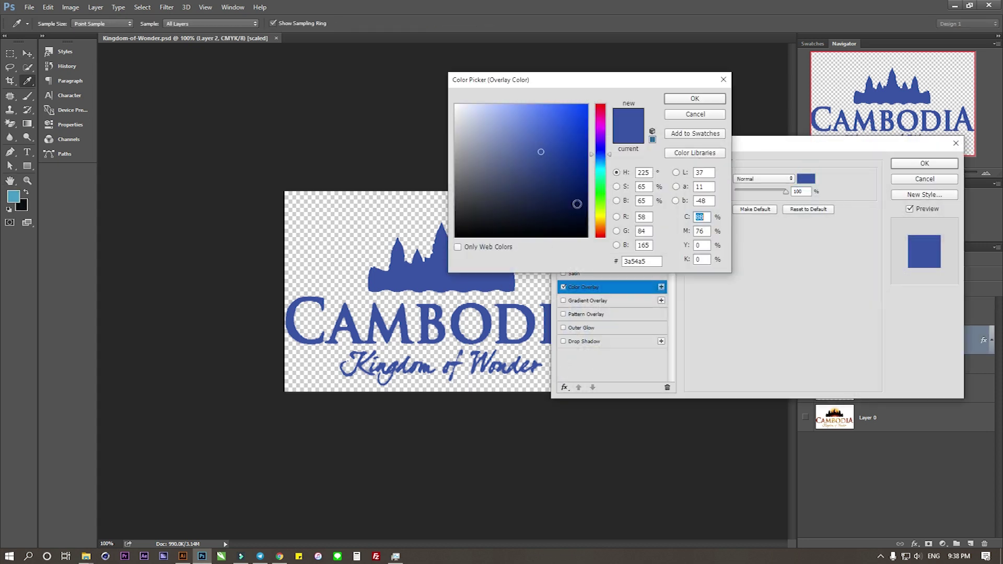
drag(517, 157, 456, 105)
click(675, 101)
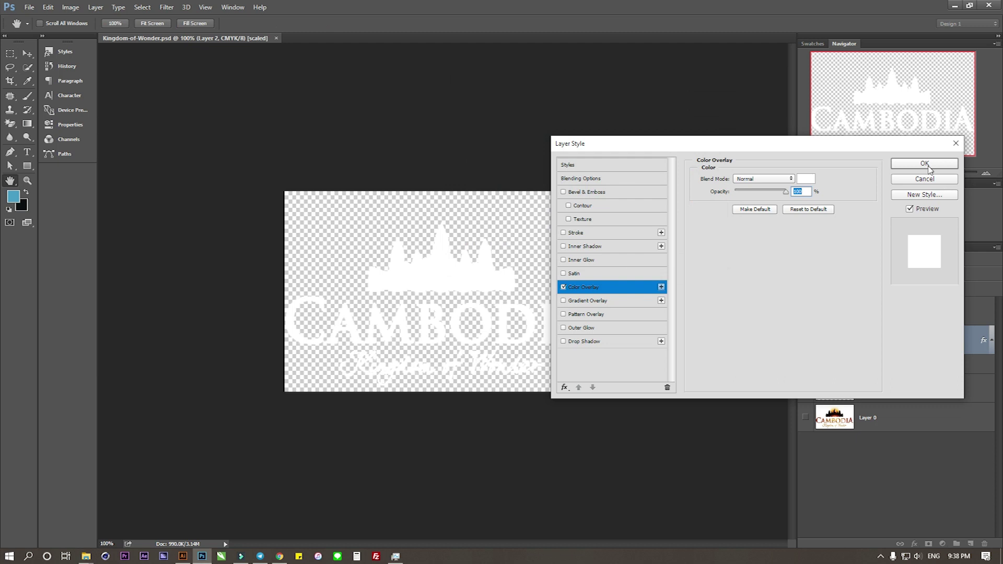
click(925, 164)
Save the white logo as 'w' in the Label Water folder and return to Illustrator
key(ctrl+shift+s)
text(w)
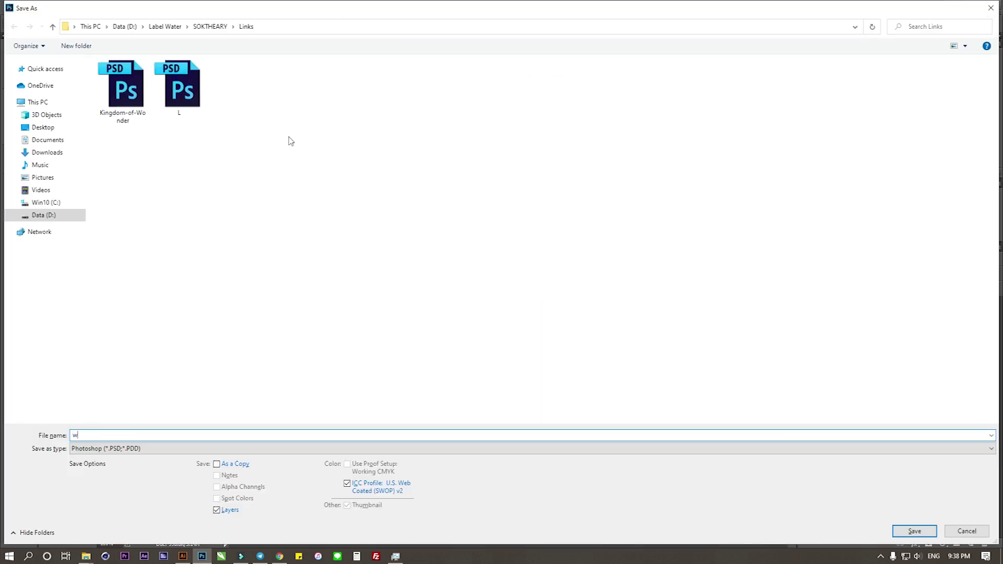
click(209, 27)
click(161, 26)
key(Return)
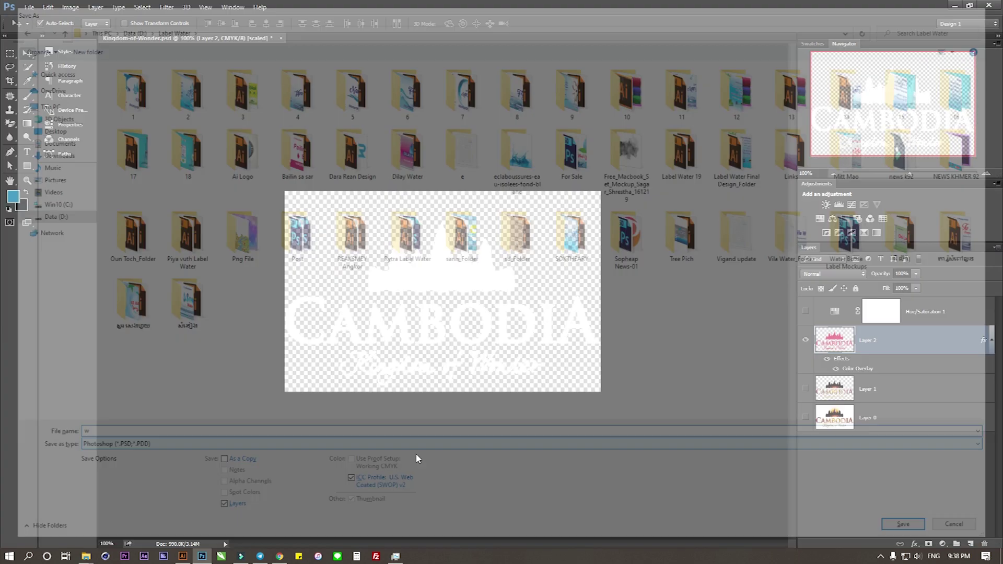
key(Return)
key(alt+Tab)
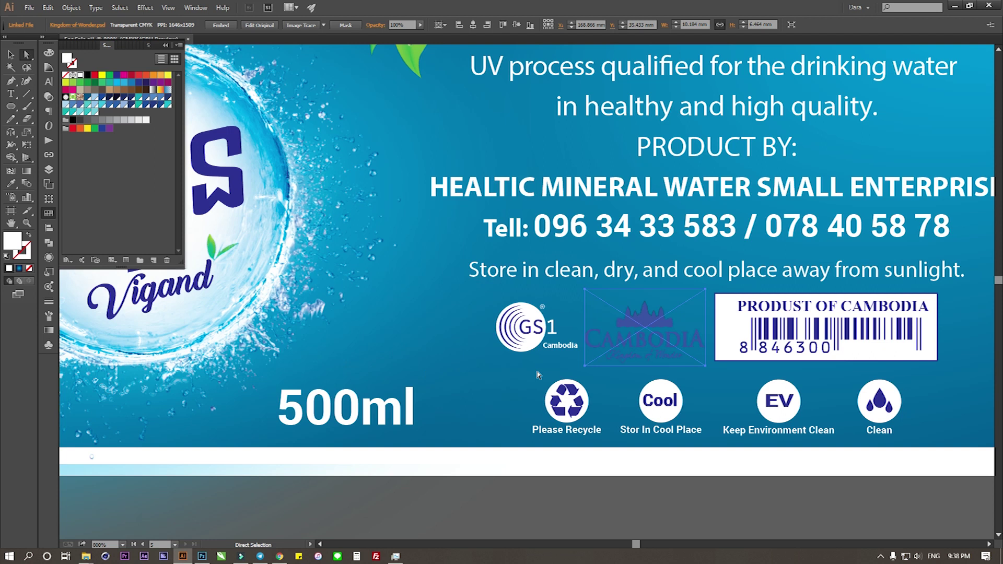
Relink the Cambodia logo to the new w.psd file
click(73, 26)
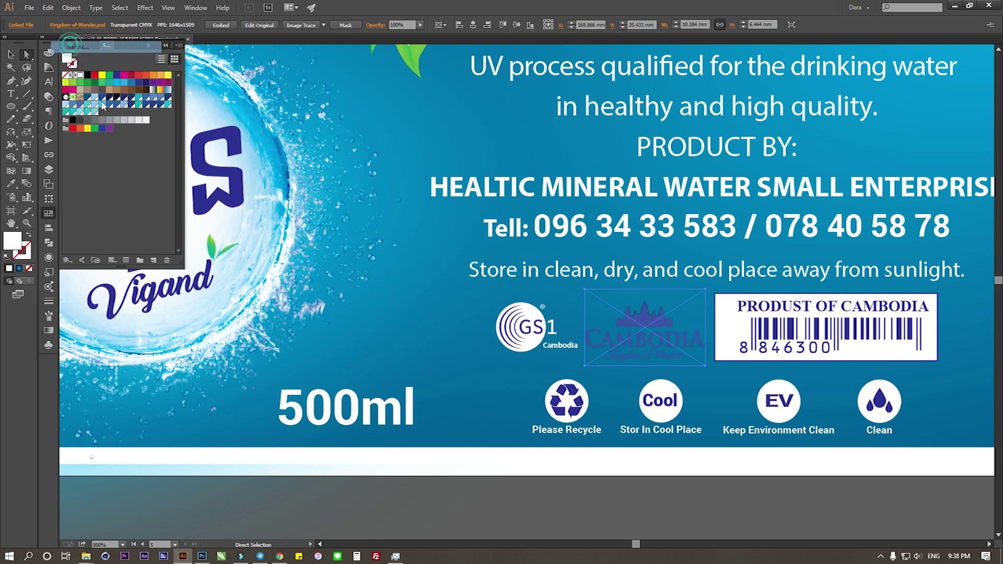
scroll(405, 366, down, 1)
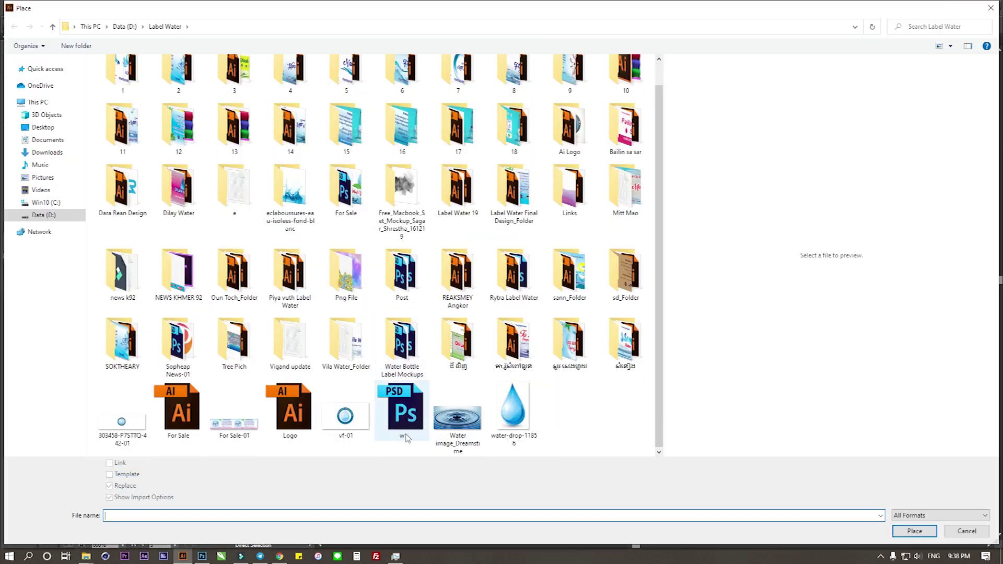
double_click(405, 410)
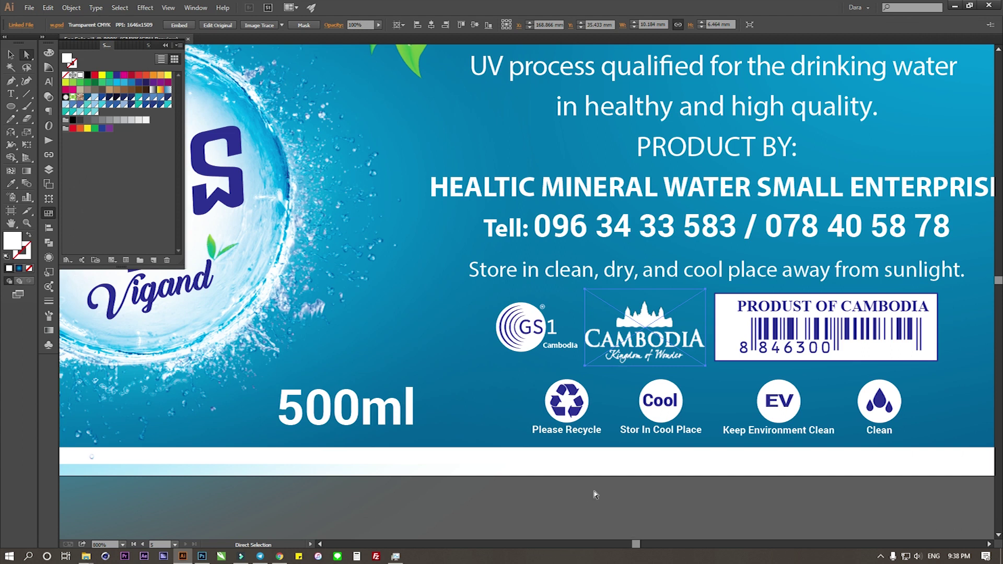
click(595, 494)
Bring the labels into view and check the top label's background rectangles
key(ctrl+minus)
key(ctrl+minus)
mouse_move(836, 316)
mouse_down()
mouse_move(845, 330)
mouse_move(636, 331)
mouse_up()
scroll(846, 329, down, 2)
drag(730, 352, 775, 359)
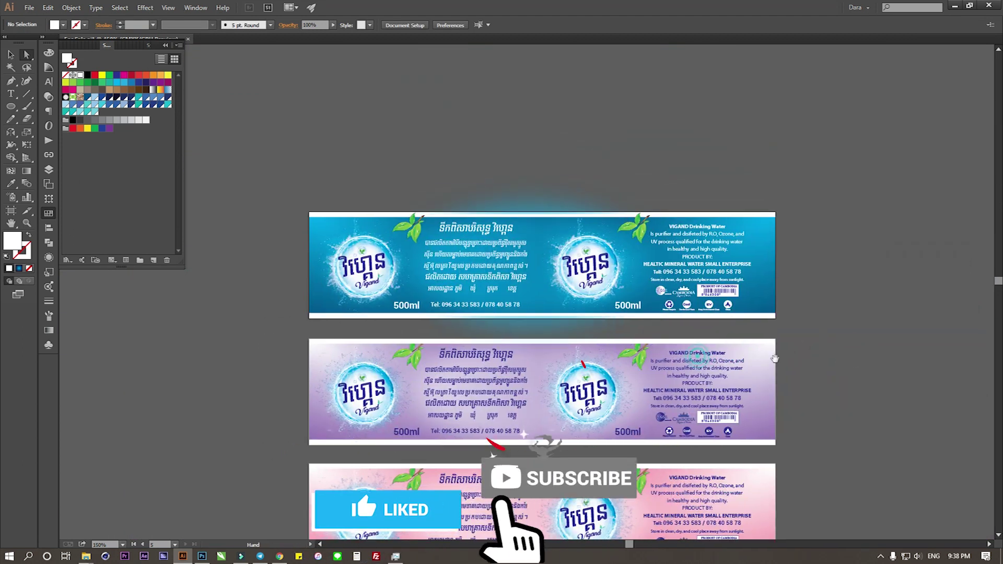
key(v)
scroll(769, 216, up, 1)
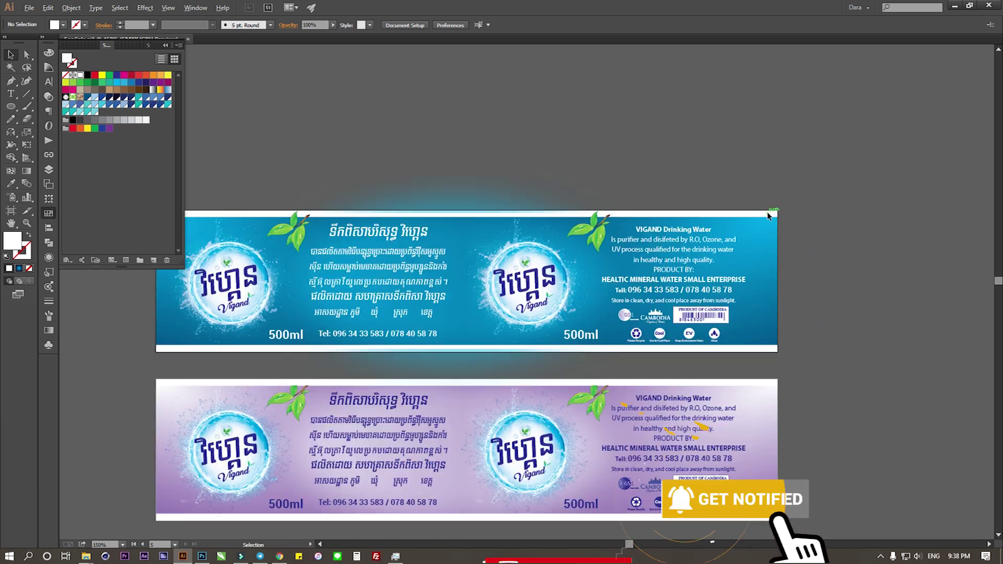
scroll(768, 216, up, 1)
click(775, 412)
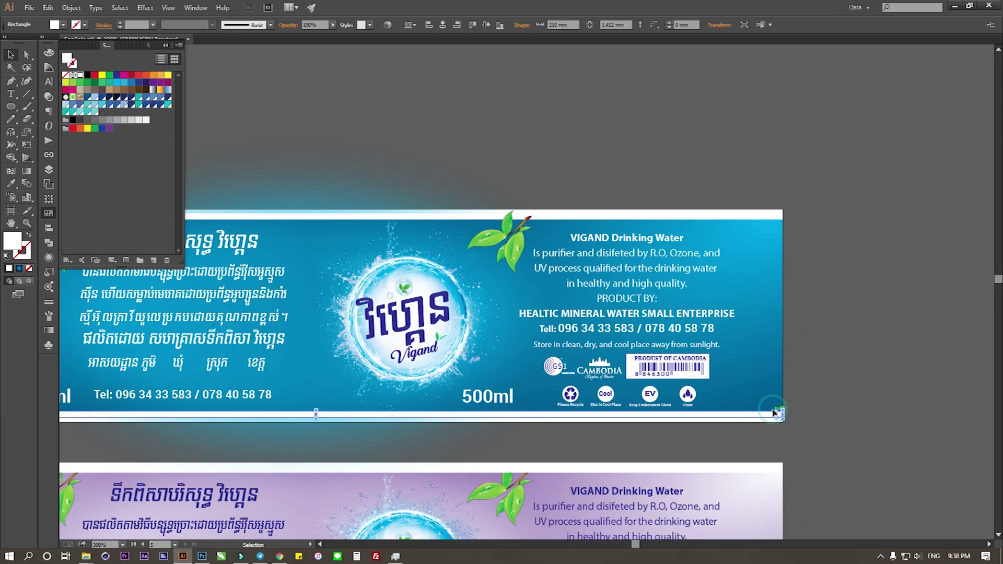
click(819, 275)
click(745, 224)
key(a)
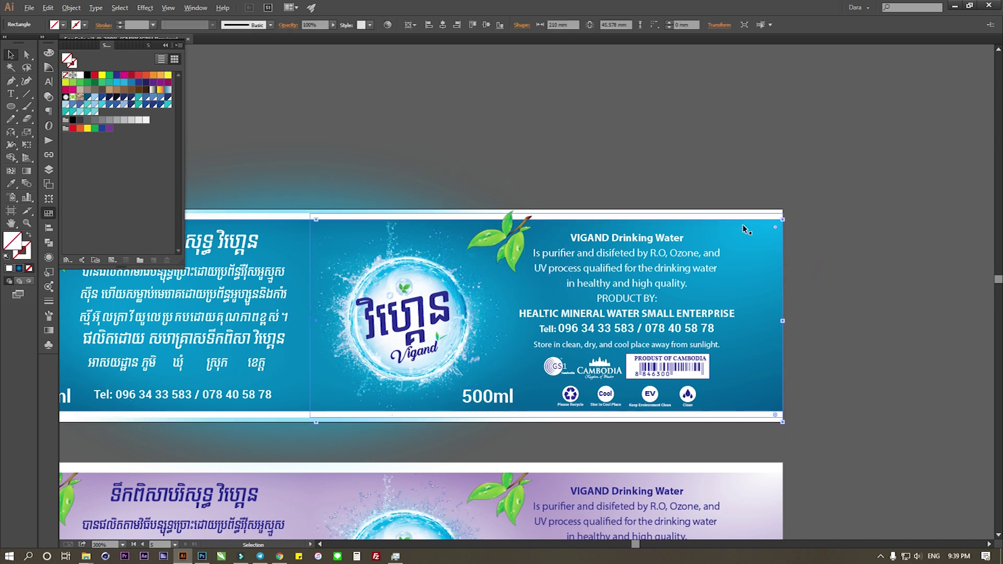
scroll(746, 230, down, 1)
click(803, 326)
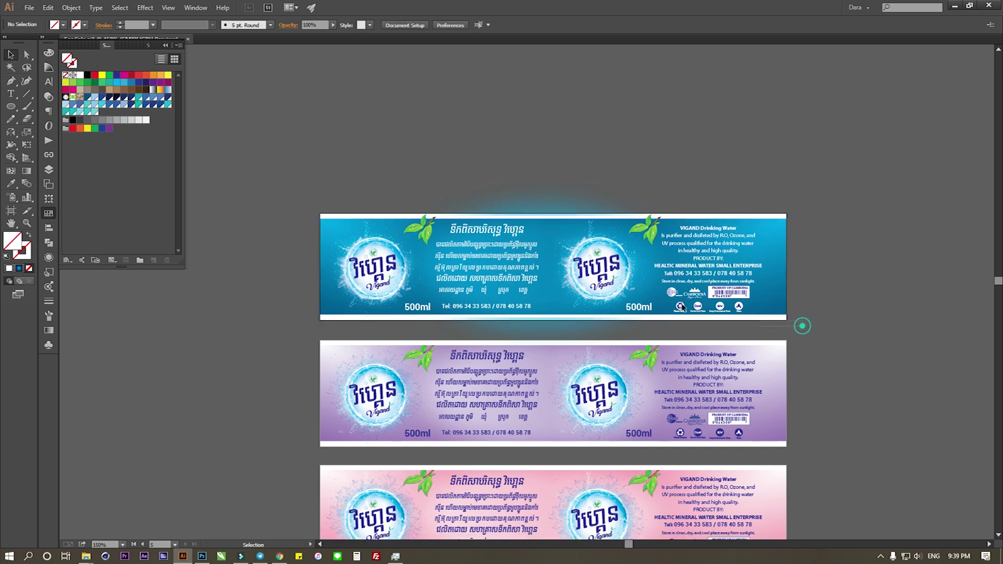
Select the whole top label and apply Make Clipping Mask to its outer rectangle
drag(309, 196, 557, 267)
right_click(557, 267)
click(581, 328)
click(862, 298)
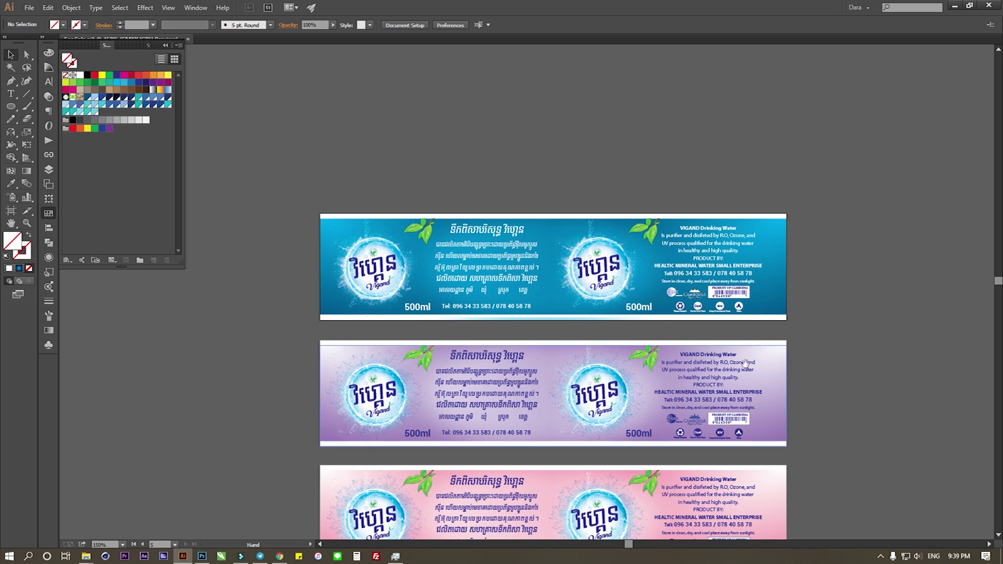
drag(676, 340, 677, 255)
scroll(677, 256, down, 3)
Try shifting the white label's background rectangle, then undo the change
scroll(669, 206, down, 1)
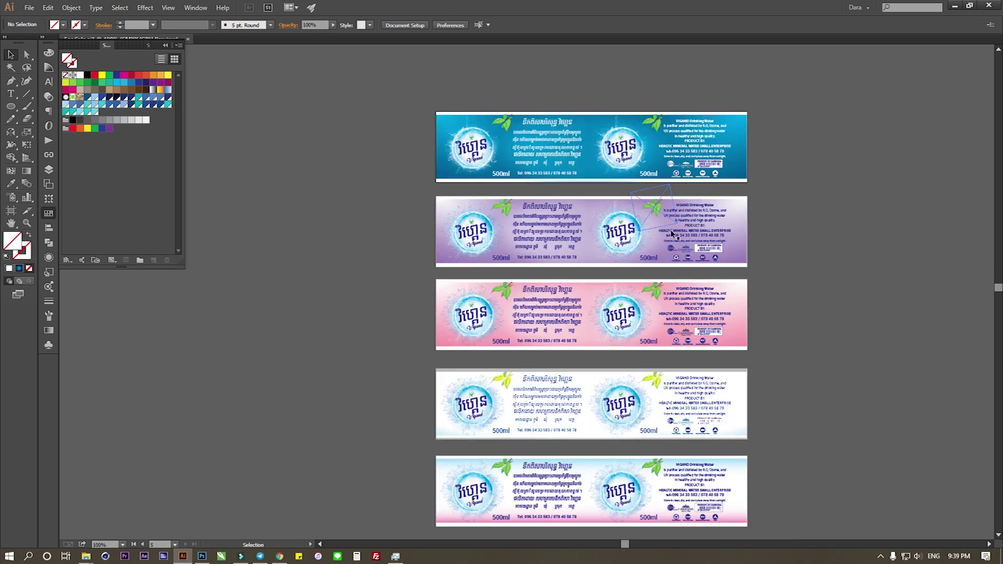
drag(682, 314, 675, 292)
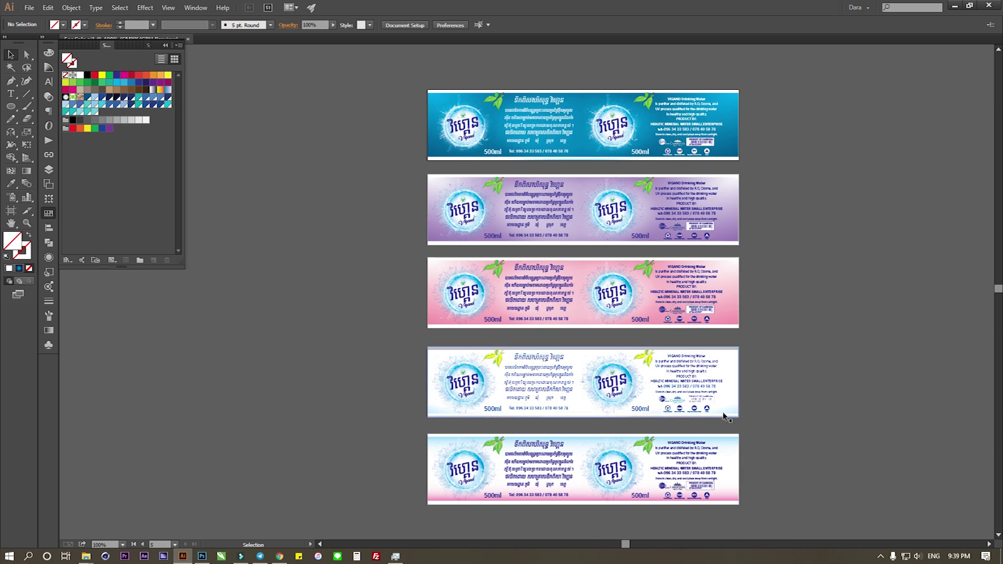
scroll(724, 415, up, 2)
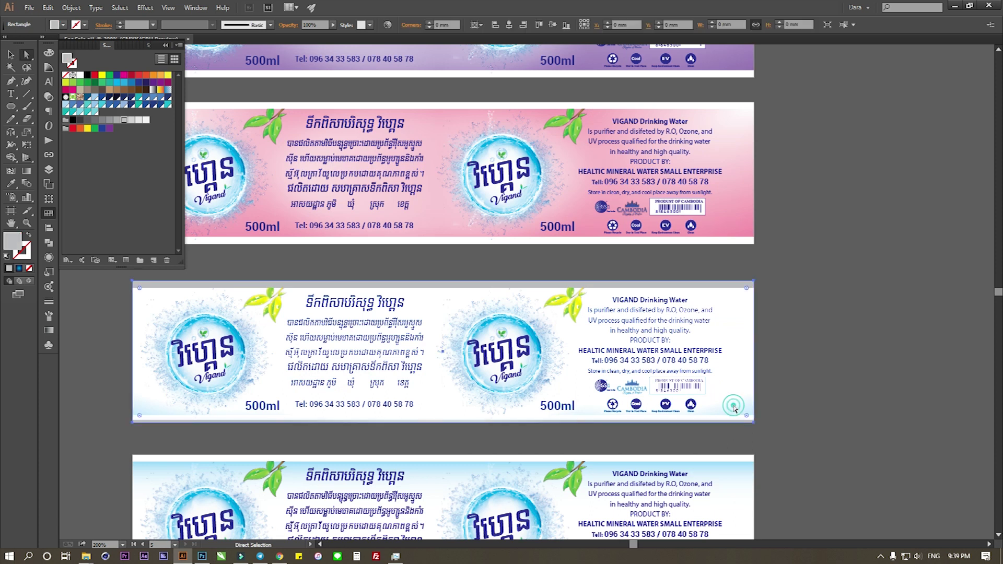
drag(727, 411, 800, 410)
key(ctrl+z)
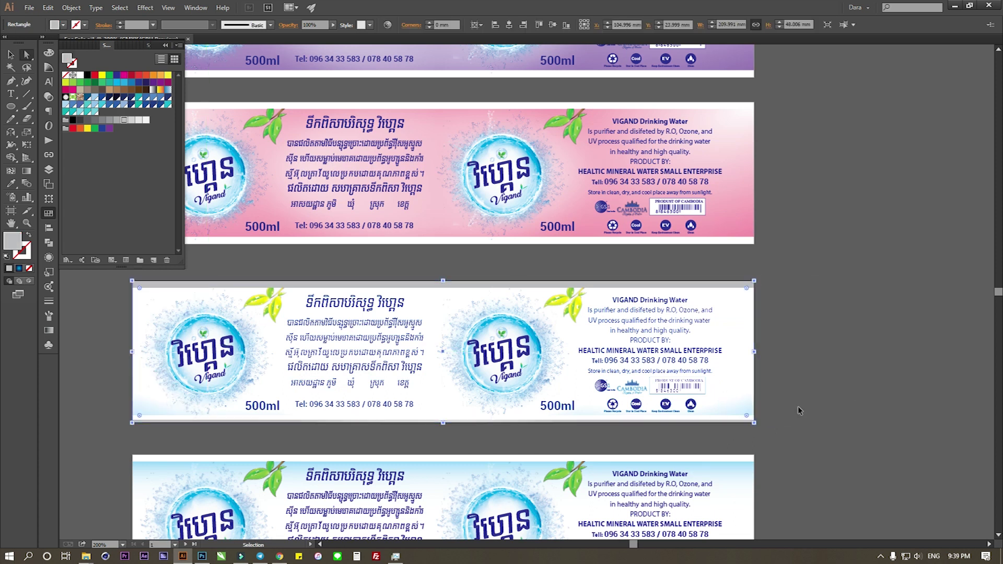
key(a)
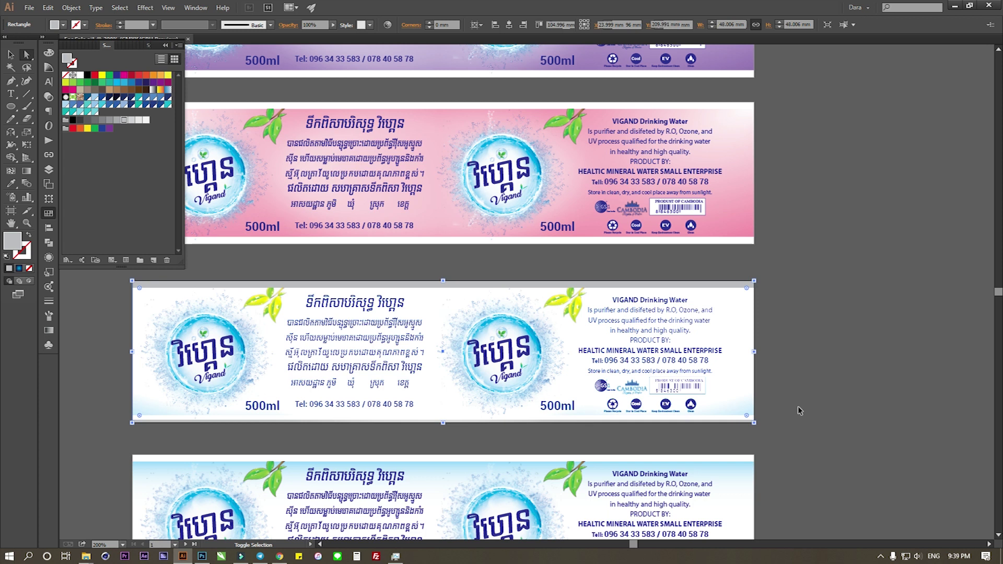
key(ctrl+z)
Fit all five label variants in view, deselect, and save the document
scroll(806, 369, down, 1)
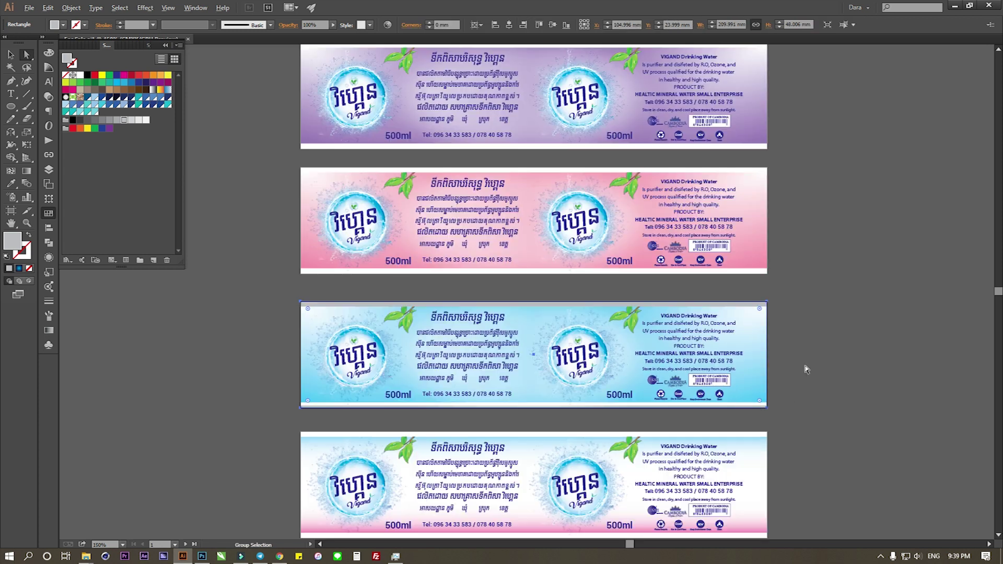
drag(804, 303, 808, 353)
scroll(807, 353, down, 2)
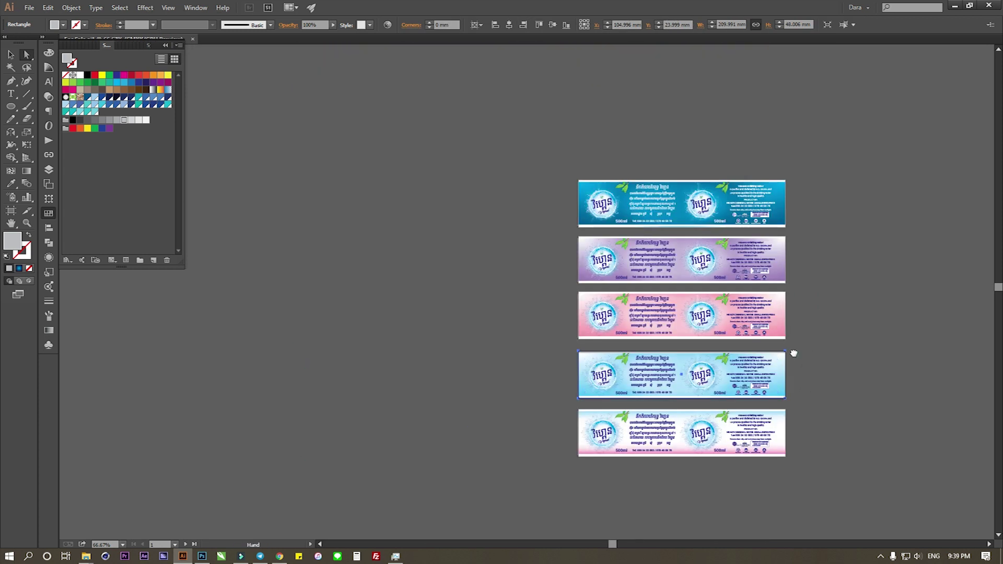
scroll(695, 389, up, 1)
drag(754, 354, 765, 375)
click(751, 374)
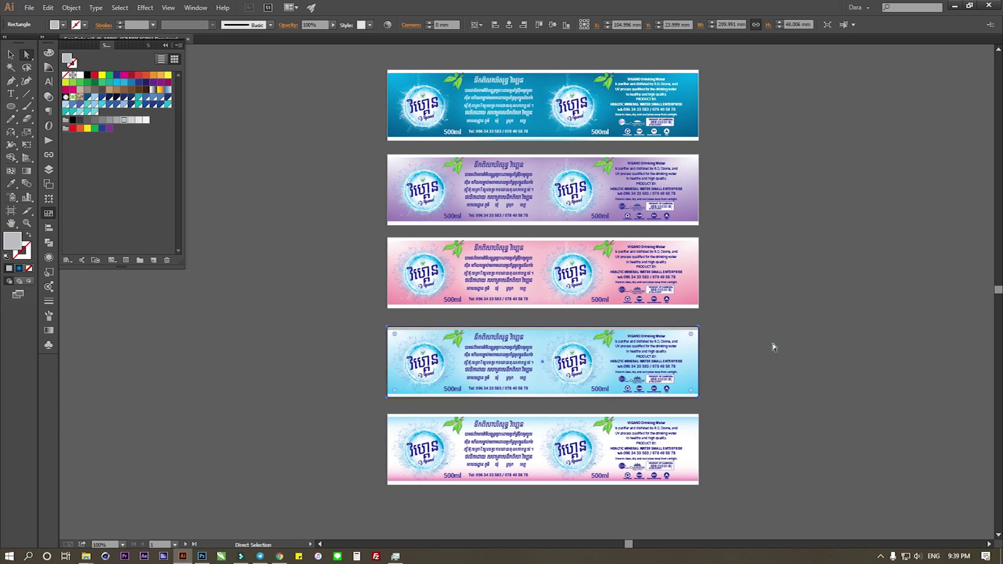
drag(754, 341, 749, 357)
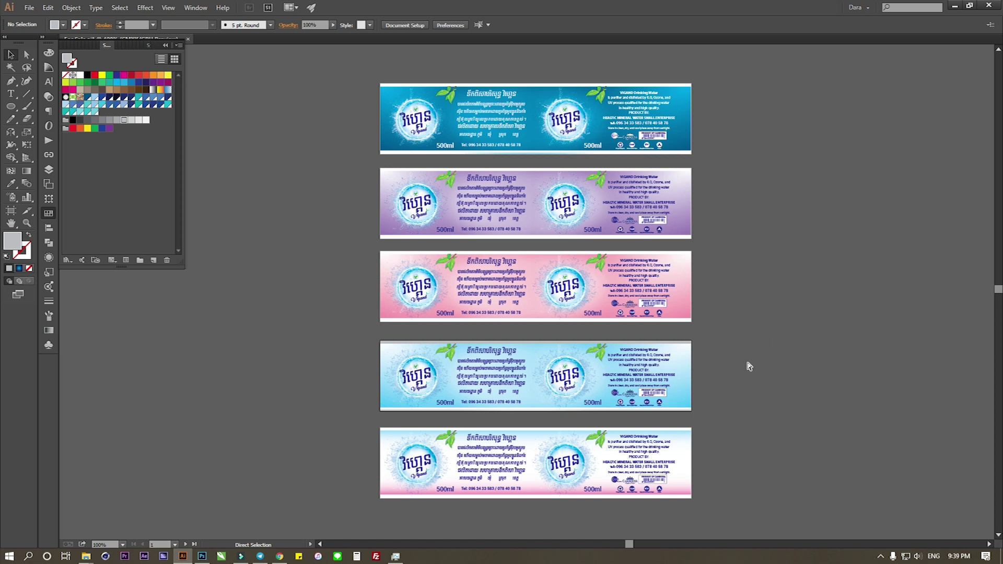
key(ctrl+s)
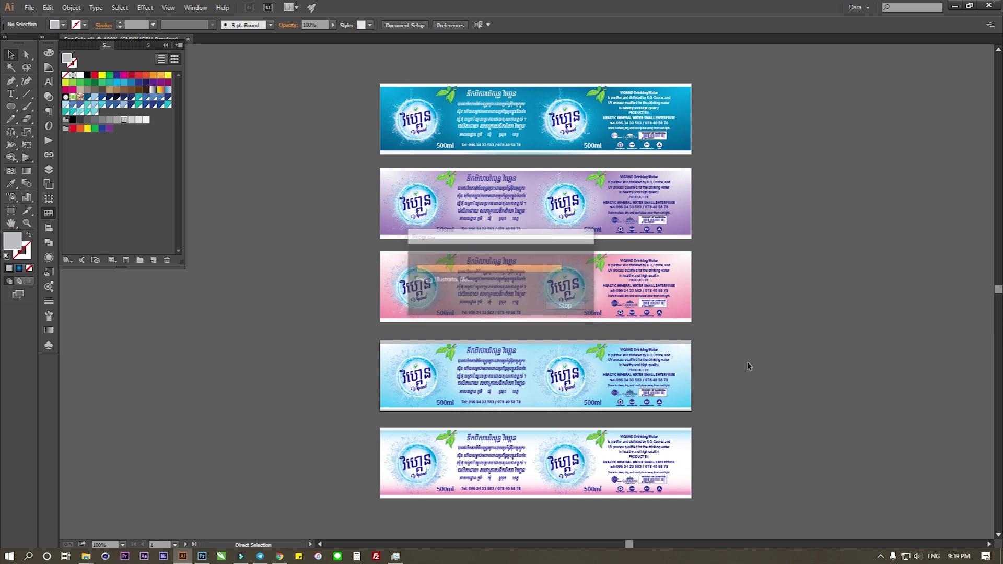
Start packaging the document and browse to the Label Water folder on drive D:
key(alt+f)
key(Down)
key(Down)
key(Down)
key(Right)
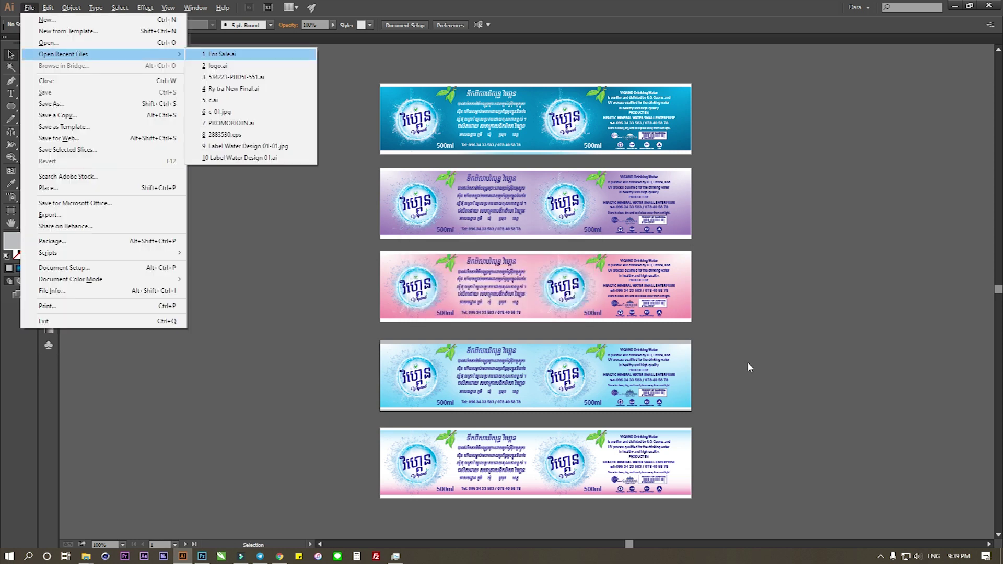
click(750, 361)
key(ctrl+alt+shift+p)
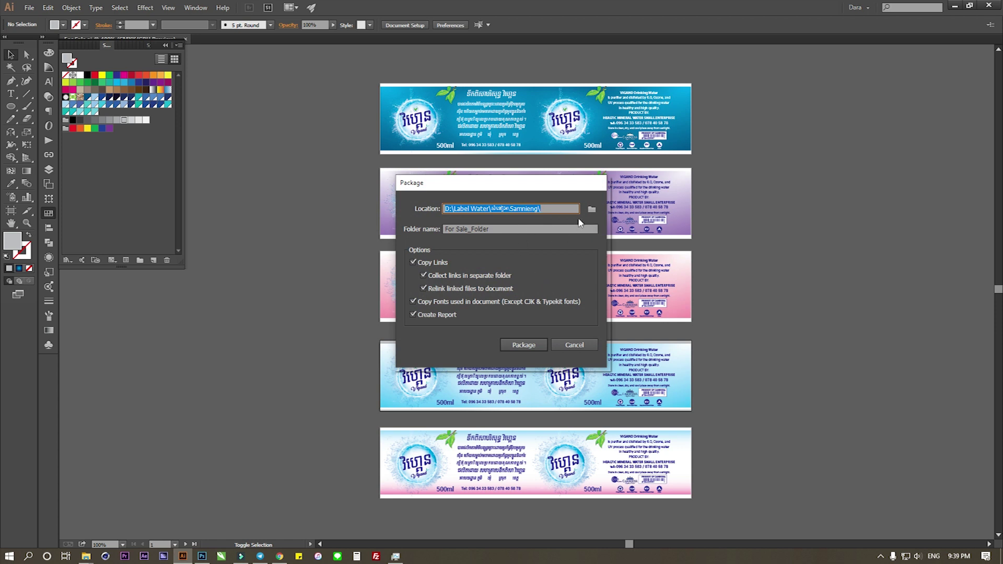
click(592, 211)
click(297, 166)
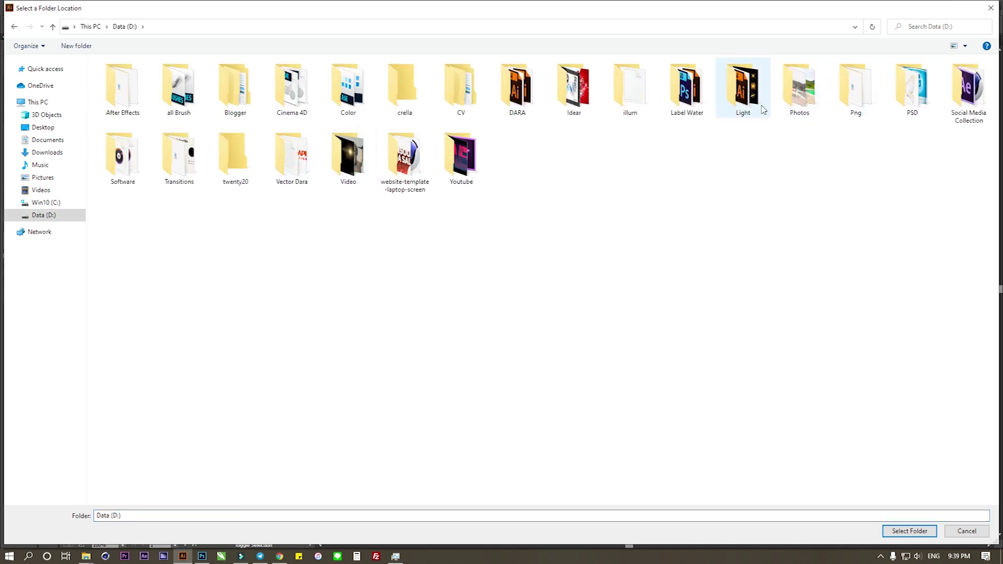
double_click(676, 99)
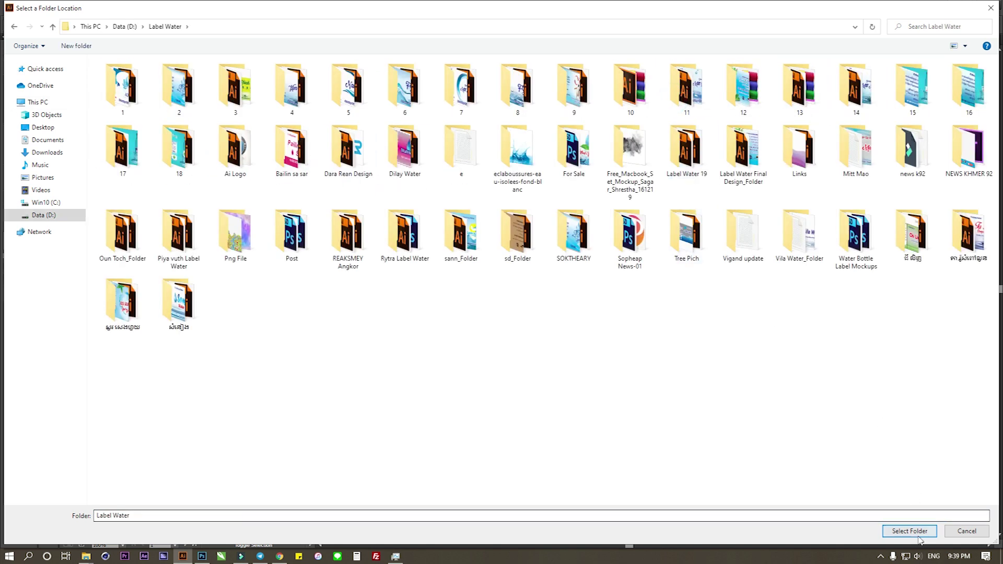
Create the package in Label Water, acknowledge the font warning, and show the package
click(914, 531)
click(534, 346)
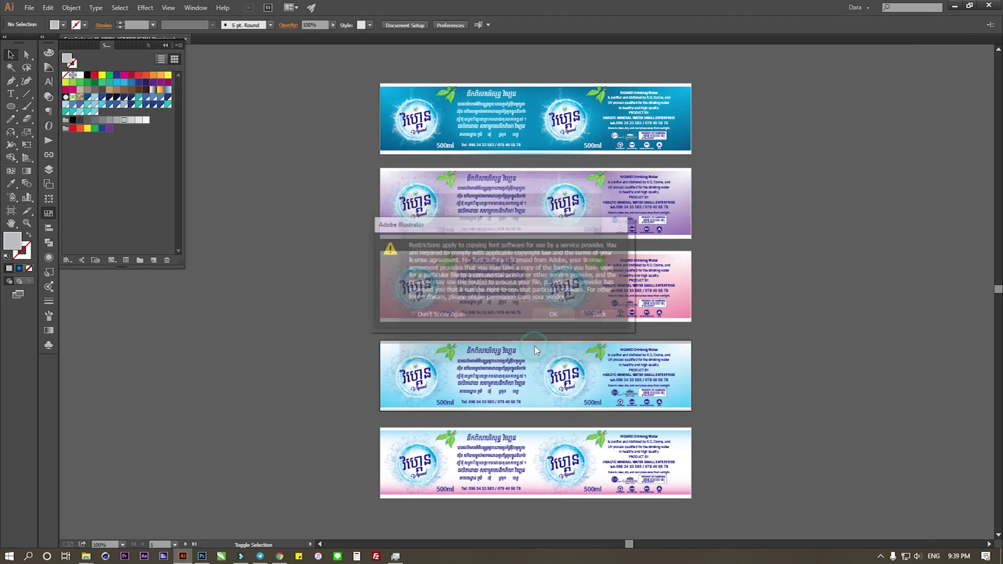
click(542, 317)
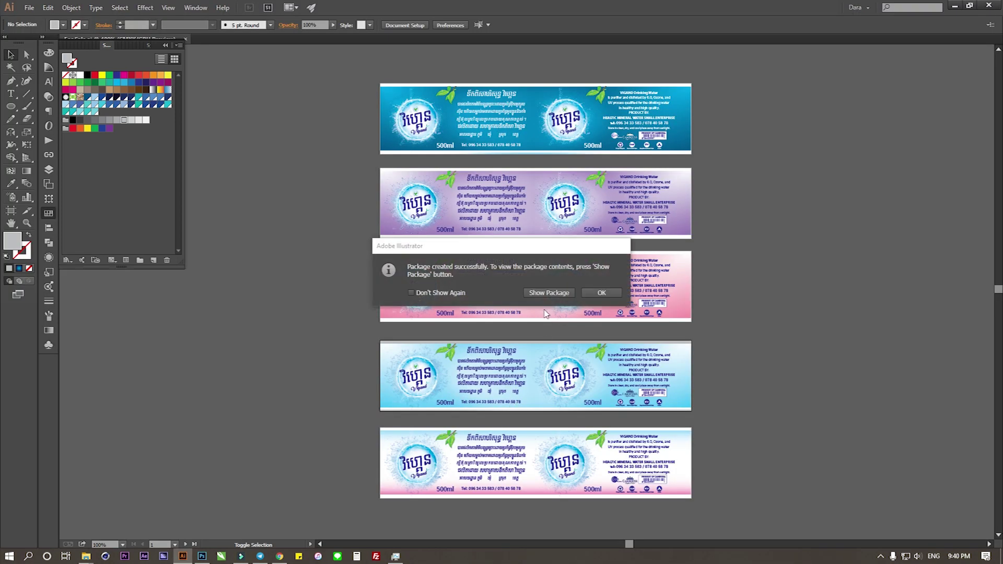
click(543, 295)
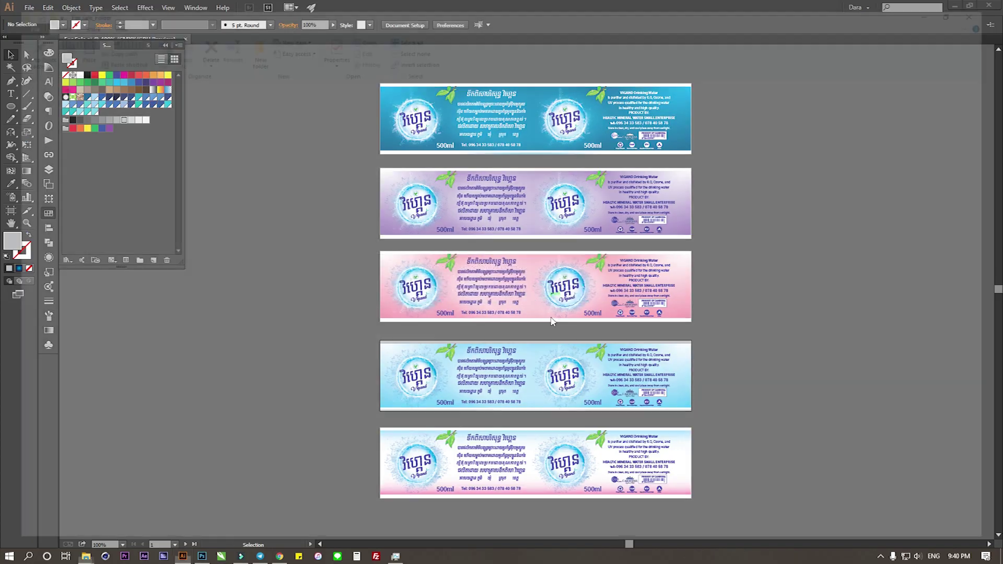
Review For Sale_Folder in large icons, check the Links images, and return to Illustrator
click(995, 543)
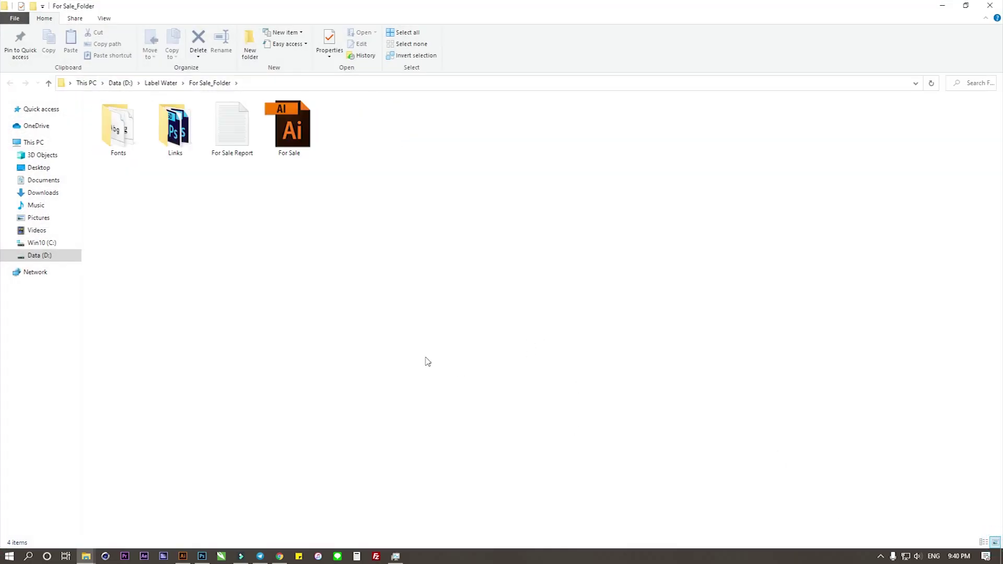
double_click(175, 125)
mouse_move(118, 178)
mouse_down()
mouse_move(587, 160)
mouse_move(595, 121)
mouse_up()
click(395, 214)
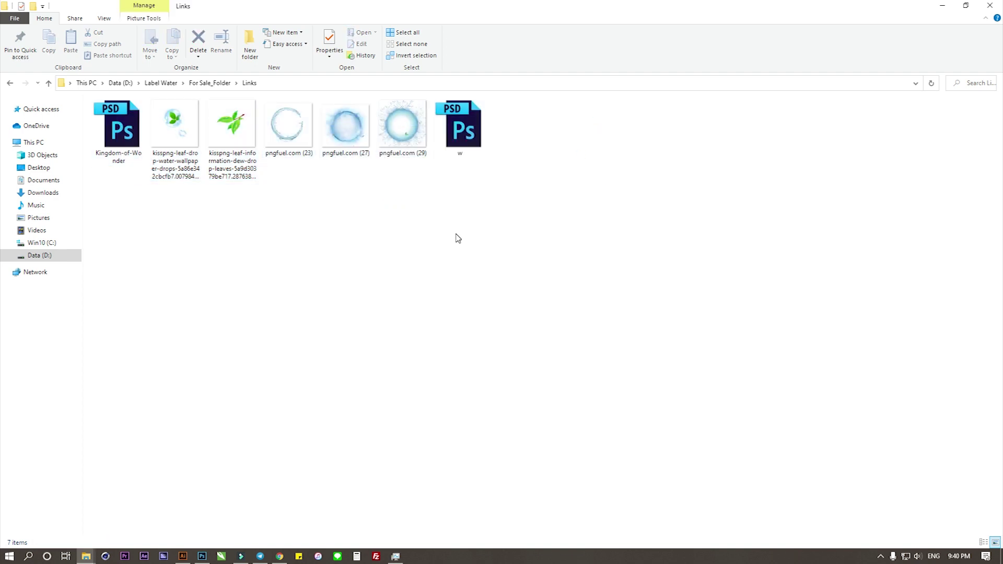
key(alt+Left)
drag(388, 207, 305, 135)
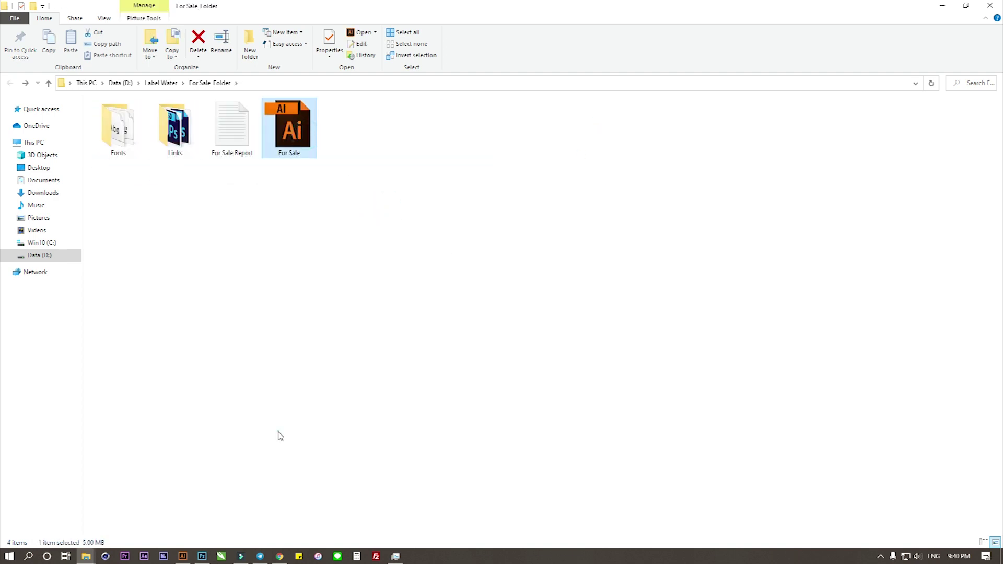
click(182, 557)
click(726, 353)
Begin exporting the artwork with JPEG as the file format
click(29, 8)
click(47, 214)
click(107, 458)
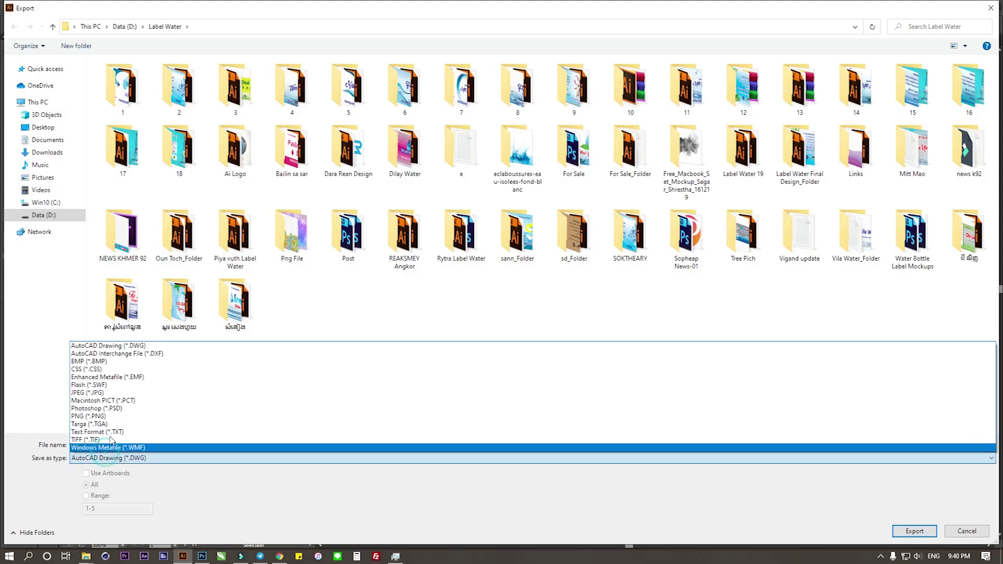
click(109, 393)
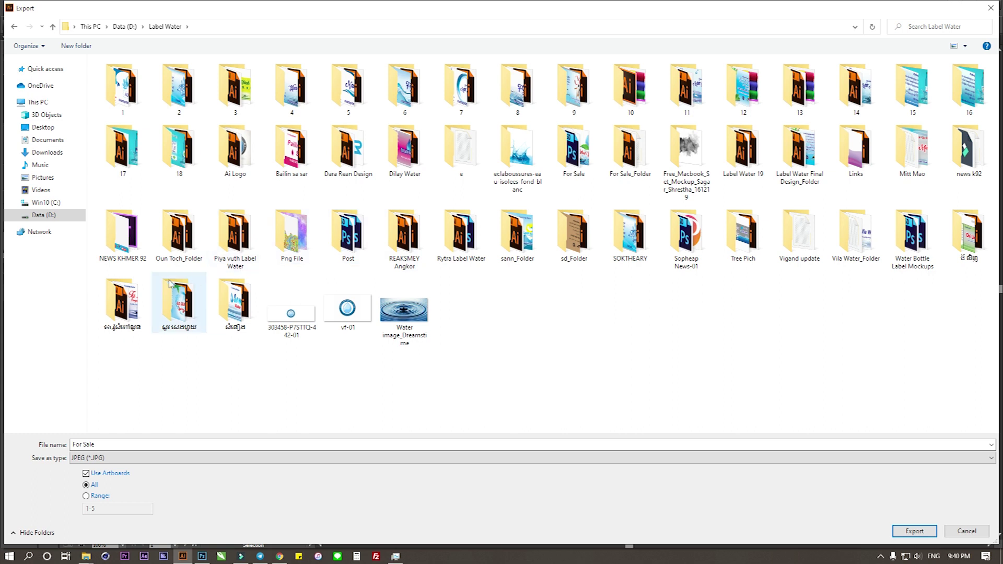
Export all artboards into For Sale_Folder as CMYK JPEGs at 400 ppi
click(215, 257)
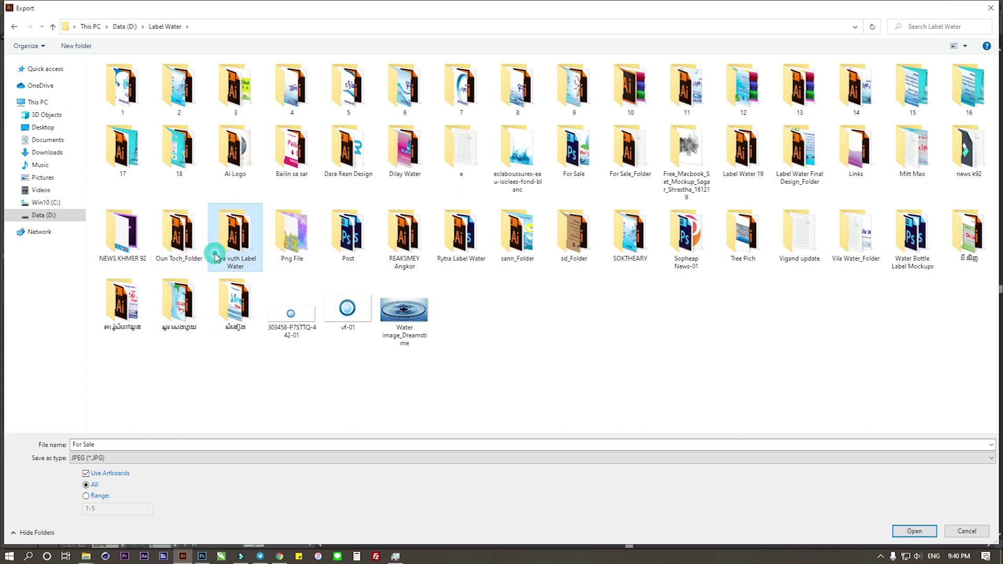
key(f)
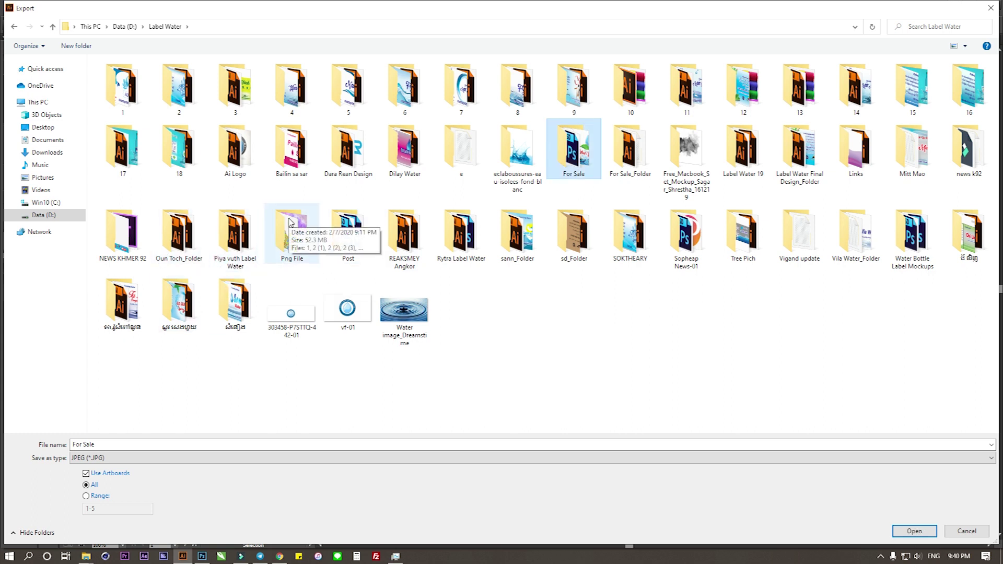
key(Right)
key(Return)
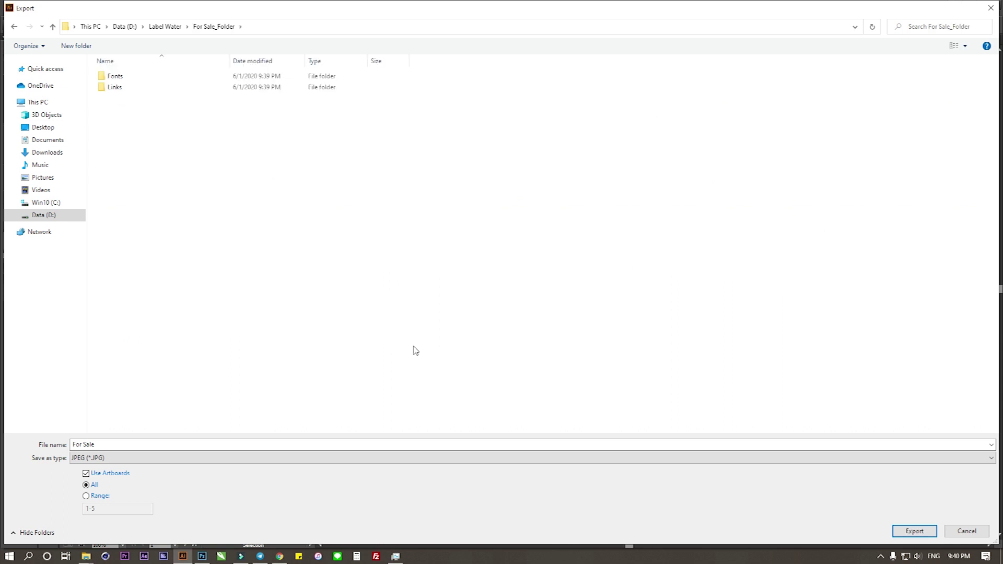
click(915, 531)
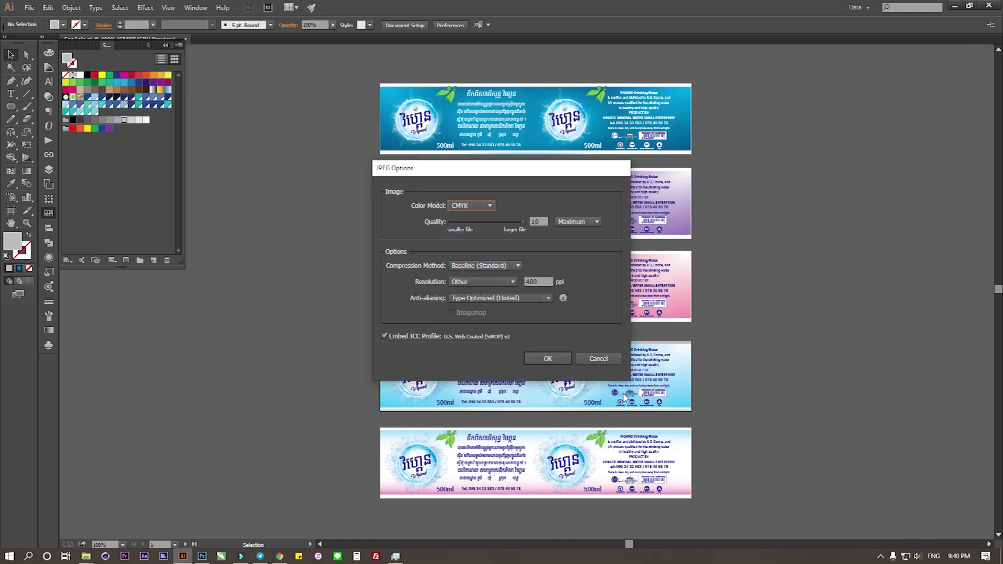
click(559, 361)
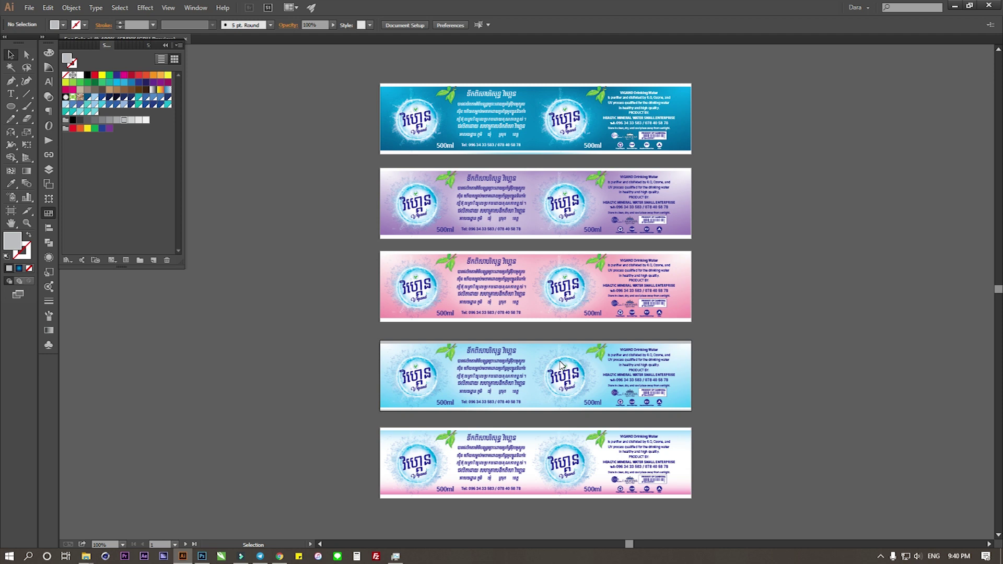